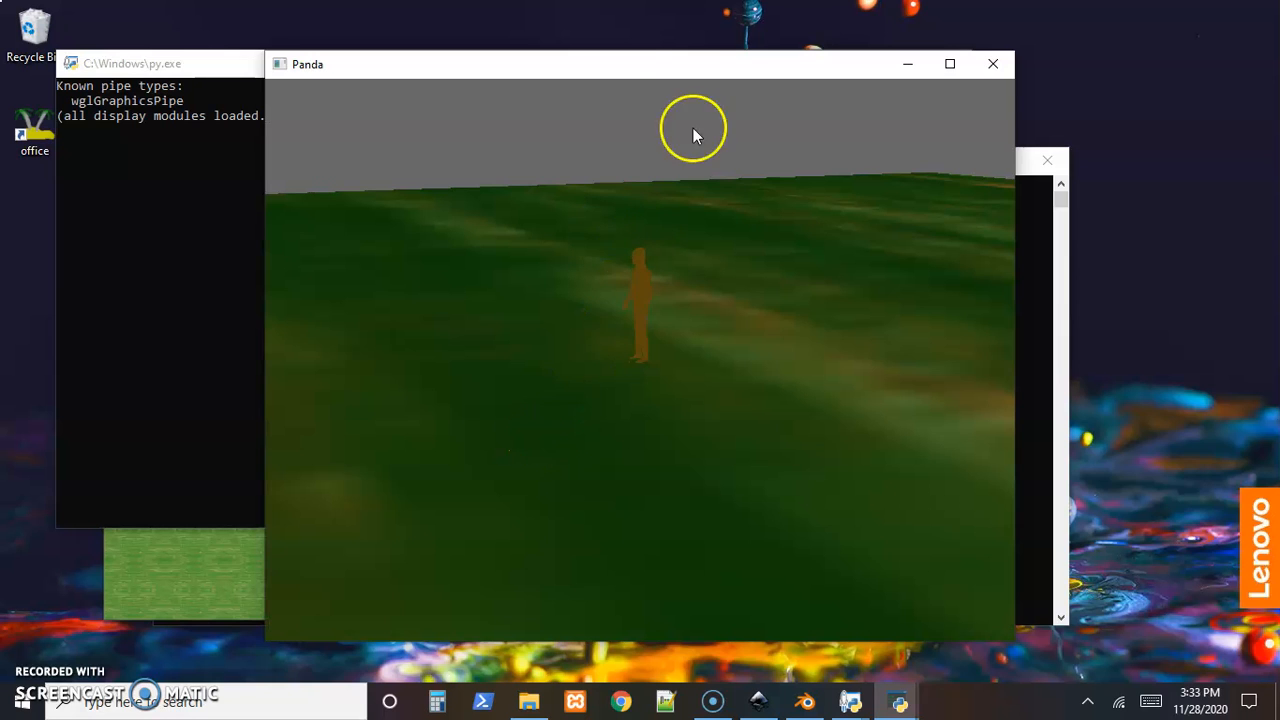
- Move the Panda window aside and walk the 2D character around the grass field in the MyPyGame window
left_click_drag(682, 69, 827, 102)
left_click(200, 546)
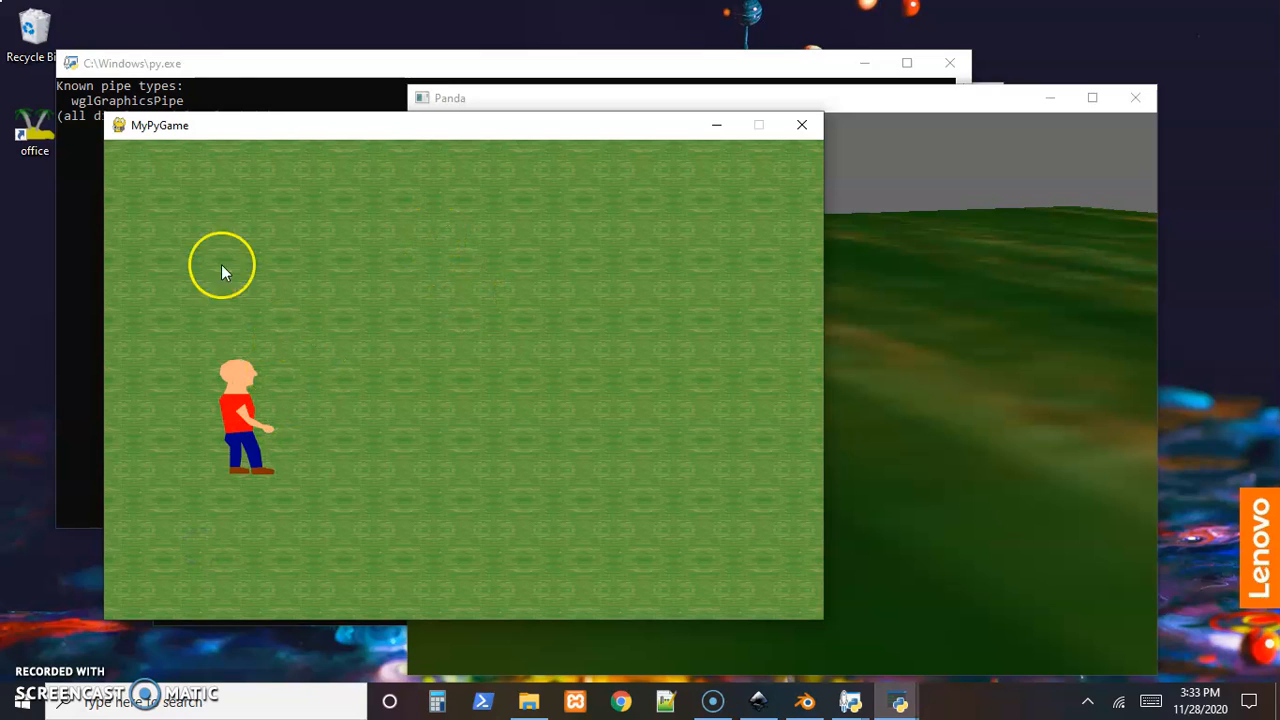
key("Right")
key("Left")
key("Down")
key("Right")
key("Up")
key("Right")
key("Down")
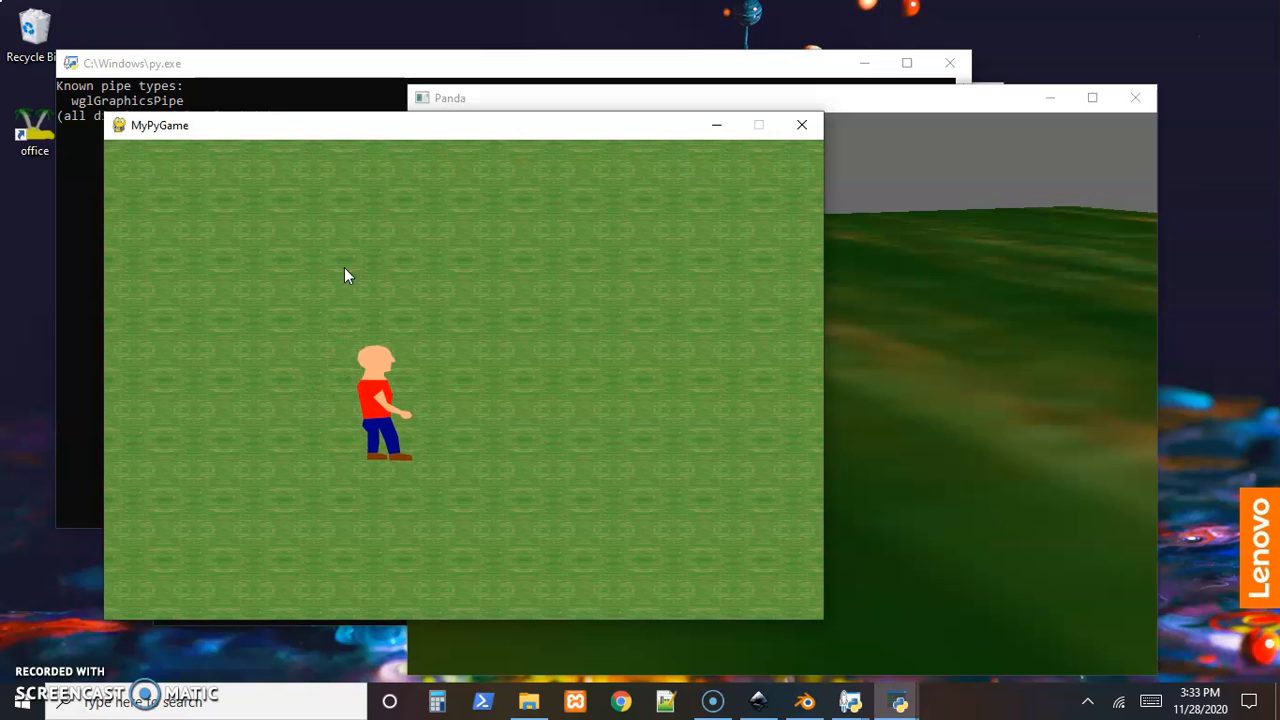
key("Left")
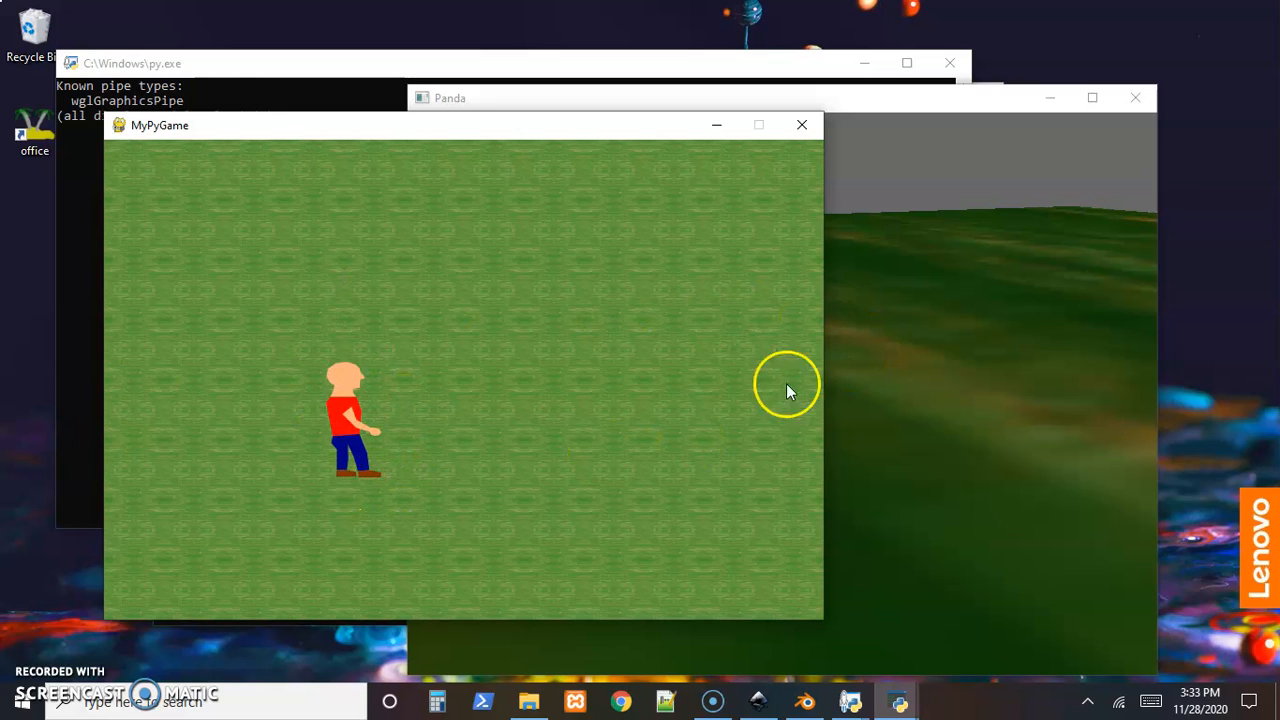
- Switch to the Panda window and turn and walk the 3D human figure across the terrain
left_click(938, 370)
key("Left")
key("Right")
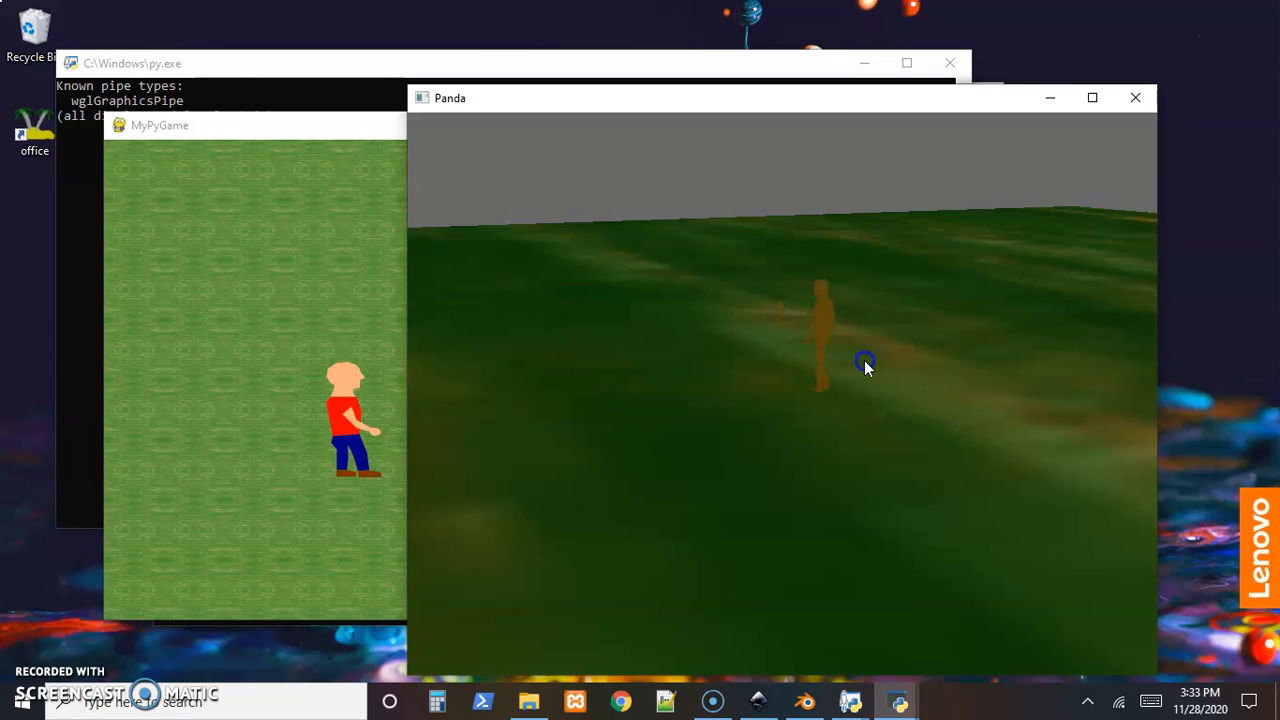
key("Left")
key("Right")
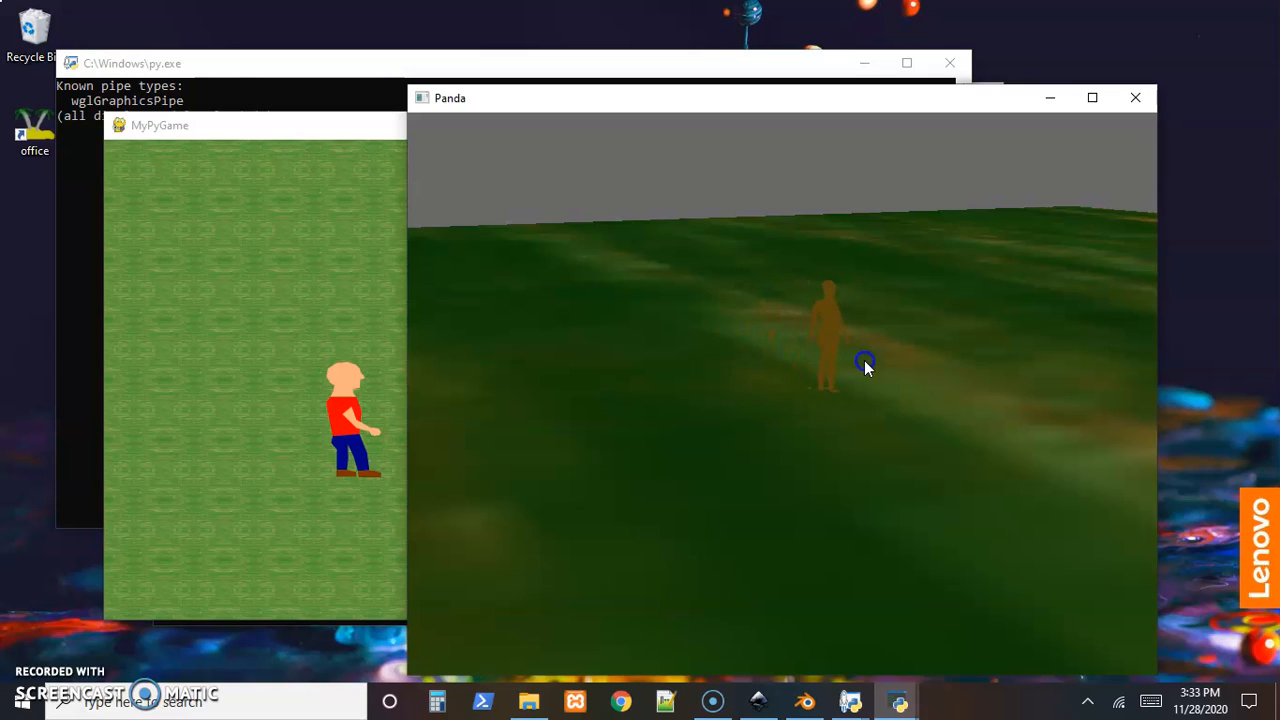
key("Right")
key("Left")
key("Right")
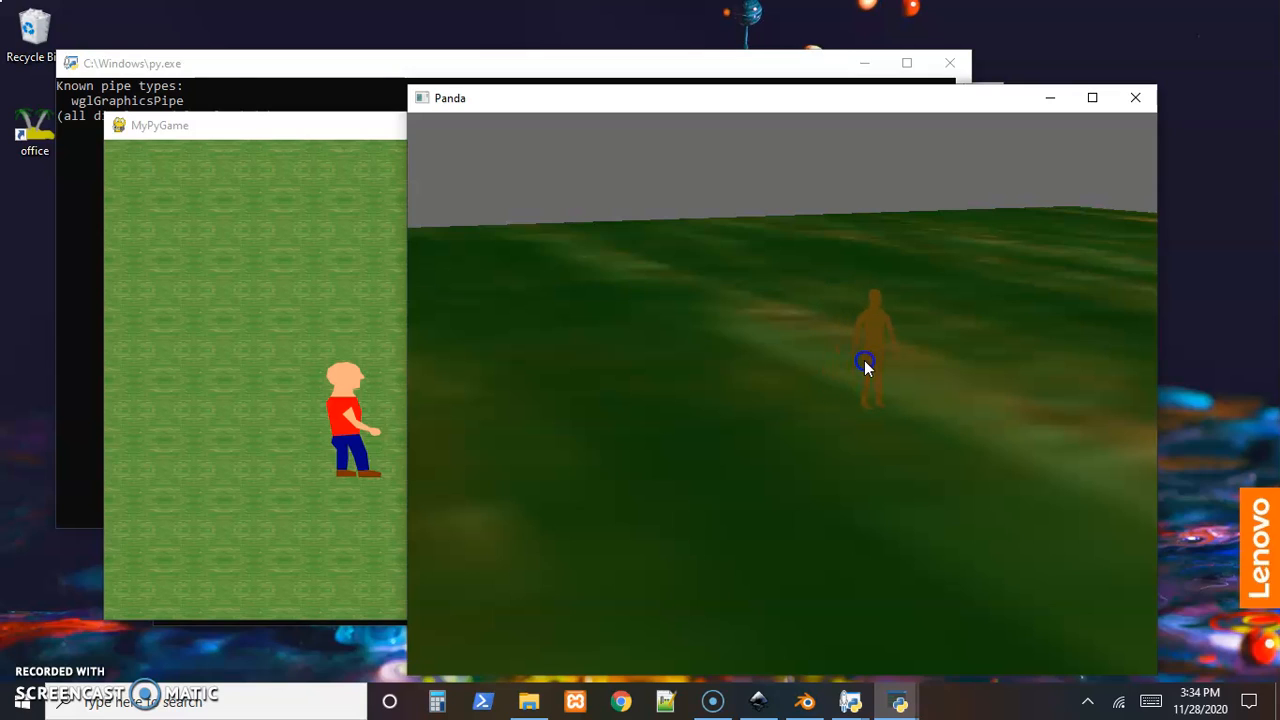
key("Left")
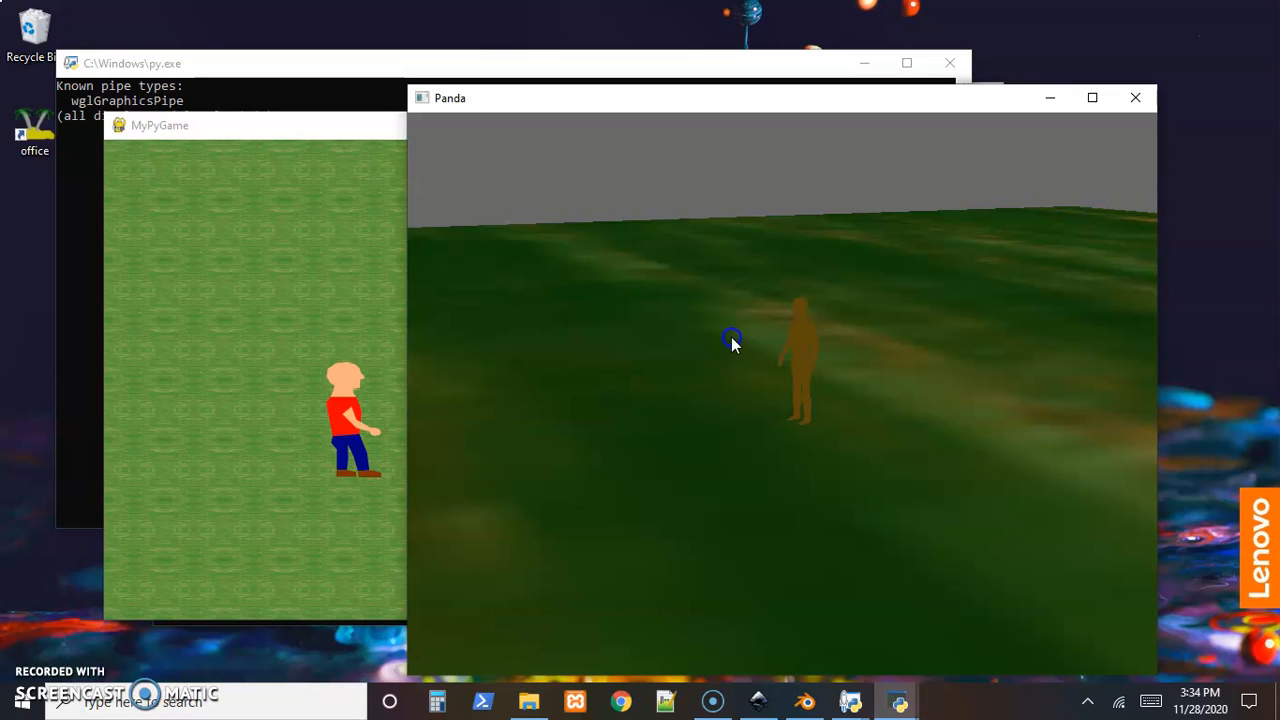
left_click(480, 342)
left_click(506, 249)
left_click(563, 342)
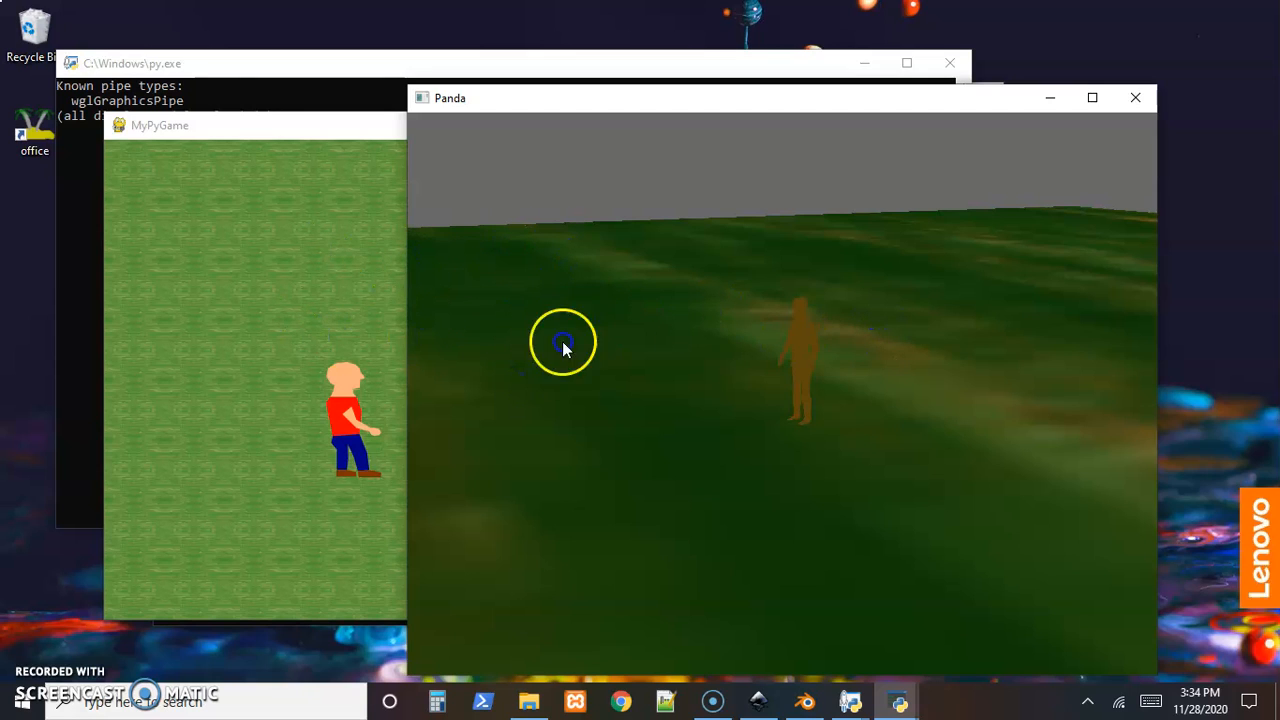
left_click(826, 283)
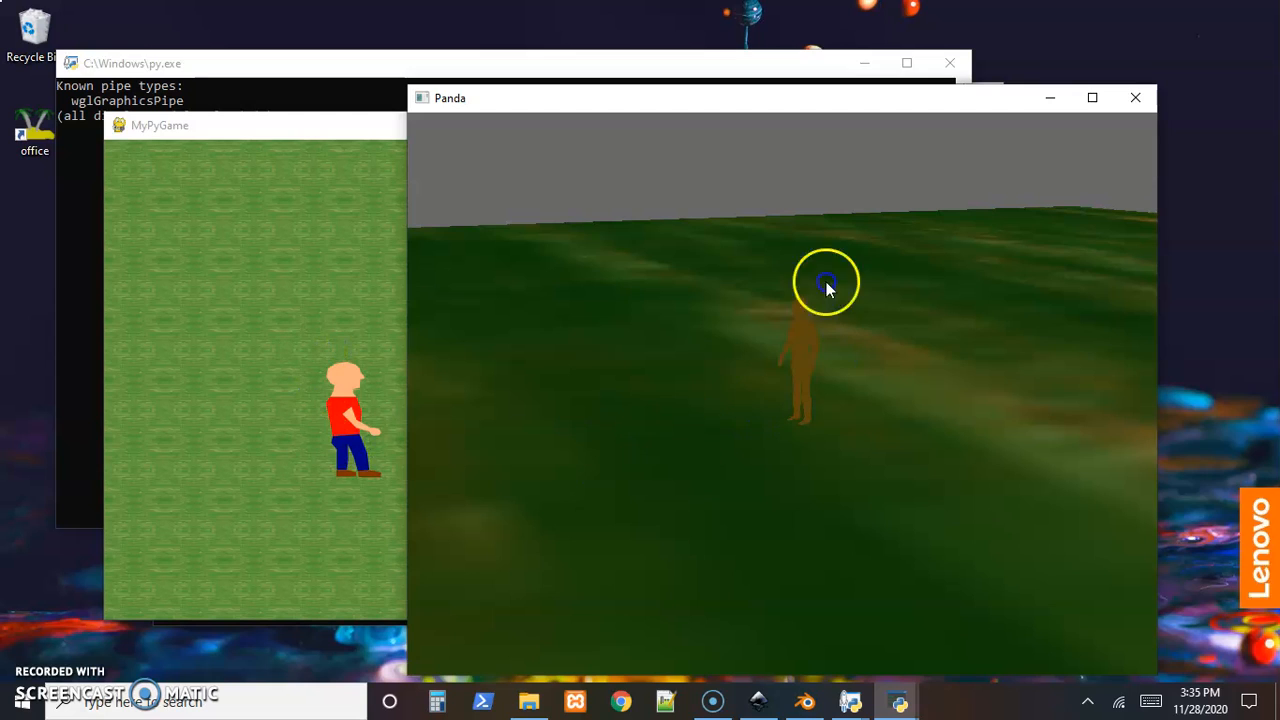
- Close the Panda and MyPyGame game windows
left_click(1142, 100)
left_click(812, 125)
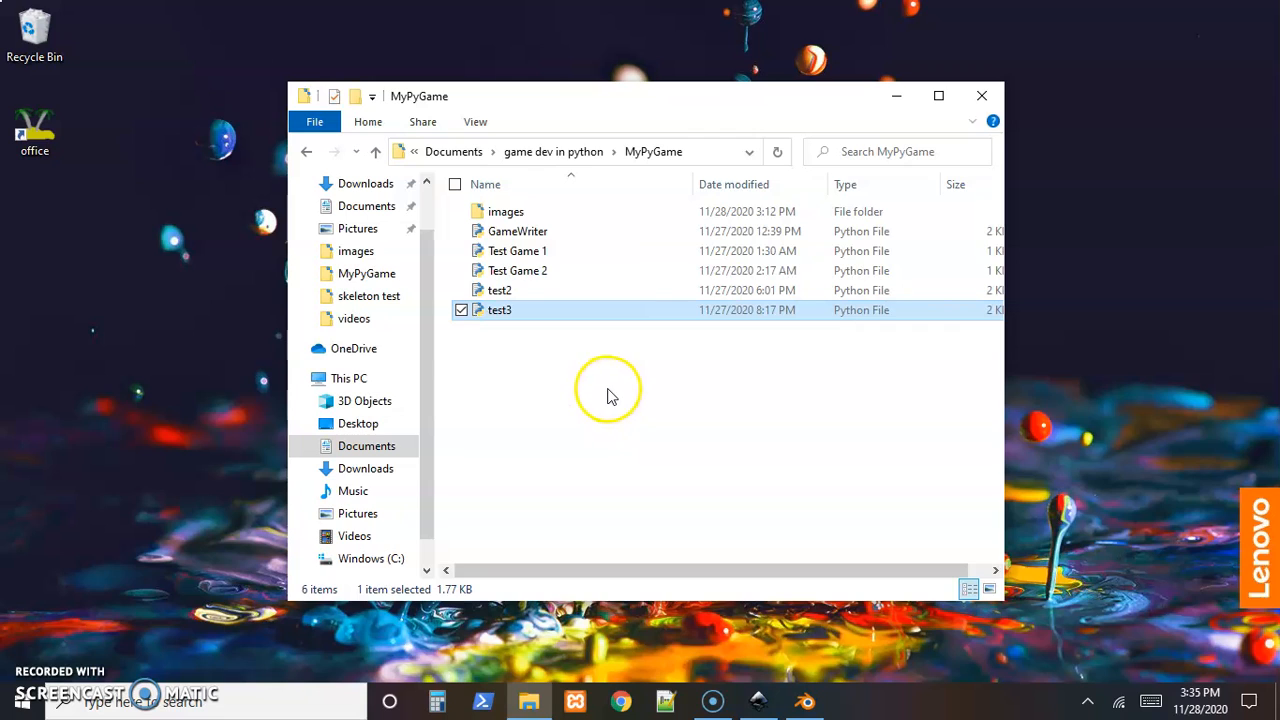
- Open the images folder inside MyPyGame and switch to the character drawing in Inkscape
double_click(514, 214)
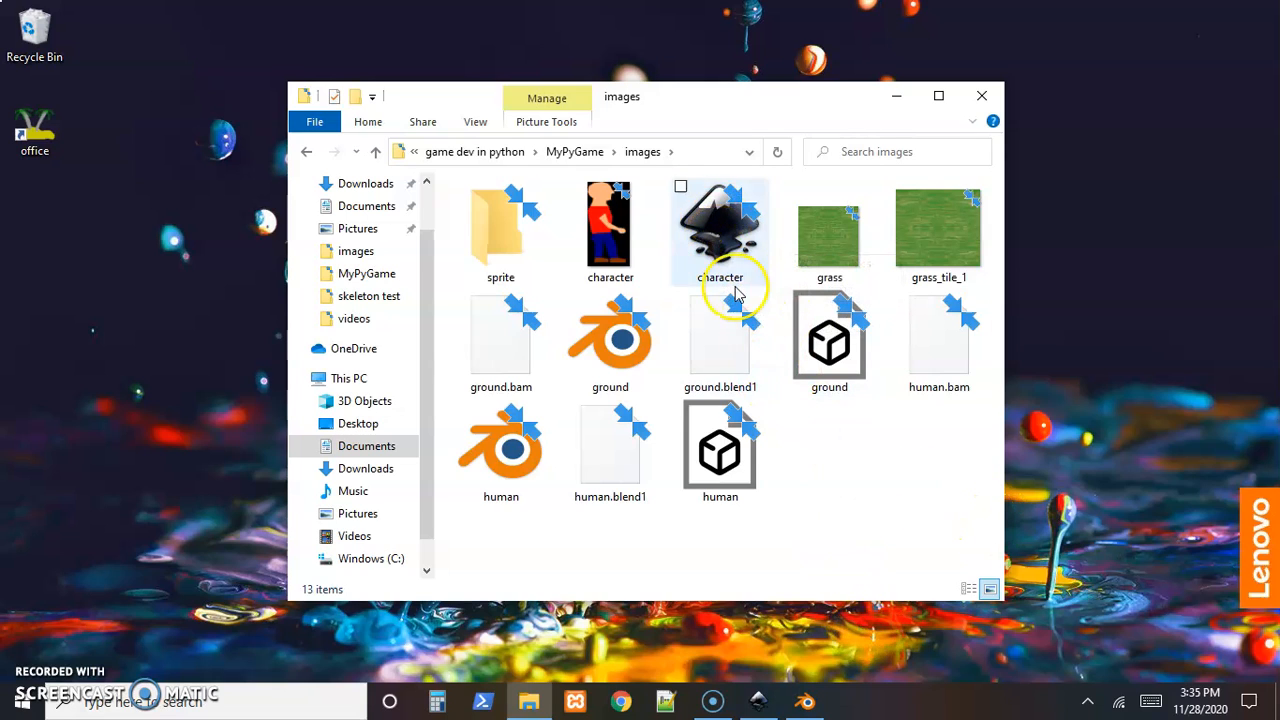
left_click(757, 705)
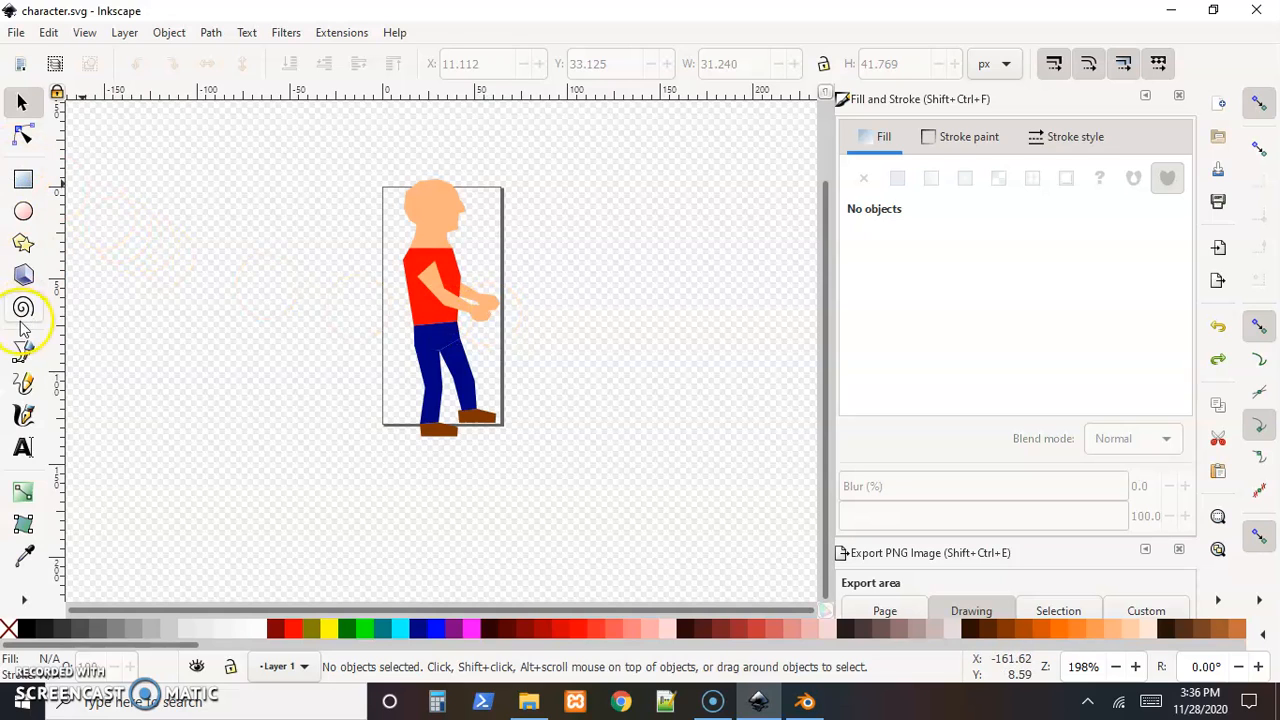
- Draw a closed five-cornered shape about 86 by 58 px in the empty area left of the character with the Pen tool
left_click(22, 352)
left_click(114, 281)
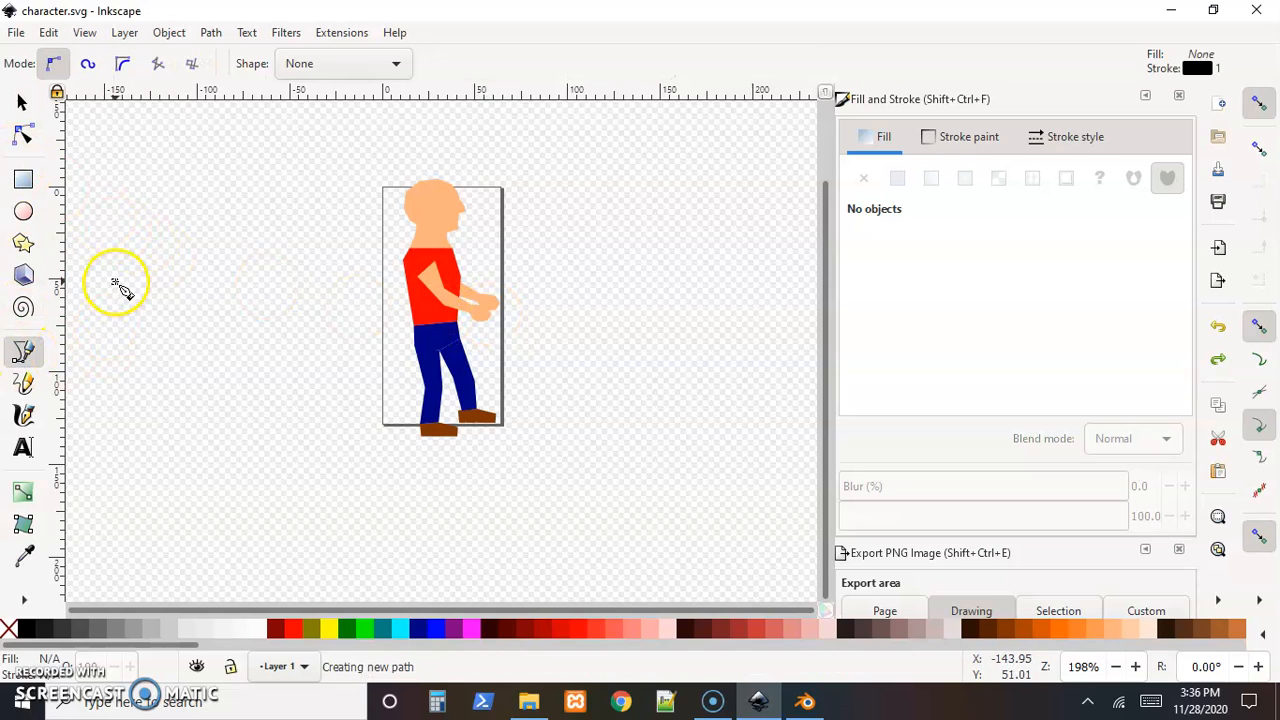
left_click(270, 244)
left_click(250, 347)
left_click(189, 321)
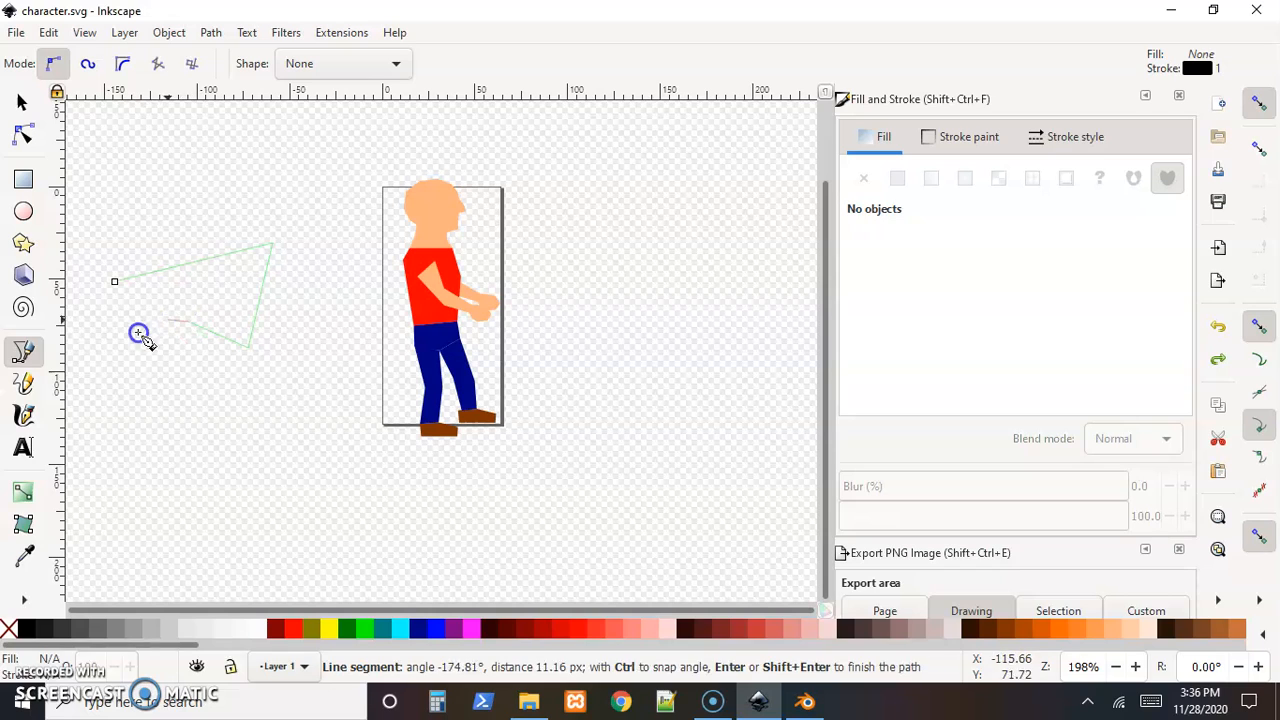
left_click(126, 334)
left_click(114, 283)
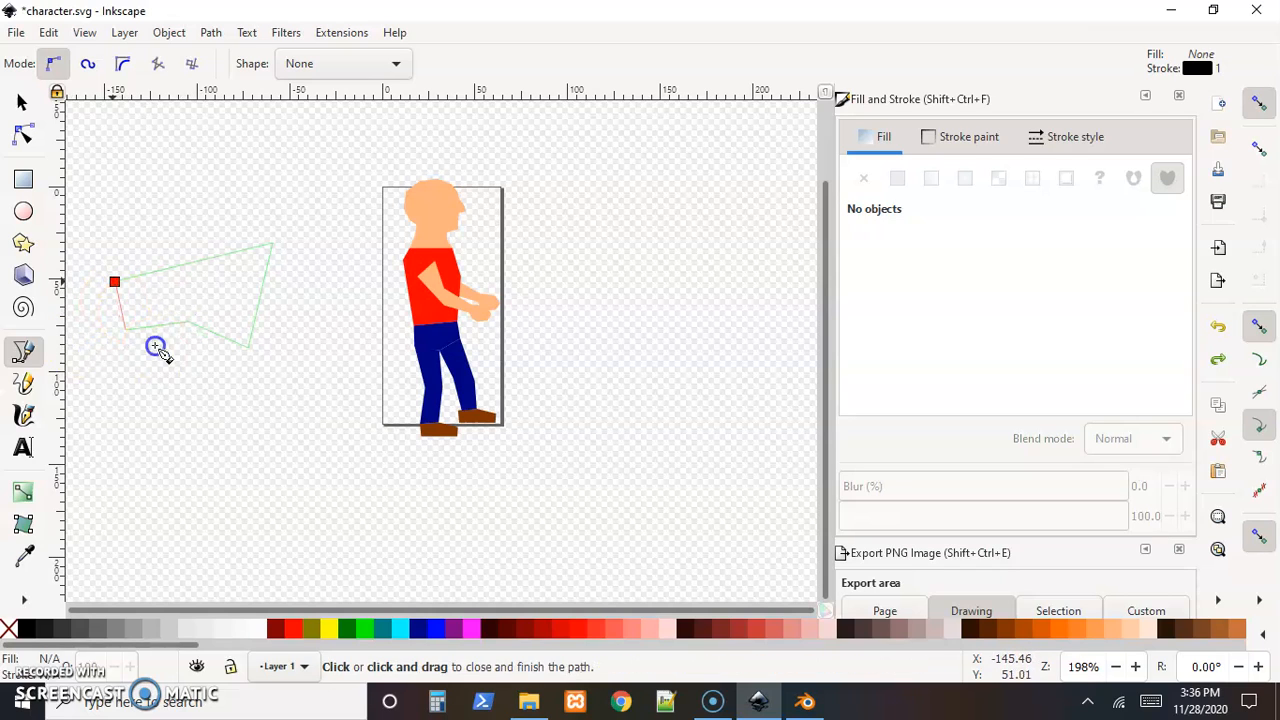
- View the fill and stroke paint settings of the five-cornered shape, and delete the shape
left_click(169, 33)
left_click(180, 77)
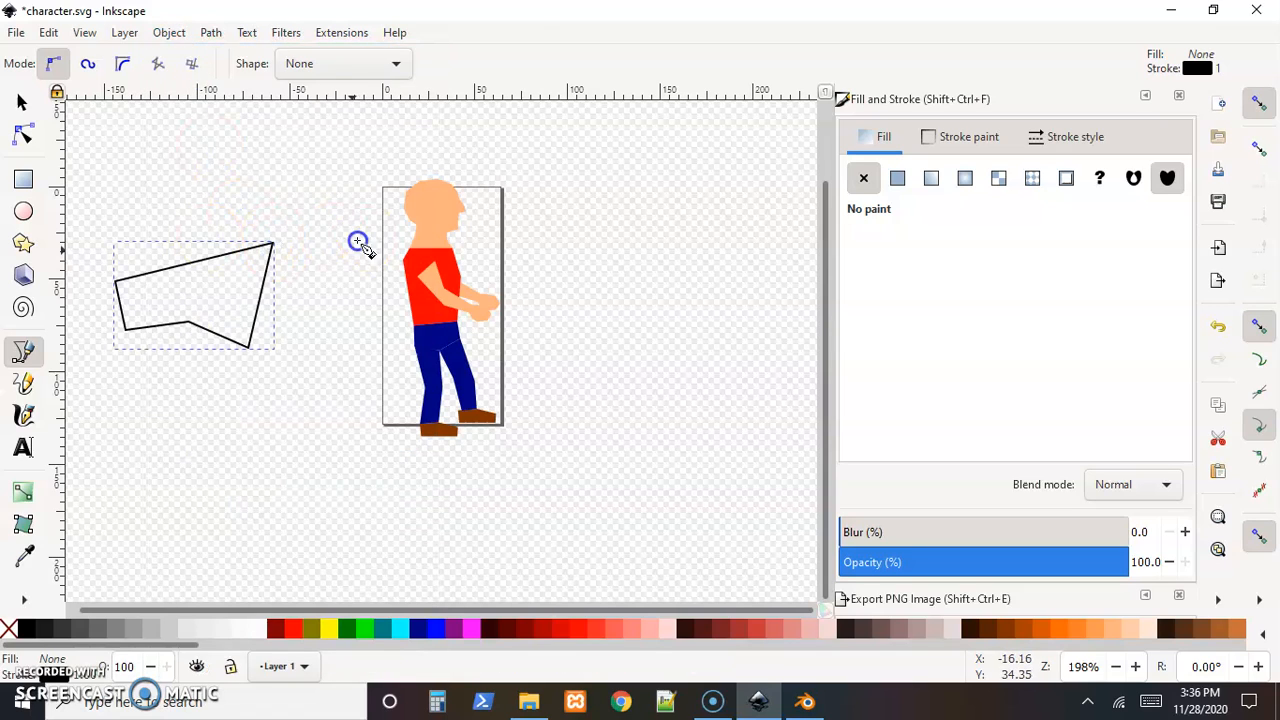
left_click(895, 179)
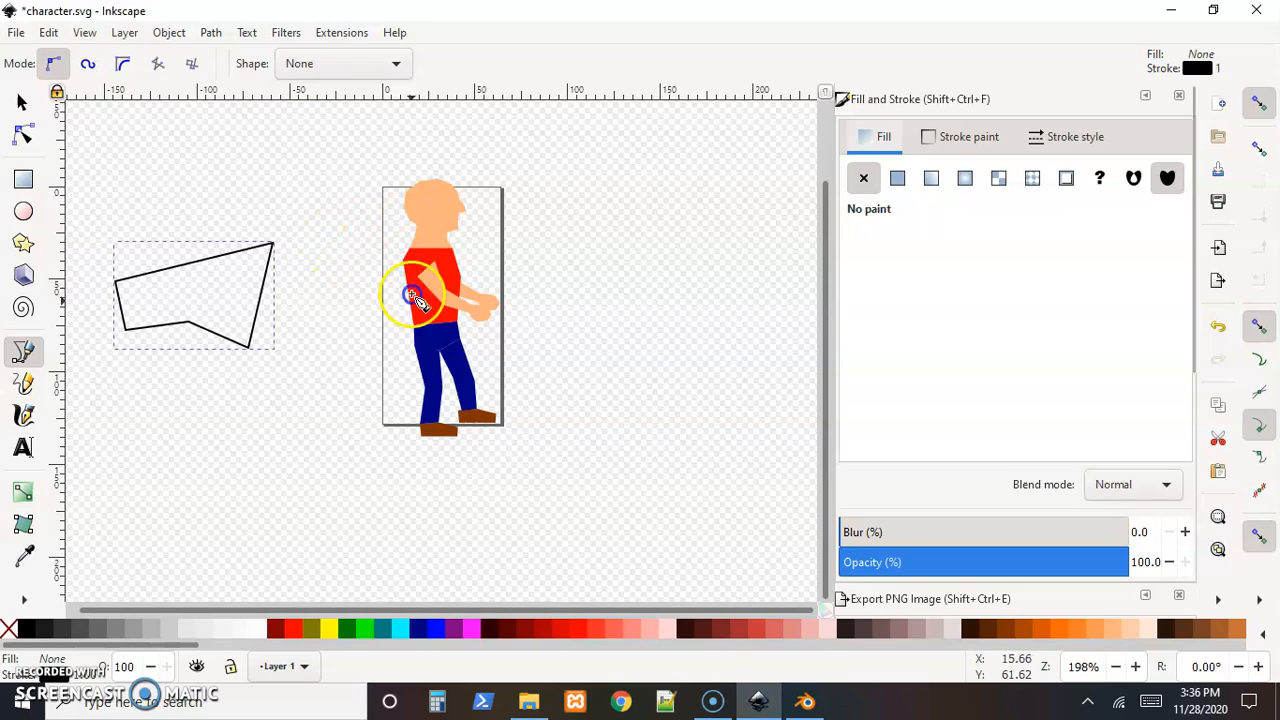
left_click(968, 136)
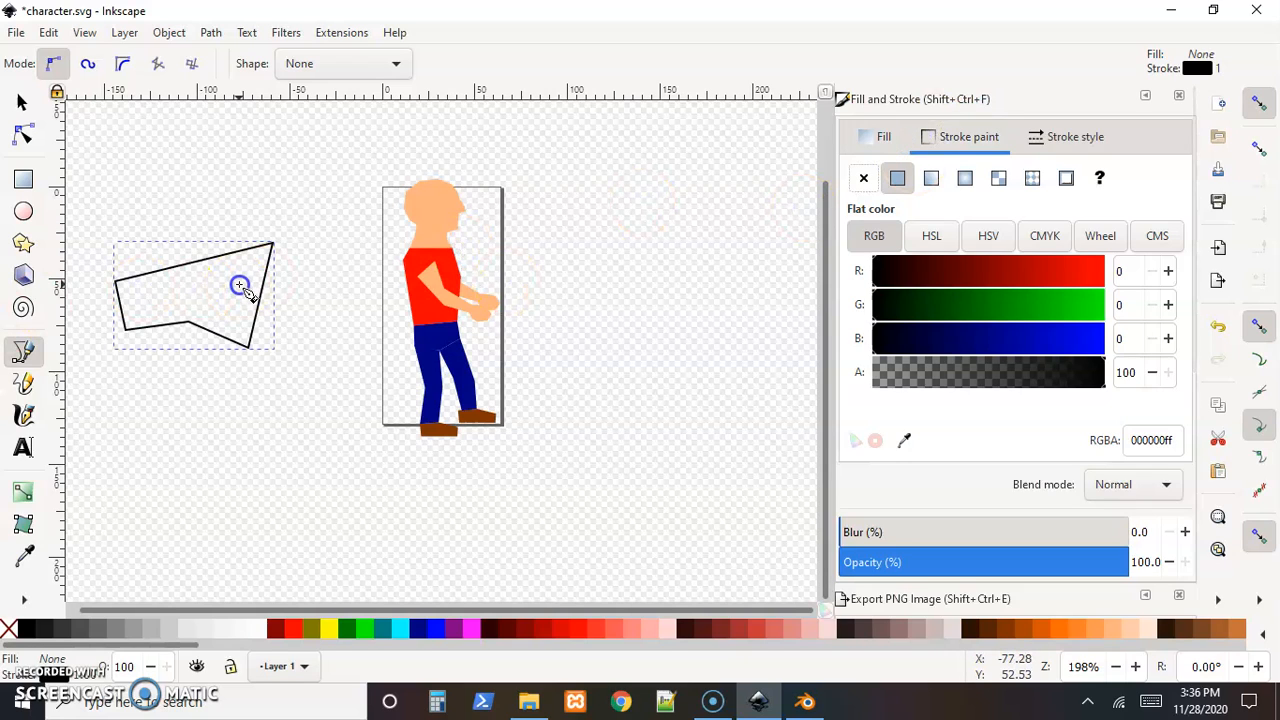
key("Delete")
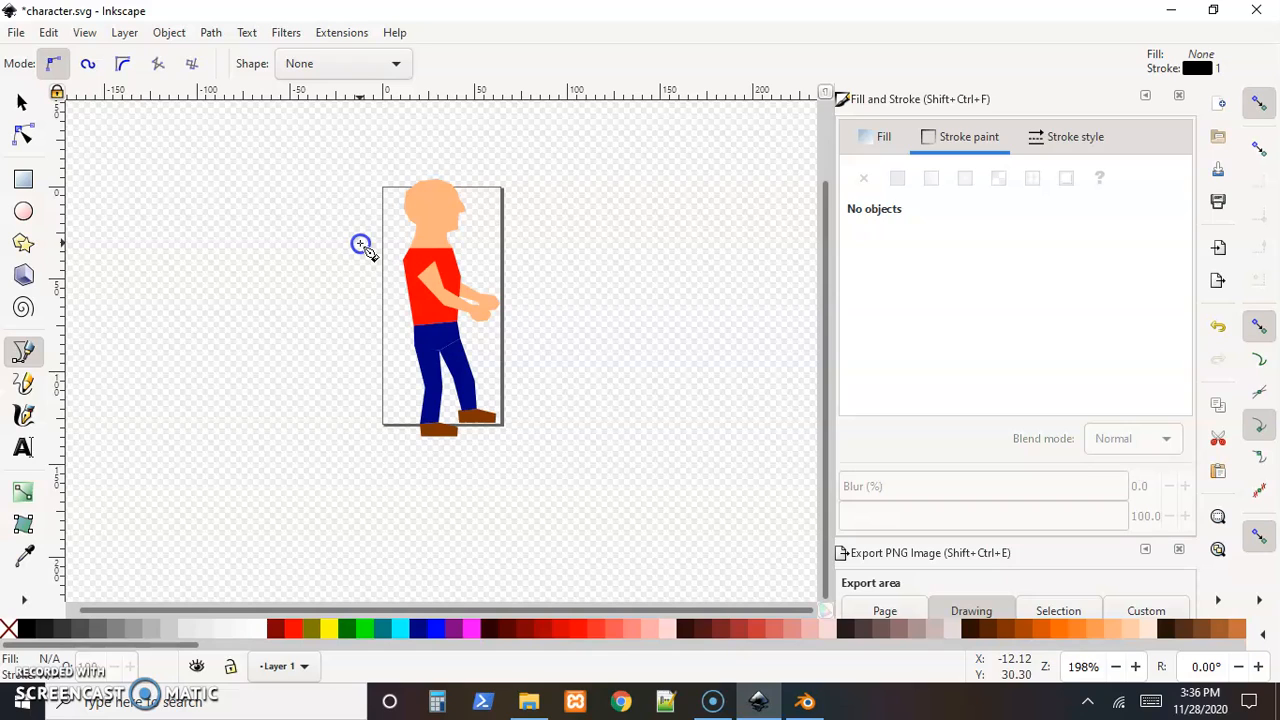
- Select the character's head, move it up and left off the body, and put it back in place
left_click(21, 103)
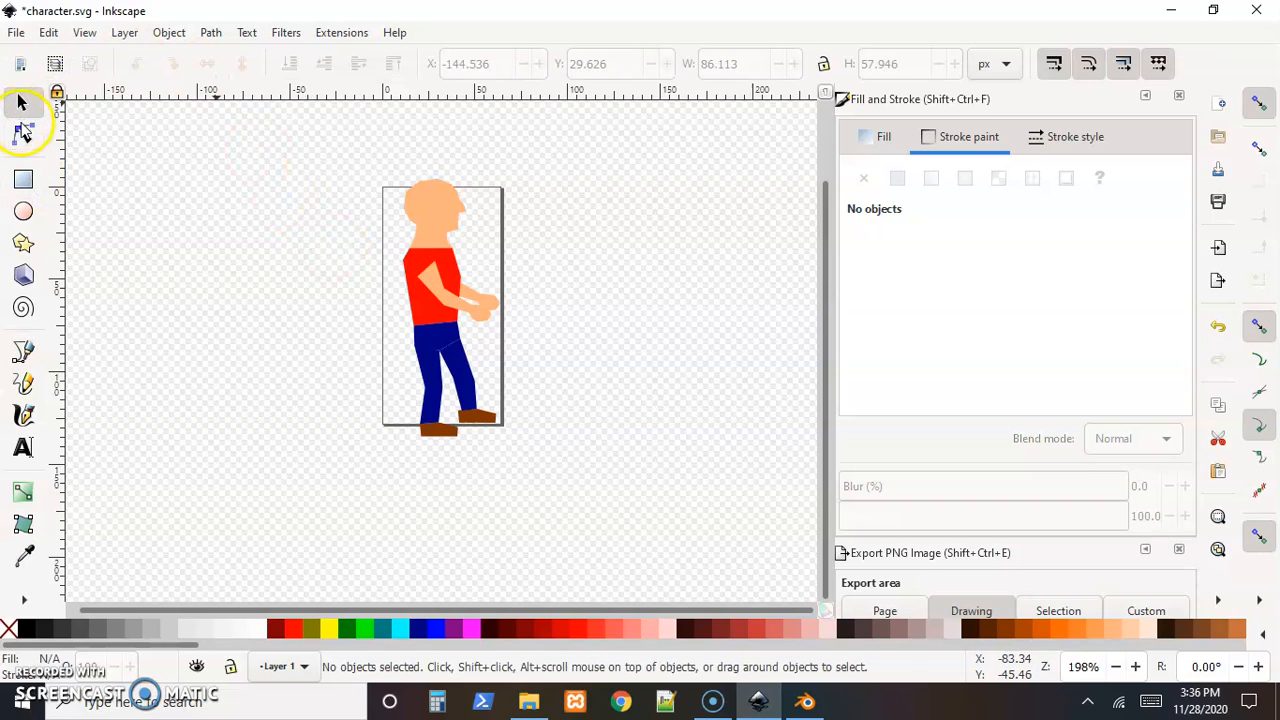
left_click(22, 134)
left_click(21, 103)
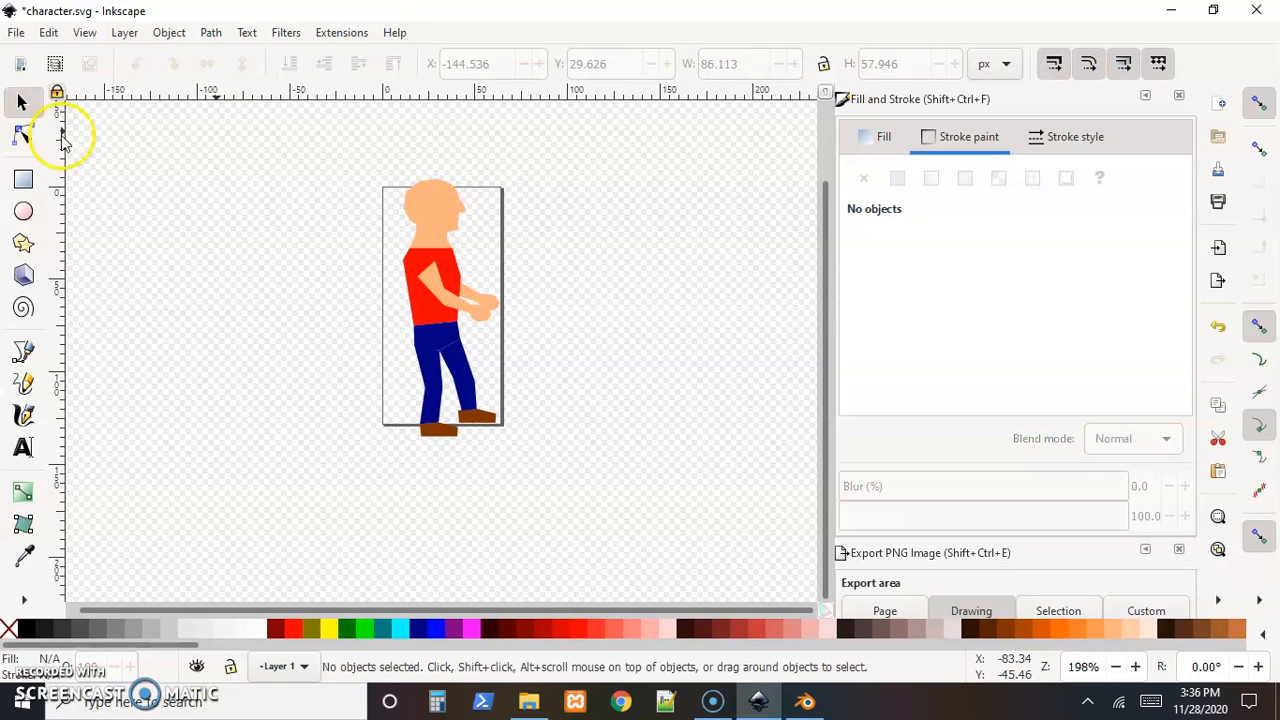
left_click(427, 204)
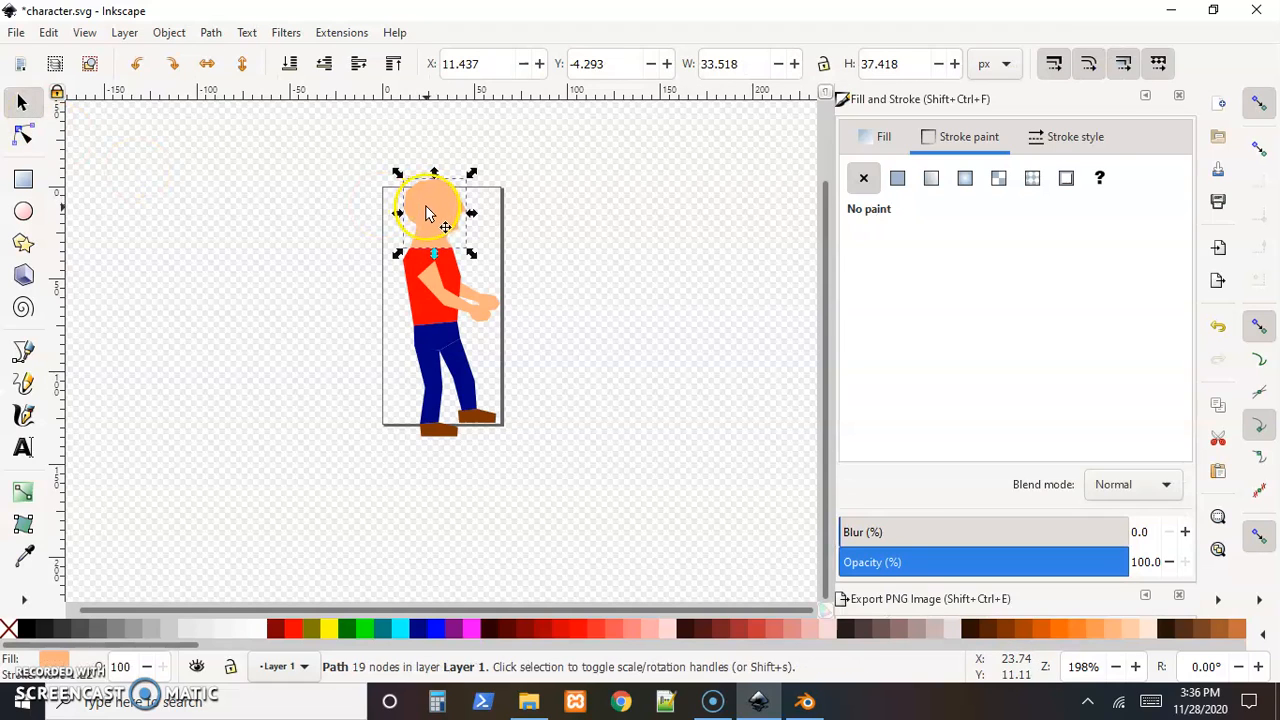
left_click_drag(427, 218, 387, 188)
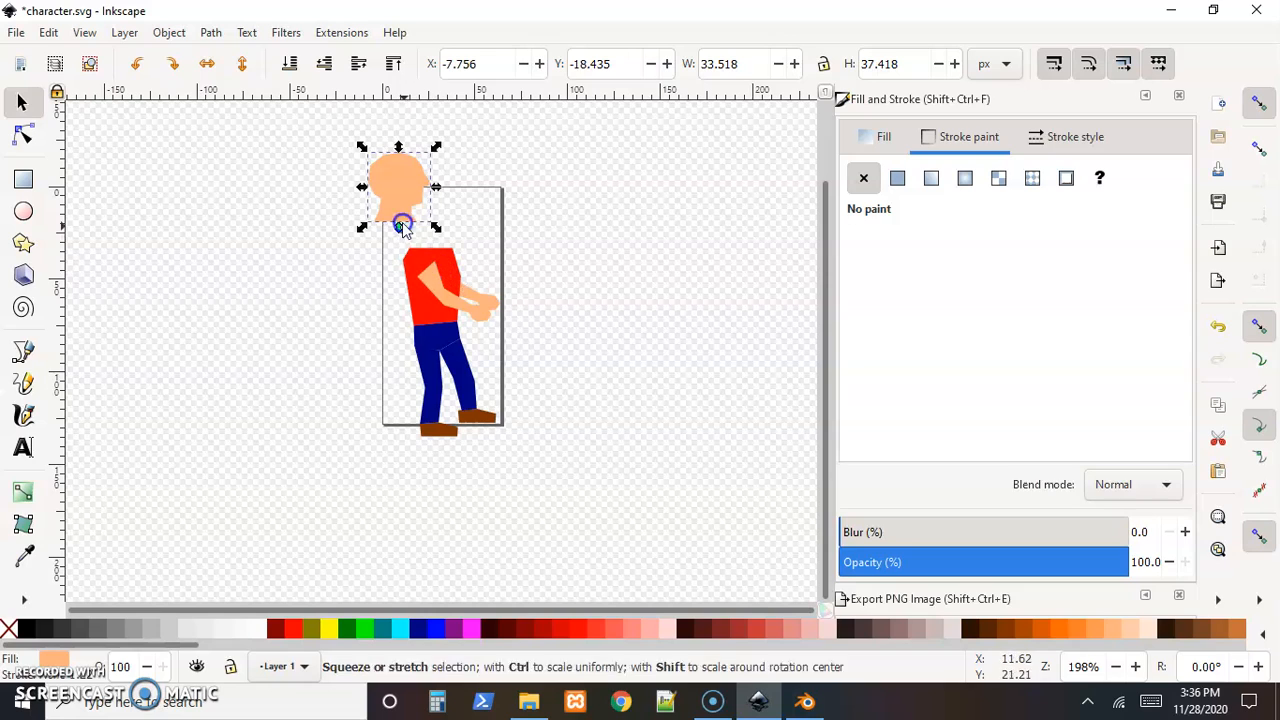
left_click_drag(398, 184, 434, 210)
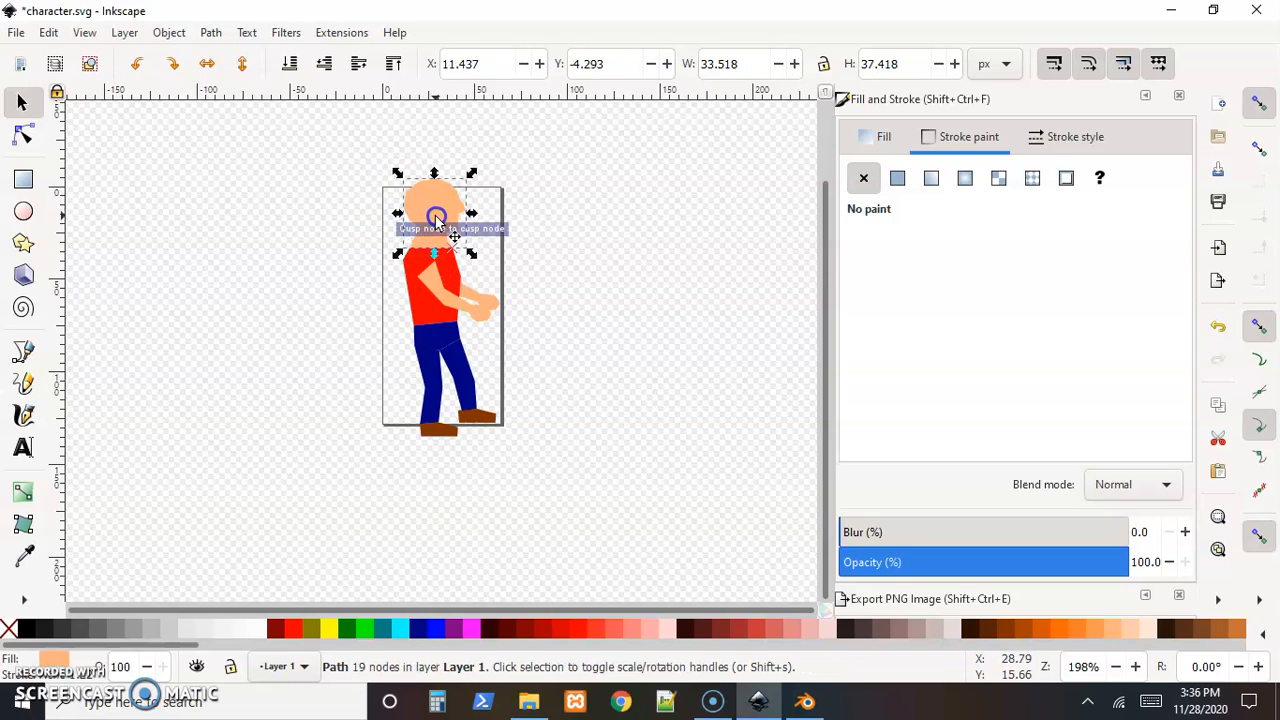
- Move the red shirt off the body to the left of the page, and undo the move
left_click(452, 287)
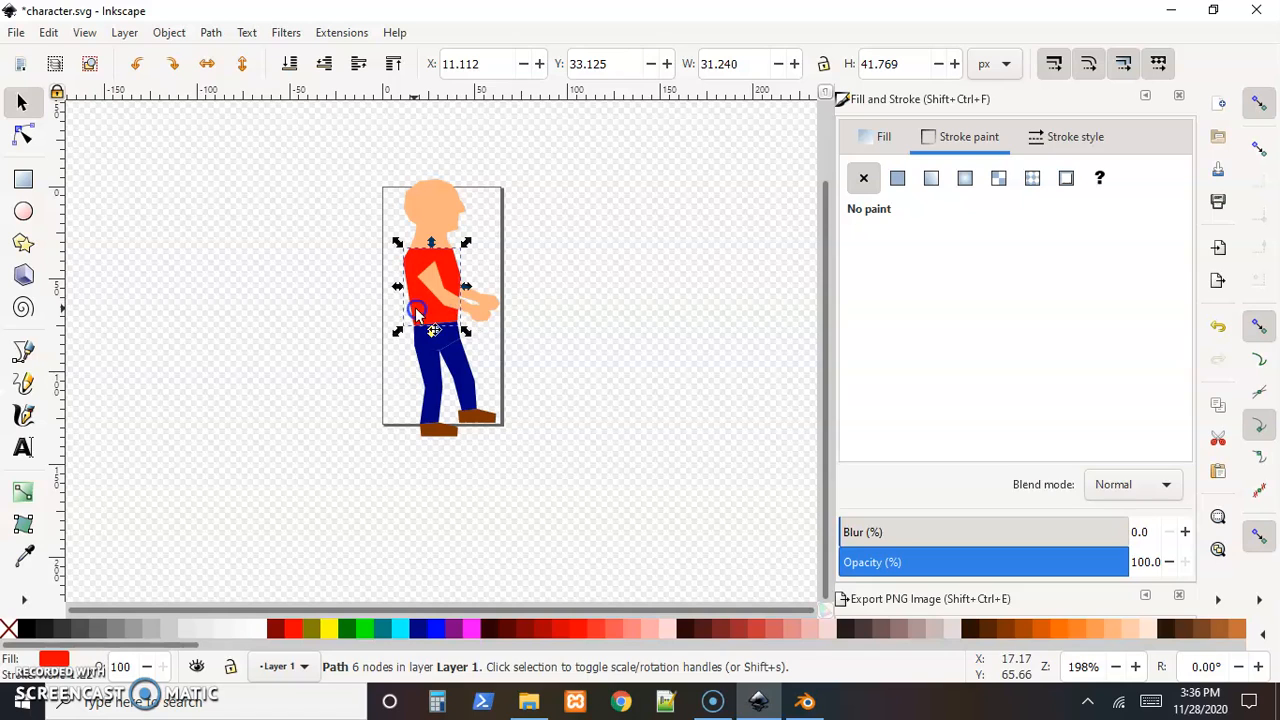
left_click_drag(418, 312, 344, 300)
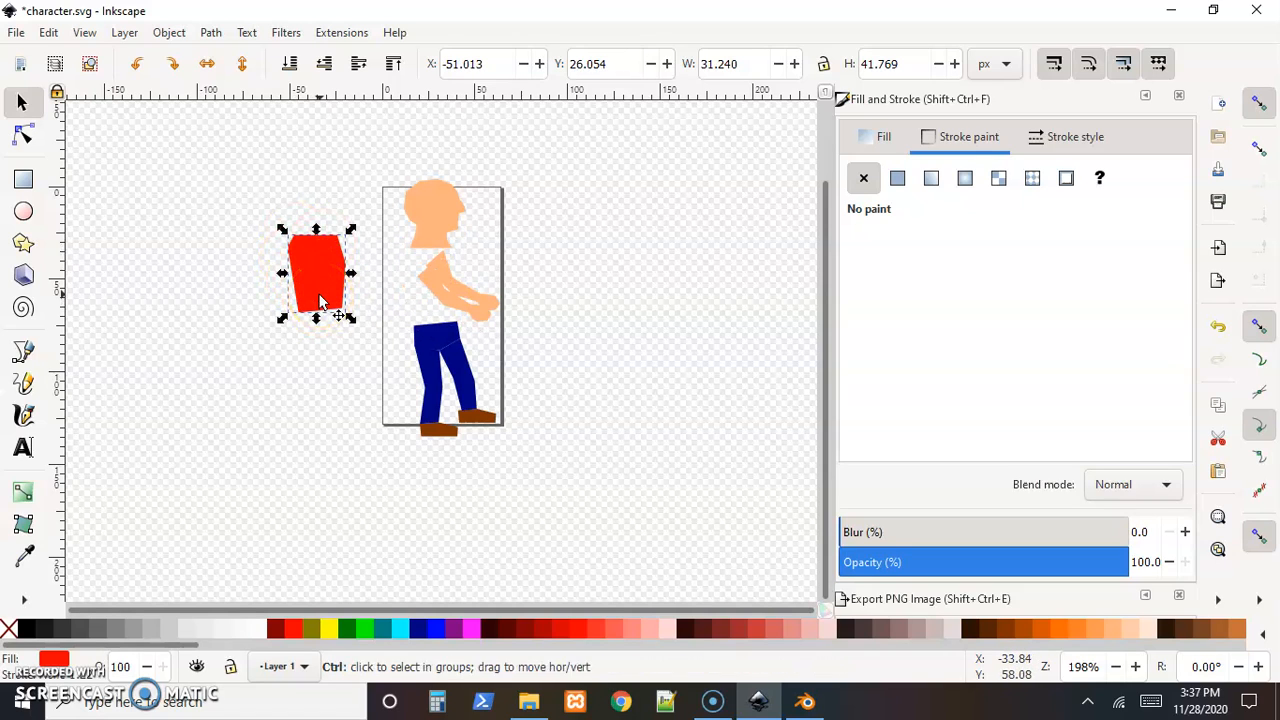
key("ctrl+z")
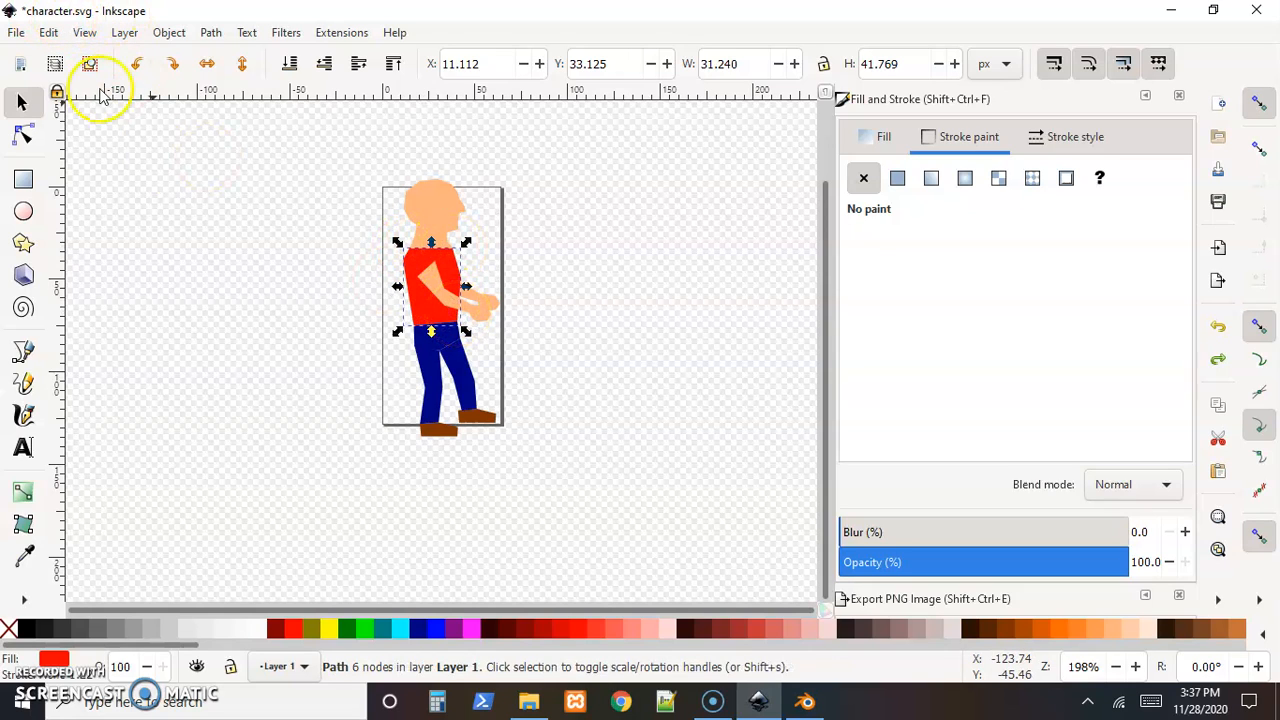
left_click(335, 370)
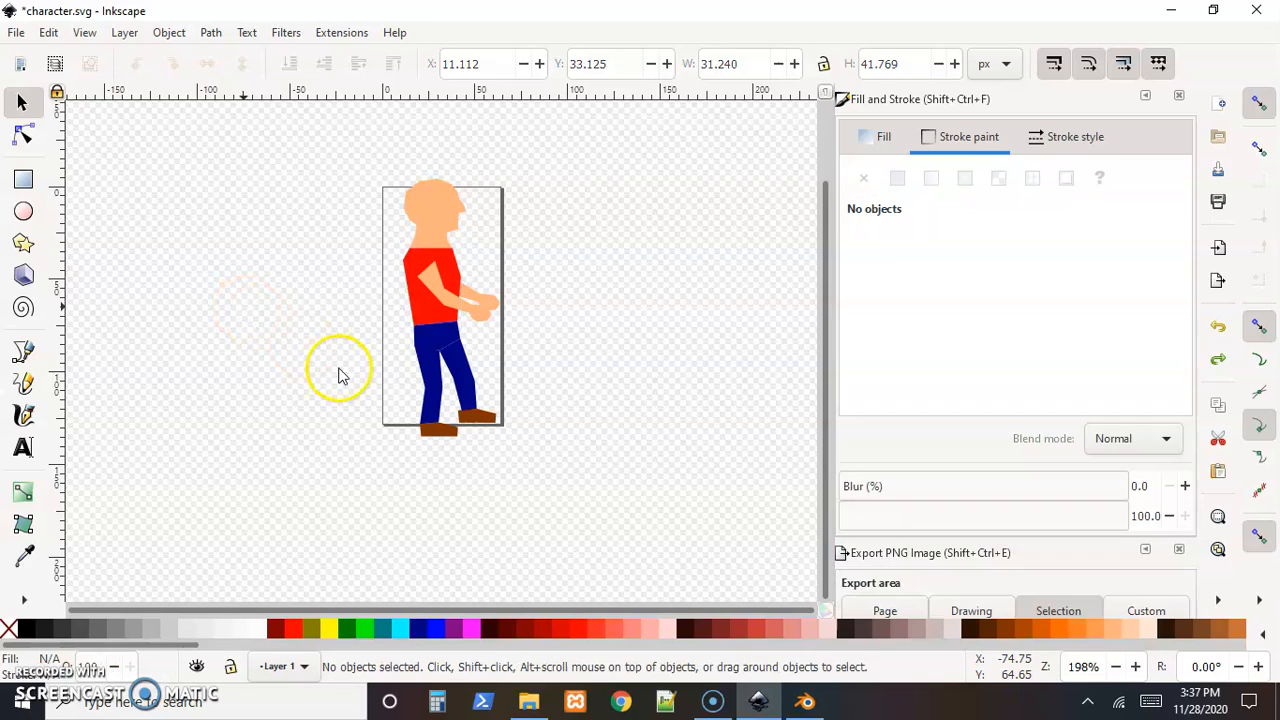
- Move the red shirt down behind the trousers, and undo the move
left_click(467, 311)
mouse_move(480, 302)
left_mouse_down()
mouse_move(490, 314)
mouse_move(482, 302)
left_mouse_up()
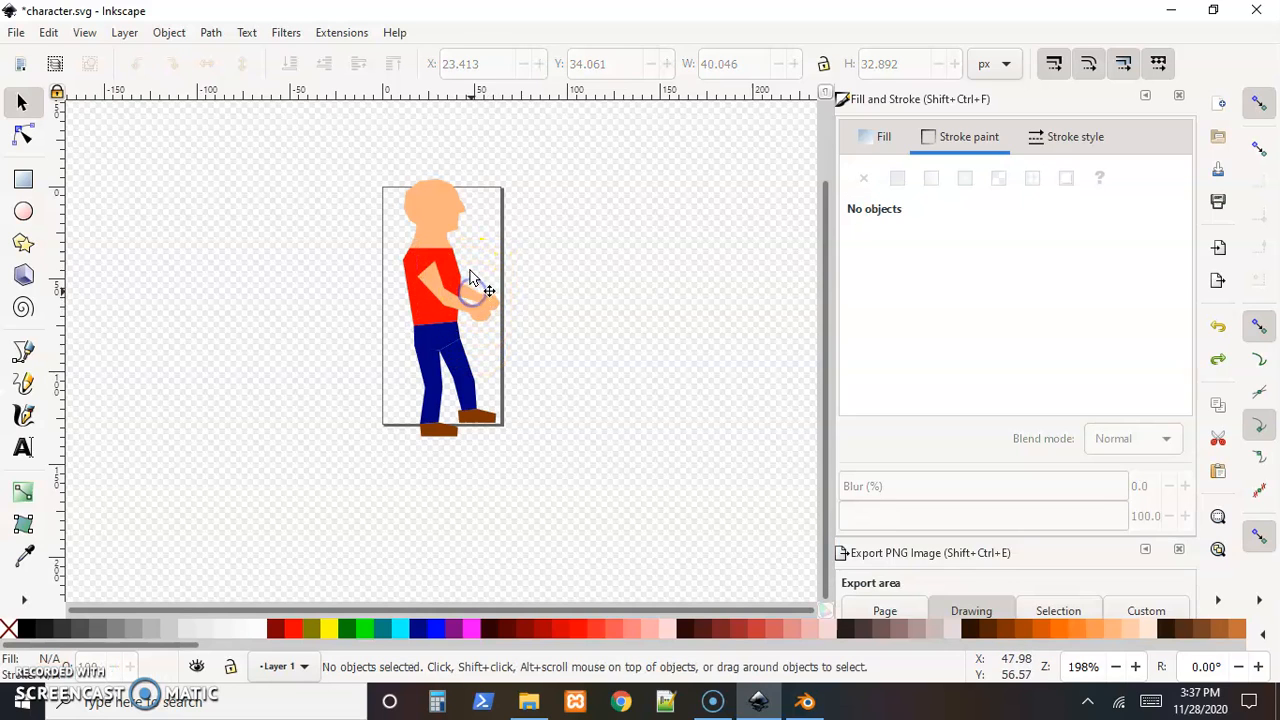
left_click(462, 285)
left_click_drag(460, 284, 460, 345)
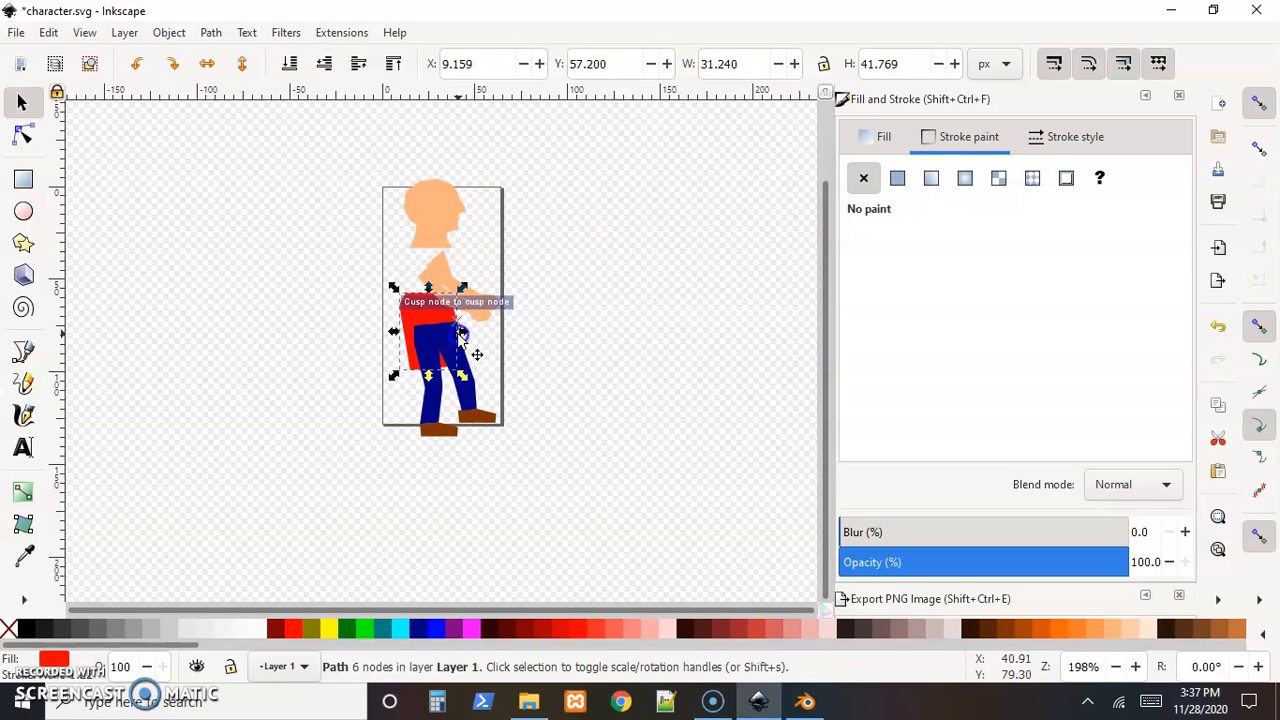
key("ctrl+z")
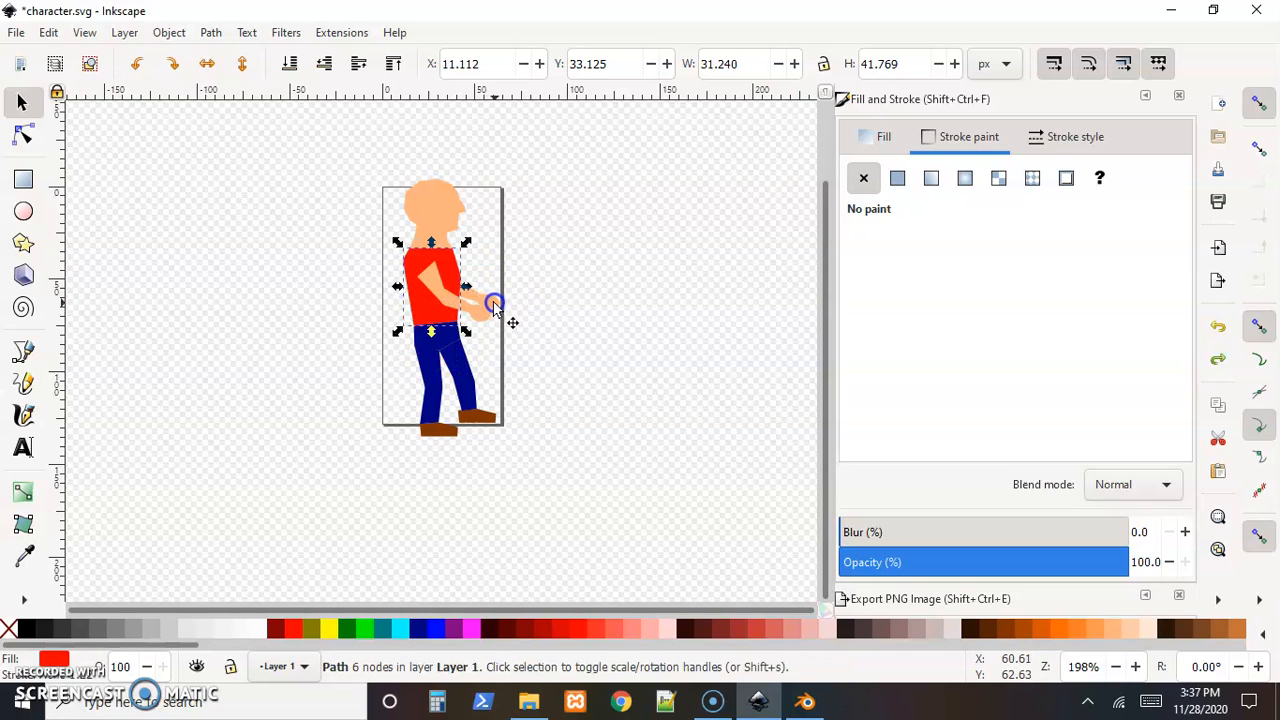
- Move the arm behind the shirt down to the legs, at about X 22, Y 77 px, and raise it to the top
left_click(492, 300)
left_click(483, 281)
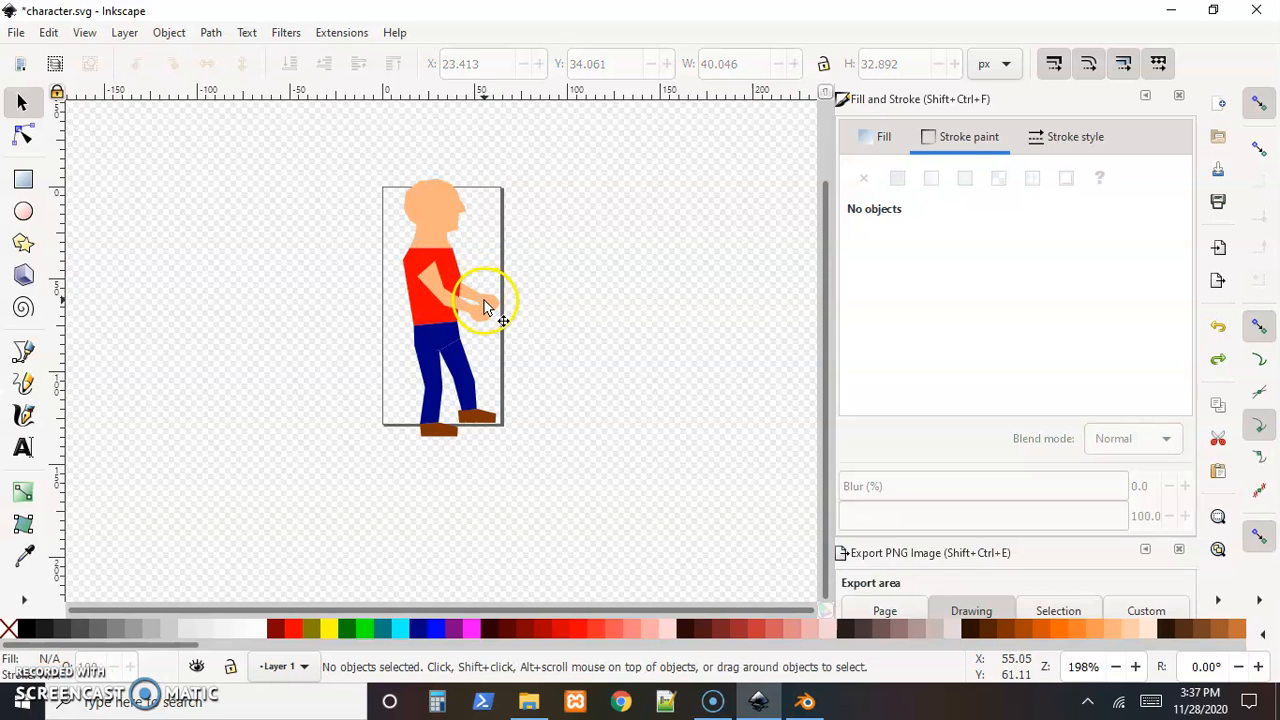
left_click(486, 305)
left_click_drag(472, 293, 478, 390)
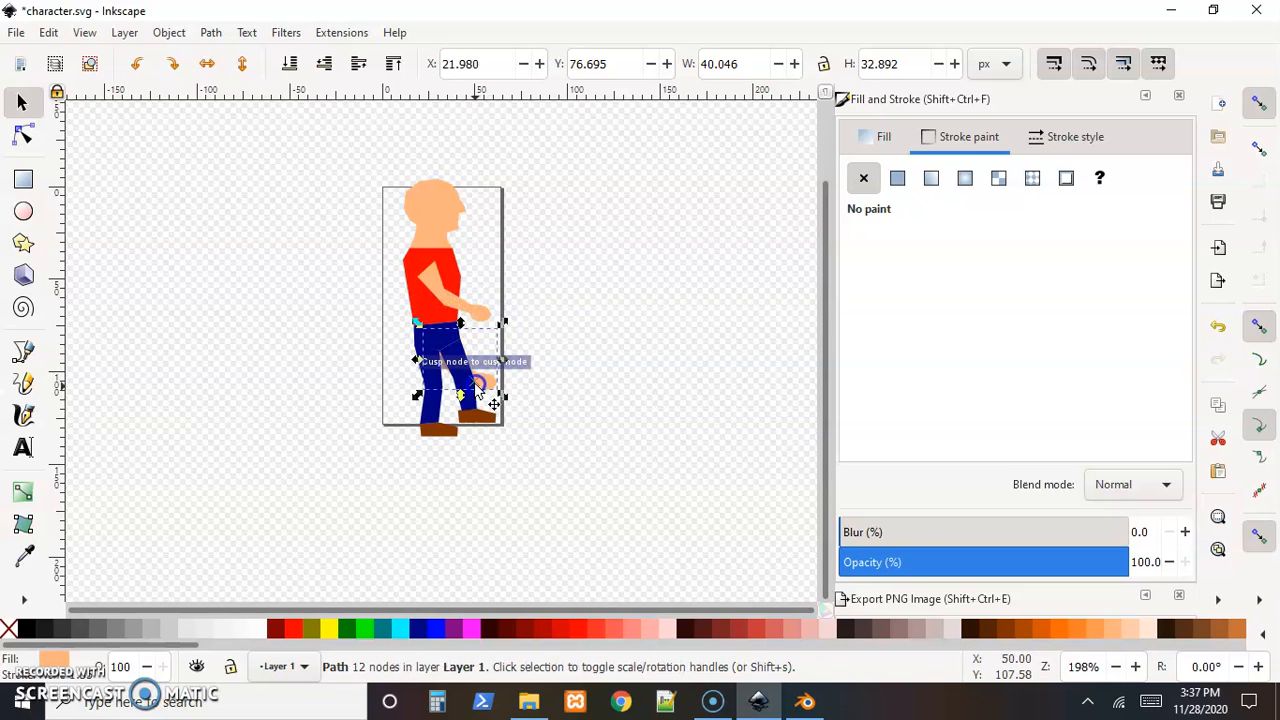
left_click(188, 33)
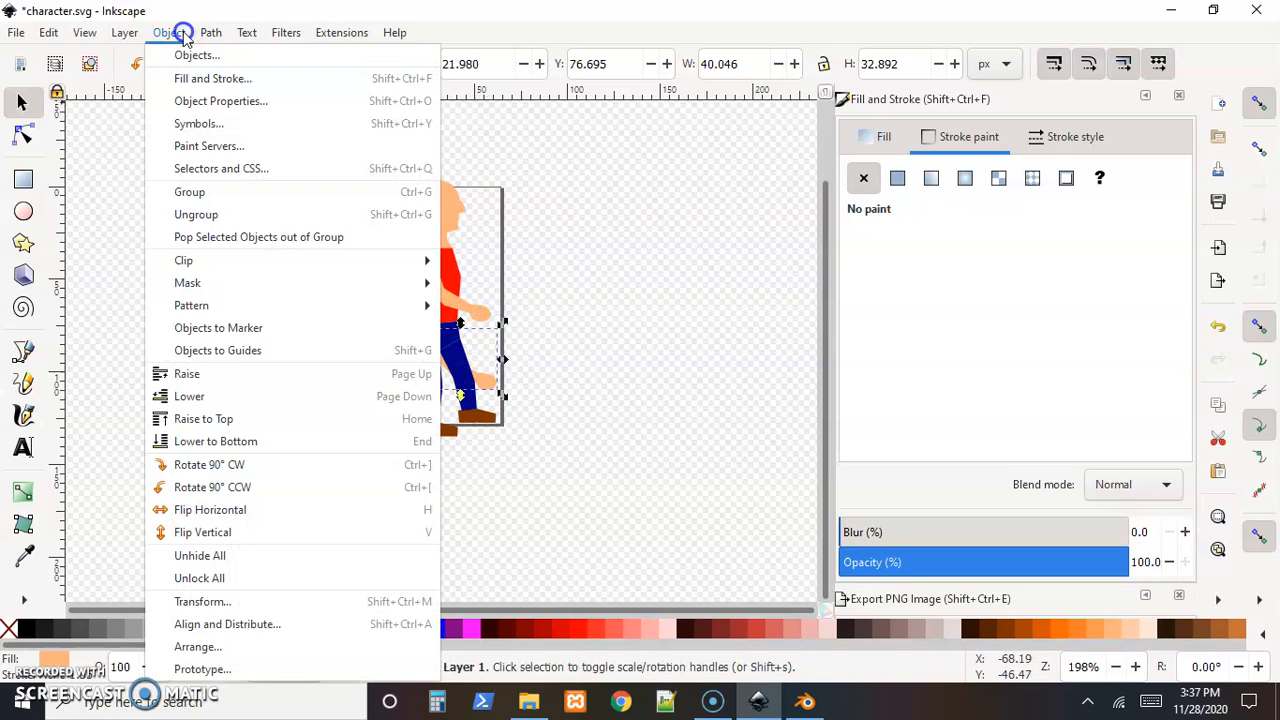
left_click(229, 419)
- Lower the arm over the legs to the bottom of the stack, and undo all the changes made to the arm
left_click(167, 33)
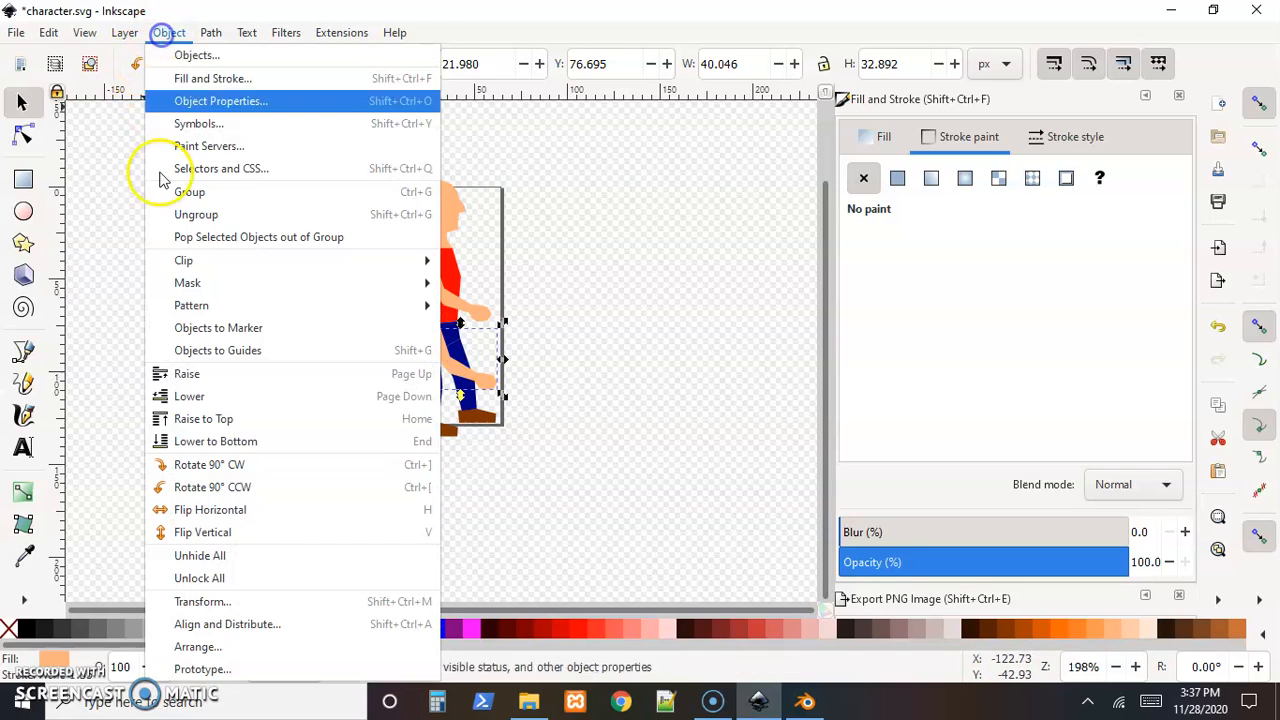
left_click(200, 440)
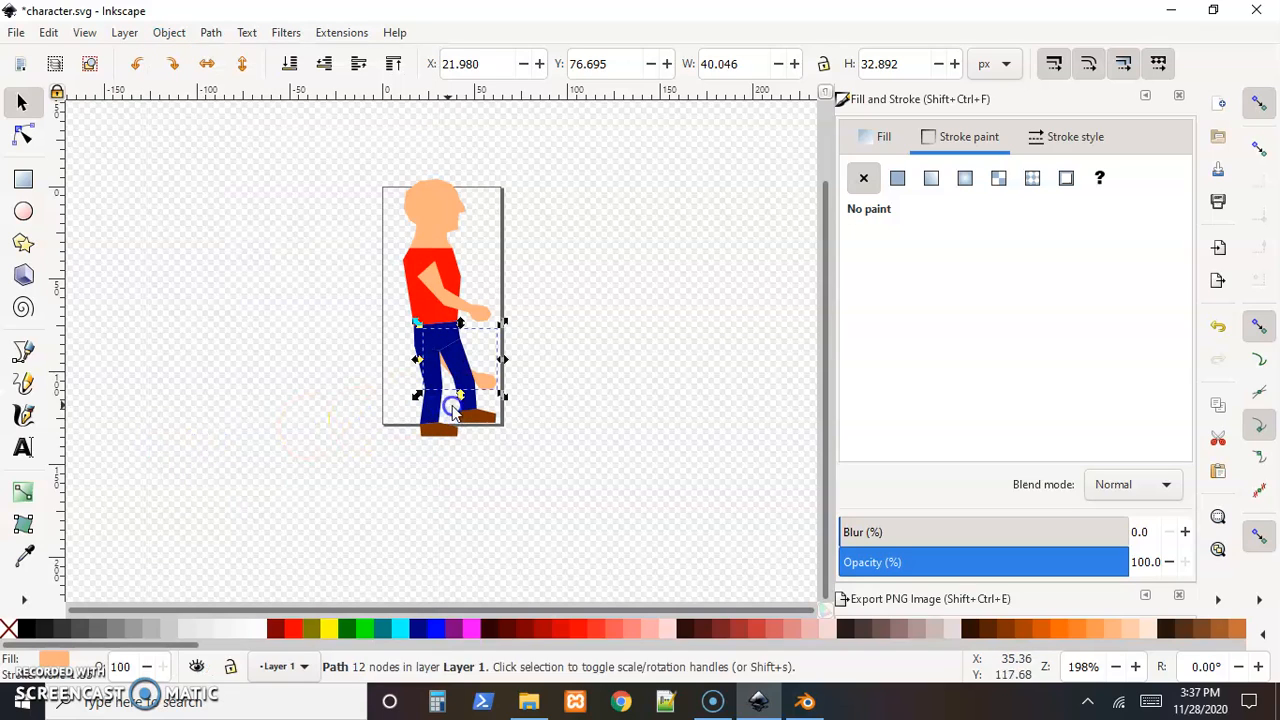
key("z")
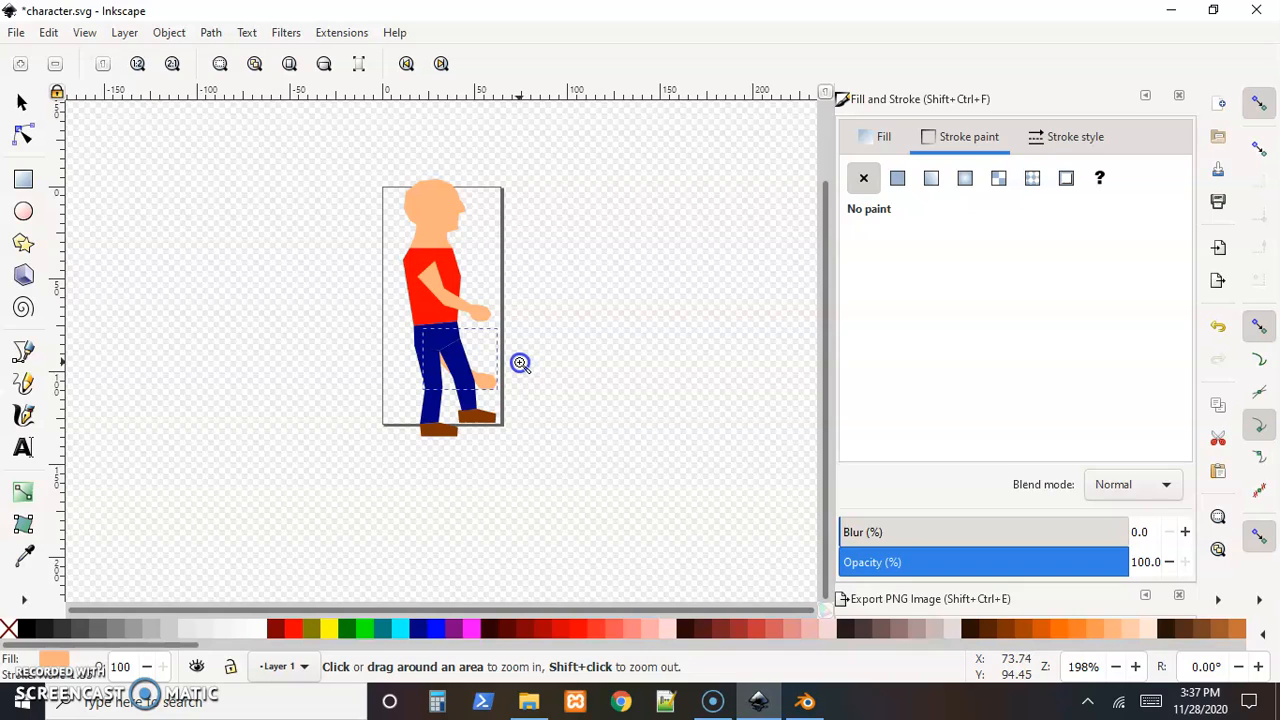
key("Escape")
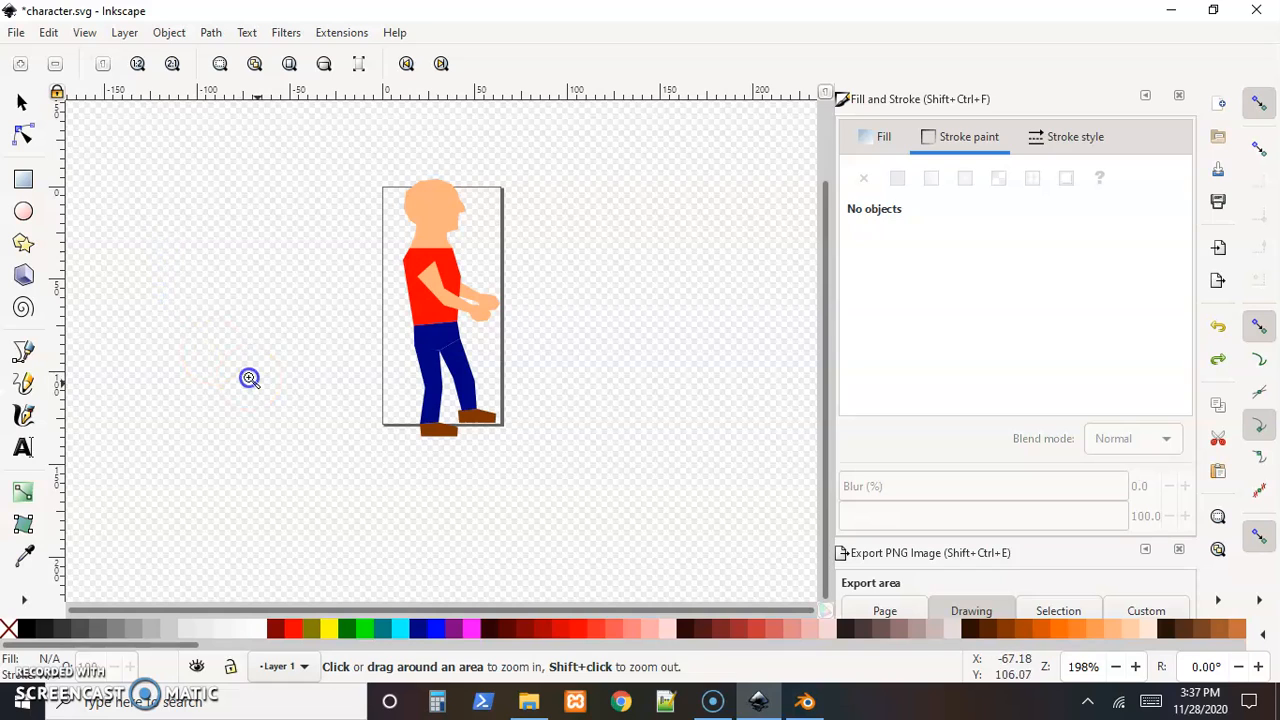
- Select the front leg, the back leg and the hip piece of the trousers one at a time
left_click(21, 102)
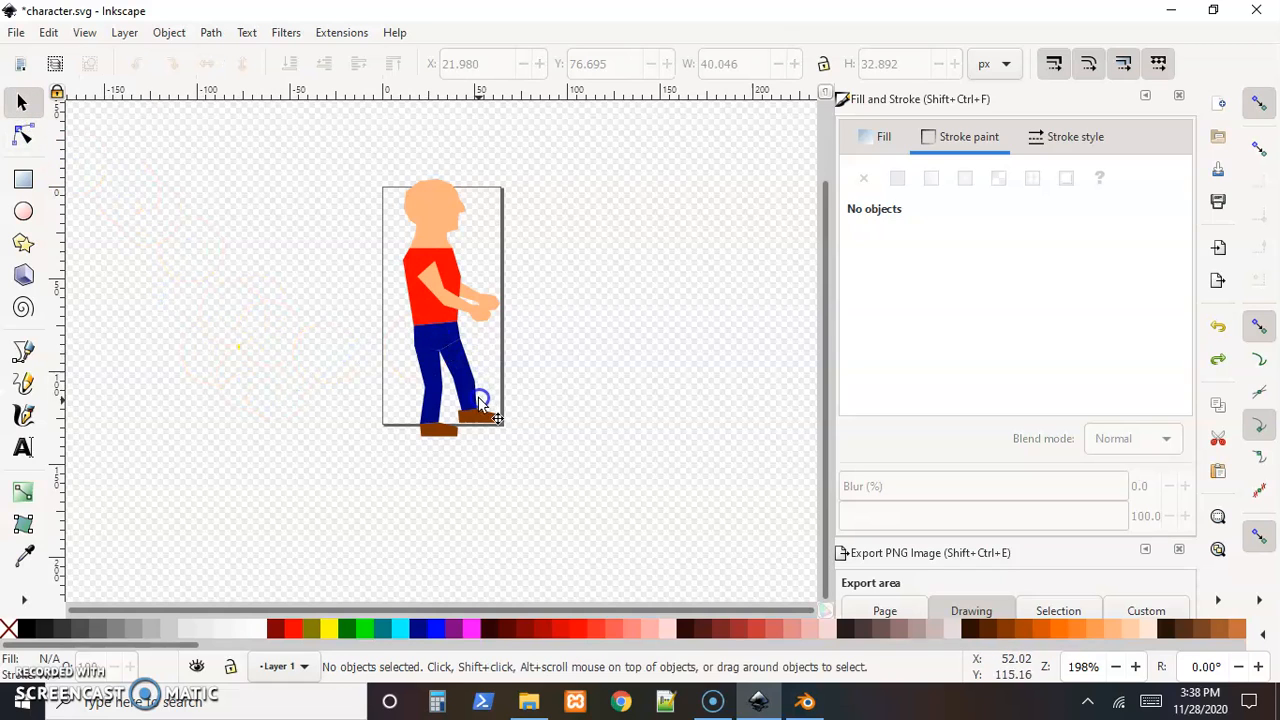
left_click(441, 378)
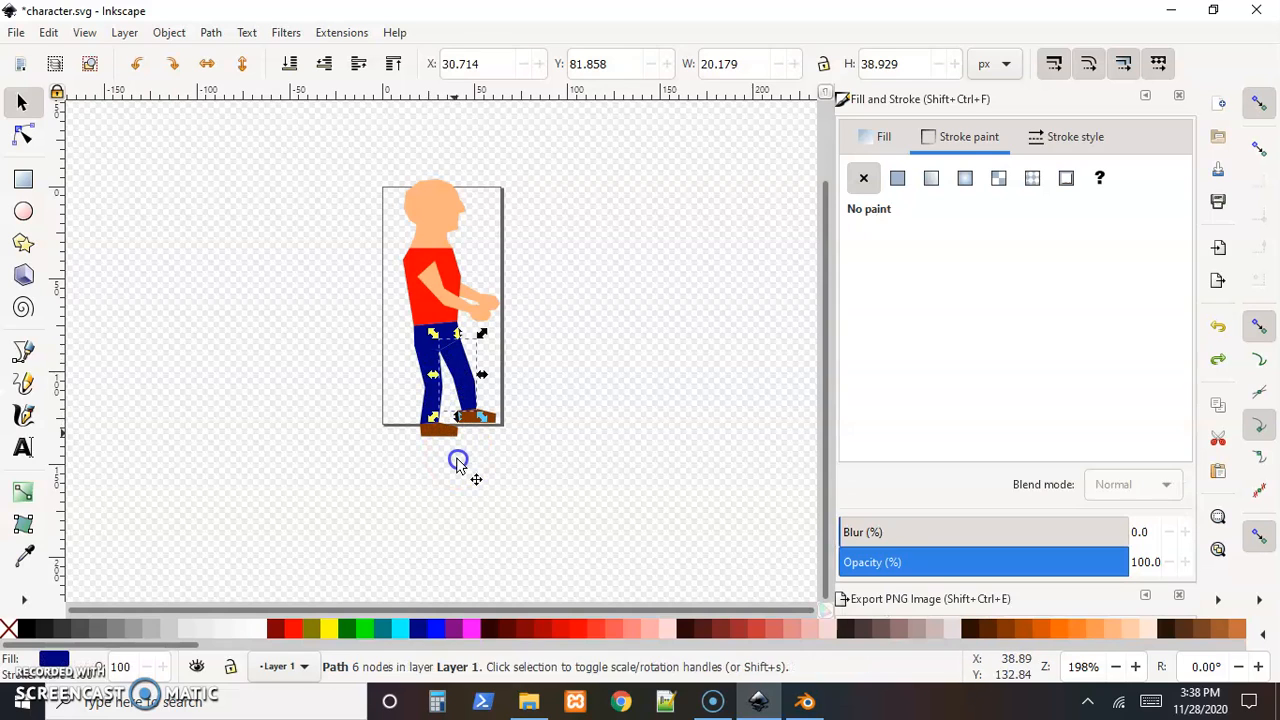
left_click(420, 352)
left_click(433, 332)
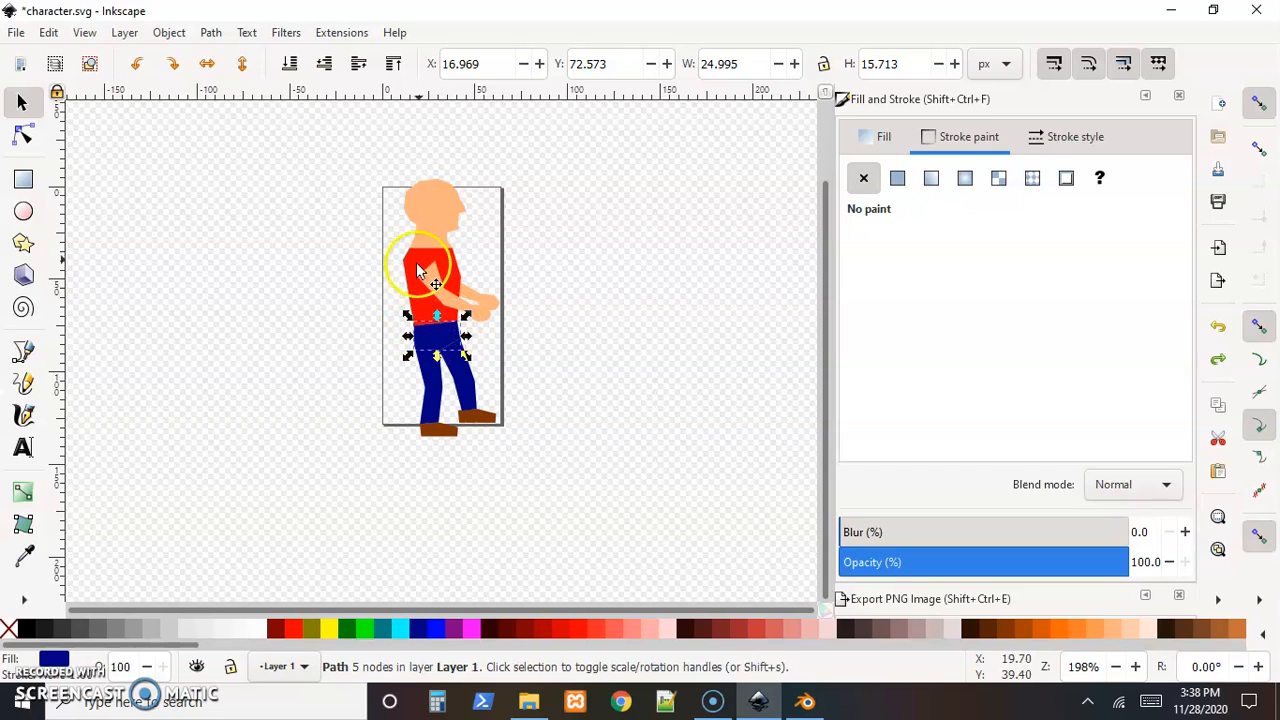
- Clear the selection and save the character drawing
left_click(600, 298)
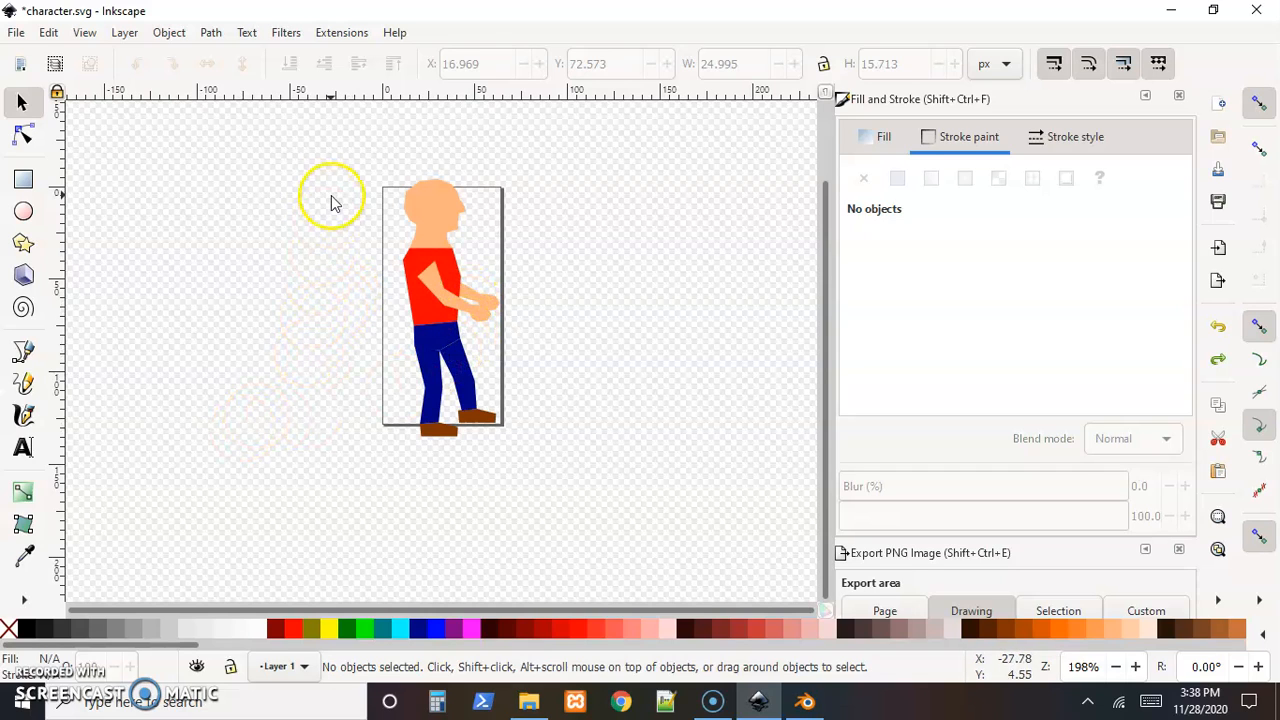
left_click(16, 32)
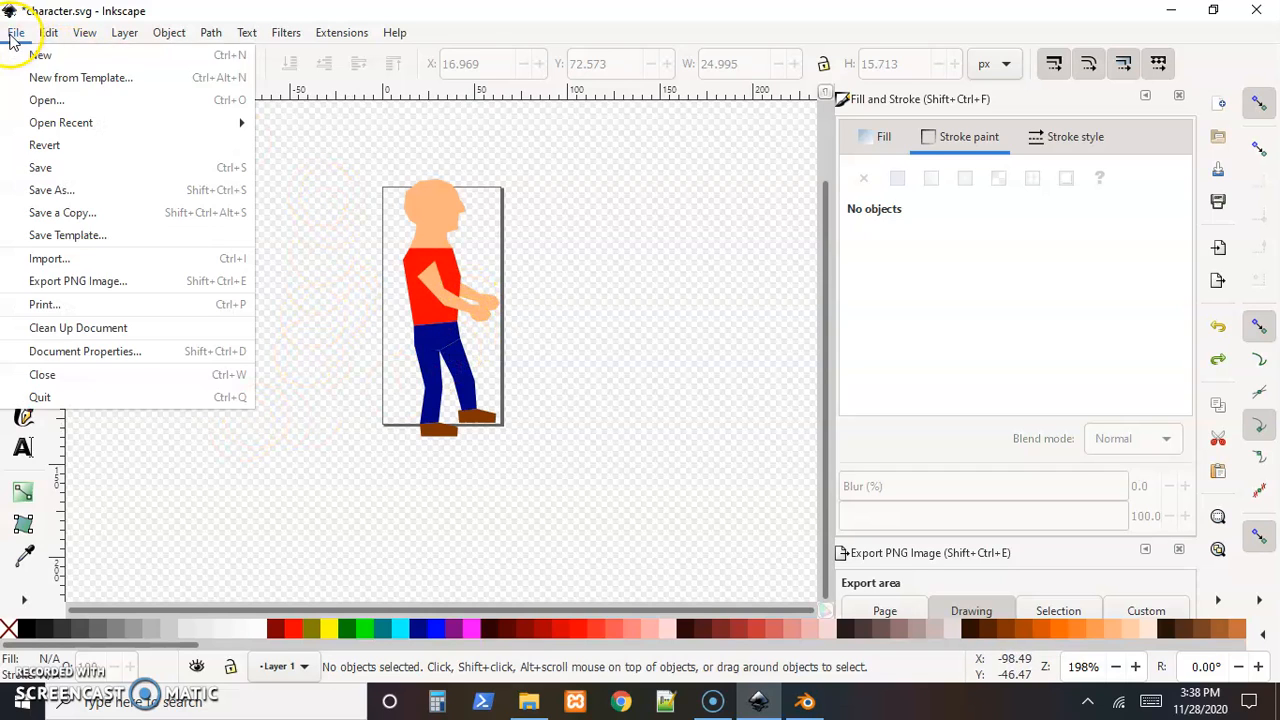
left_click(40, 167)
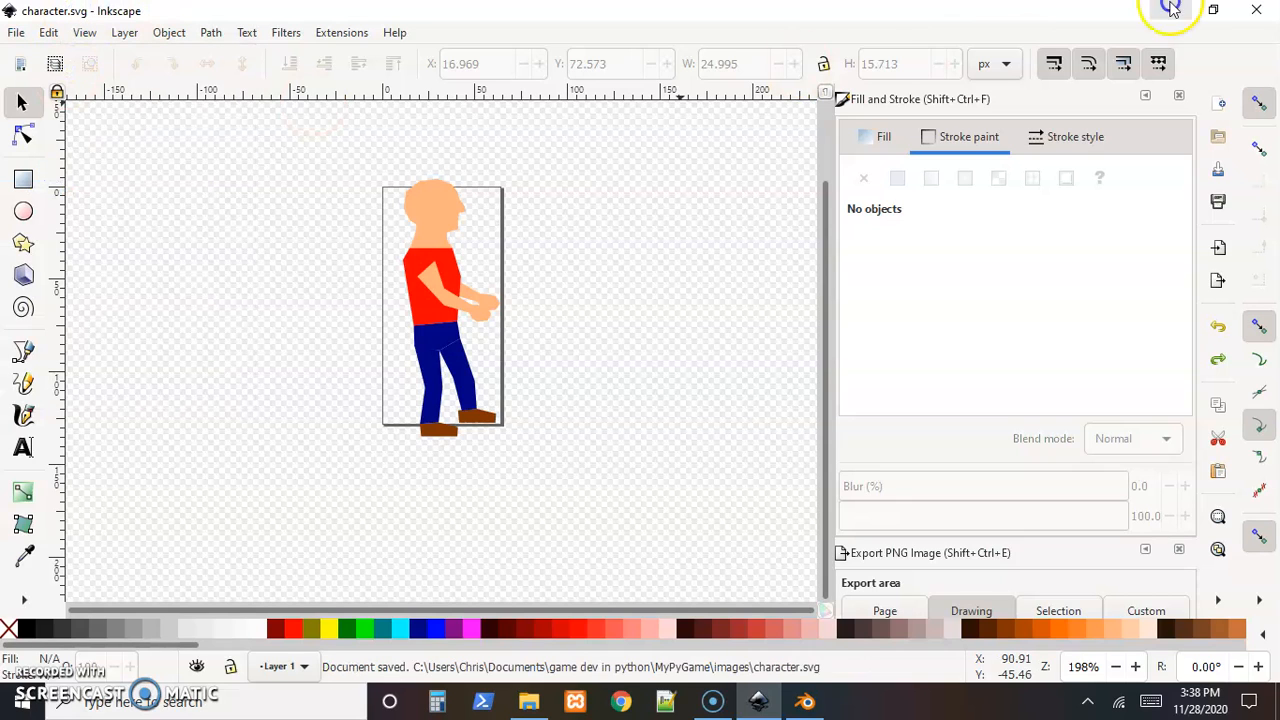
- Switch to Blender, start a new General file, and delete the default camera, cube and light
left_click(806, 700)
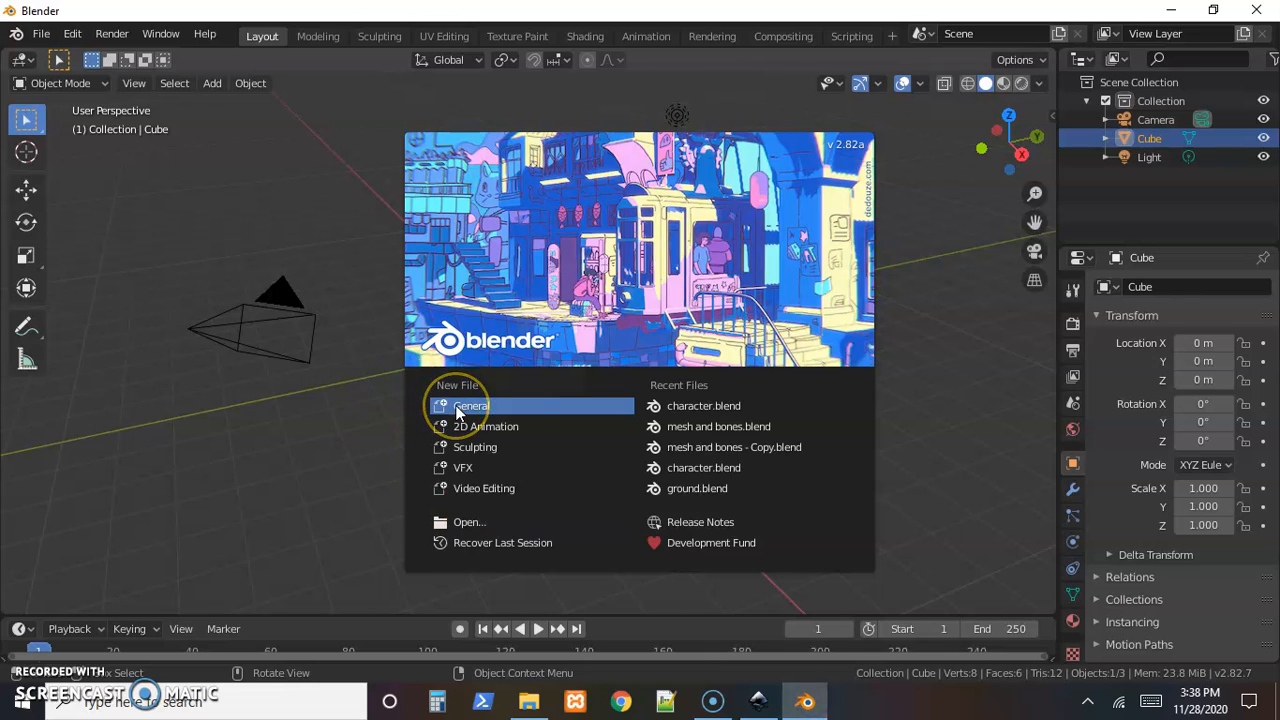
left_click(459, 408)
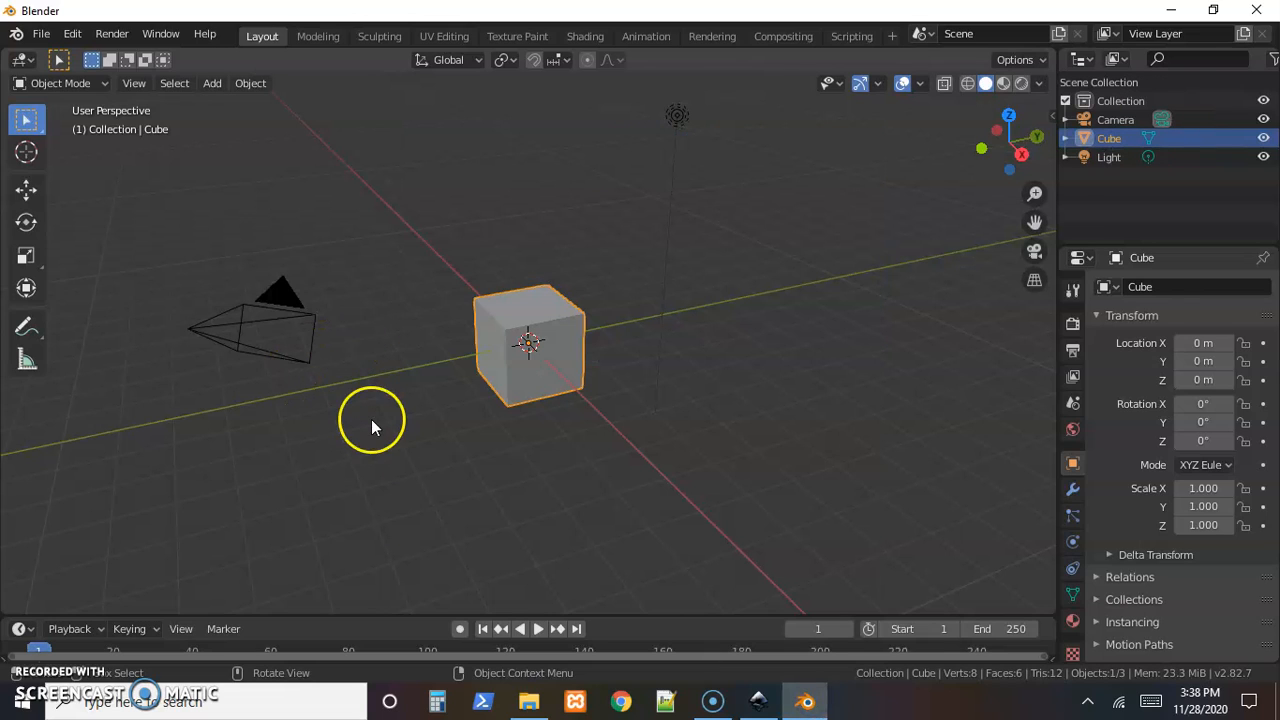
mouse_move(679, 490)
left_mouse_down("ctrl")
mouse_move(120, 406)
mouse_move(517, 86)
mouse_move(757, 191)
mouse_move(749, 318)
left_mouse_up("ctrl")
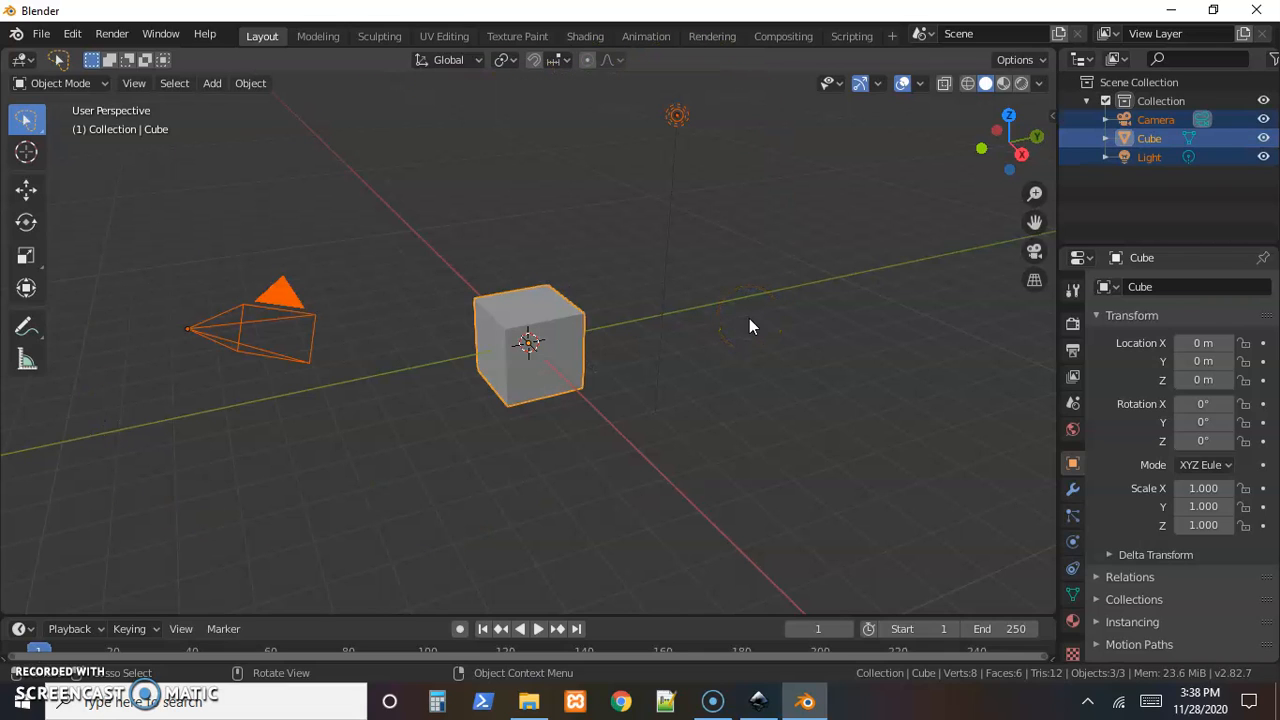
key("Delete")
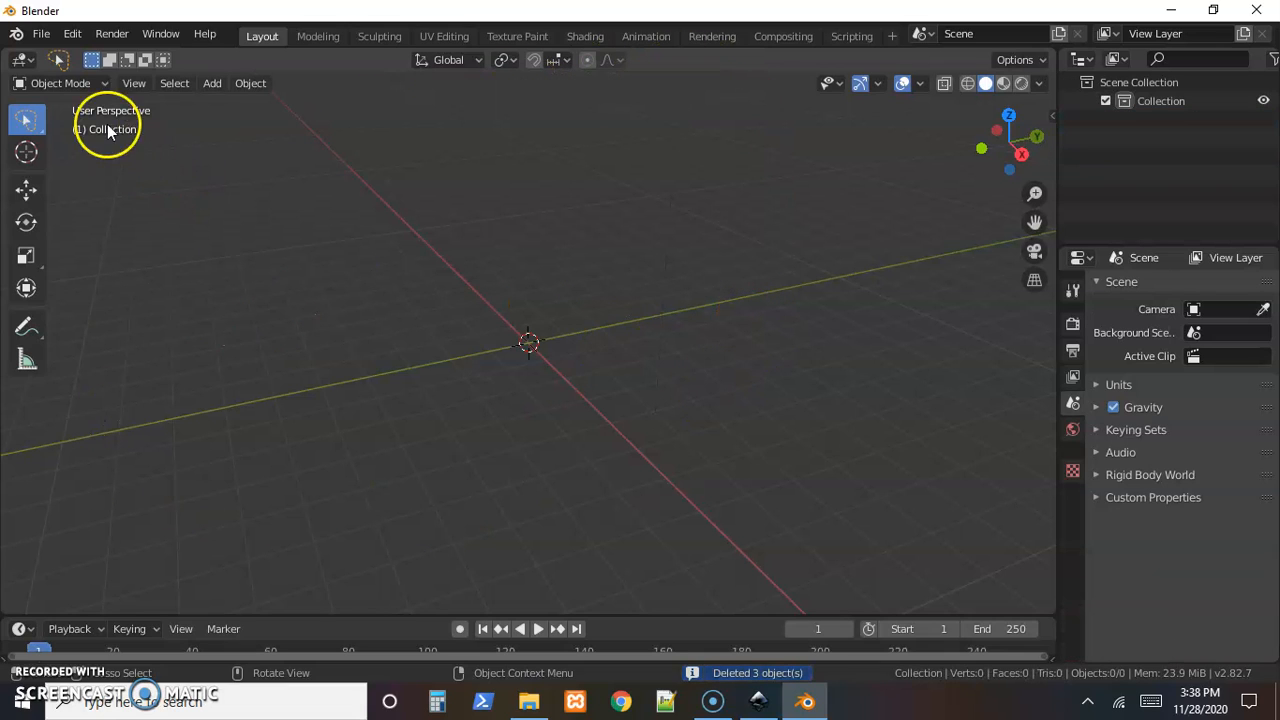
- Import character.svg as Scalable Vector Graphics from the images folder of MyPyGame inside game dev in python
left_click(41, 34)
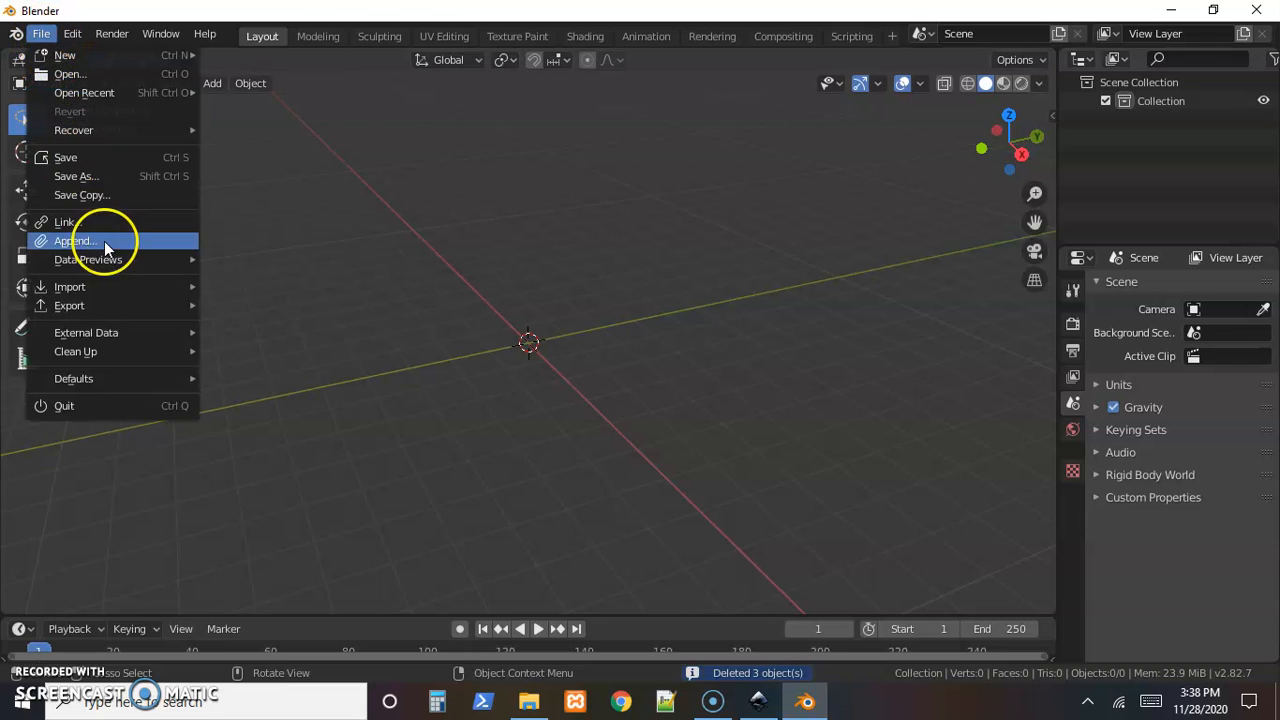
left_click(97, 288)
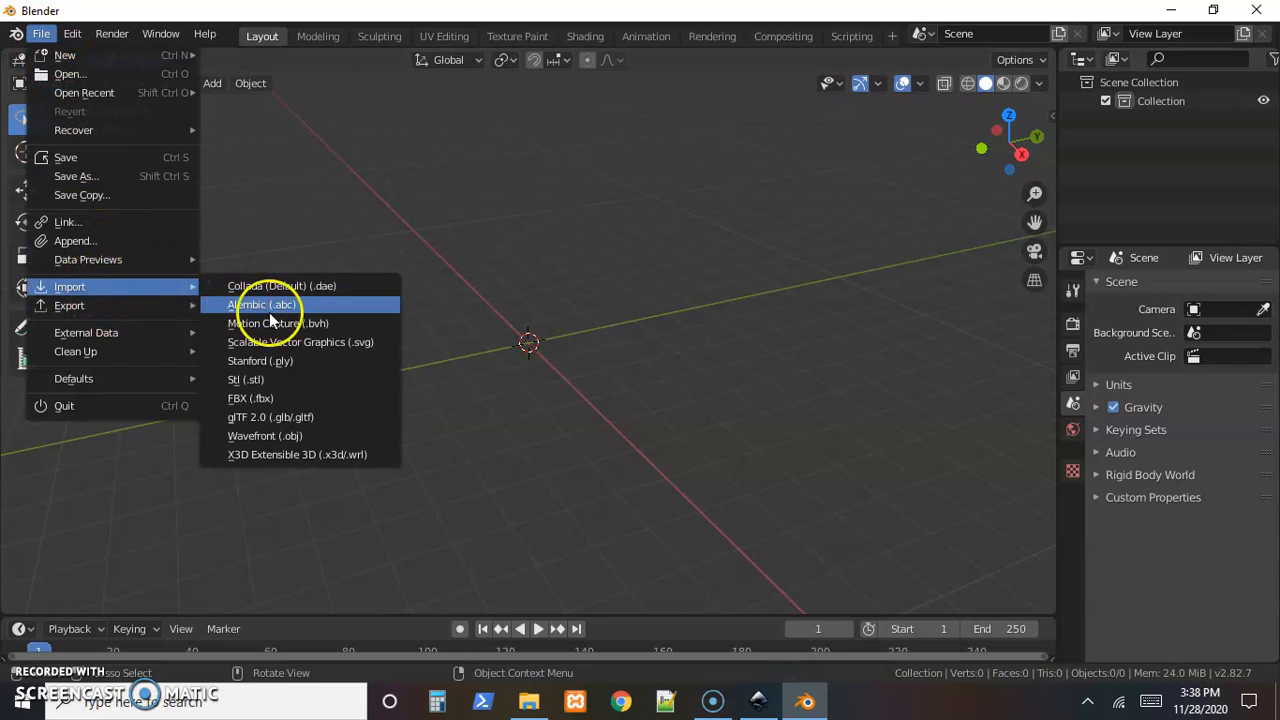
left_click(313, 345)
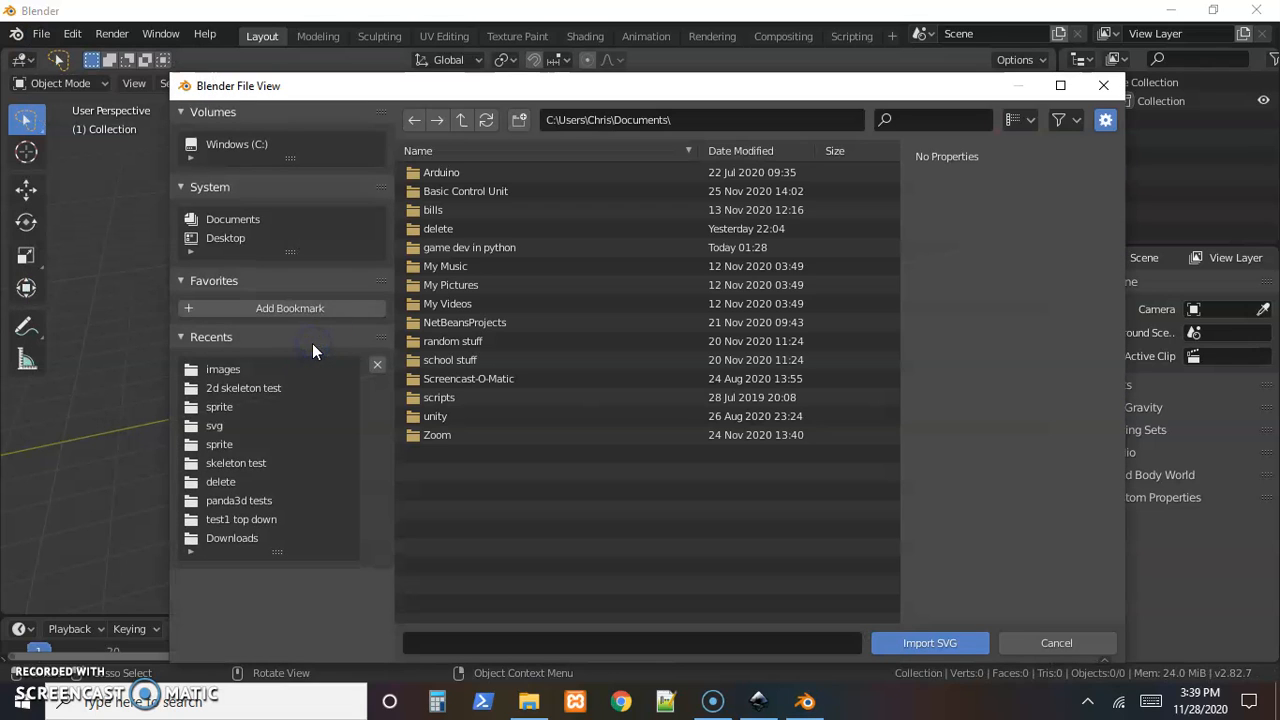
left_click(432, 250)
double_click(435, 254)
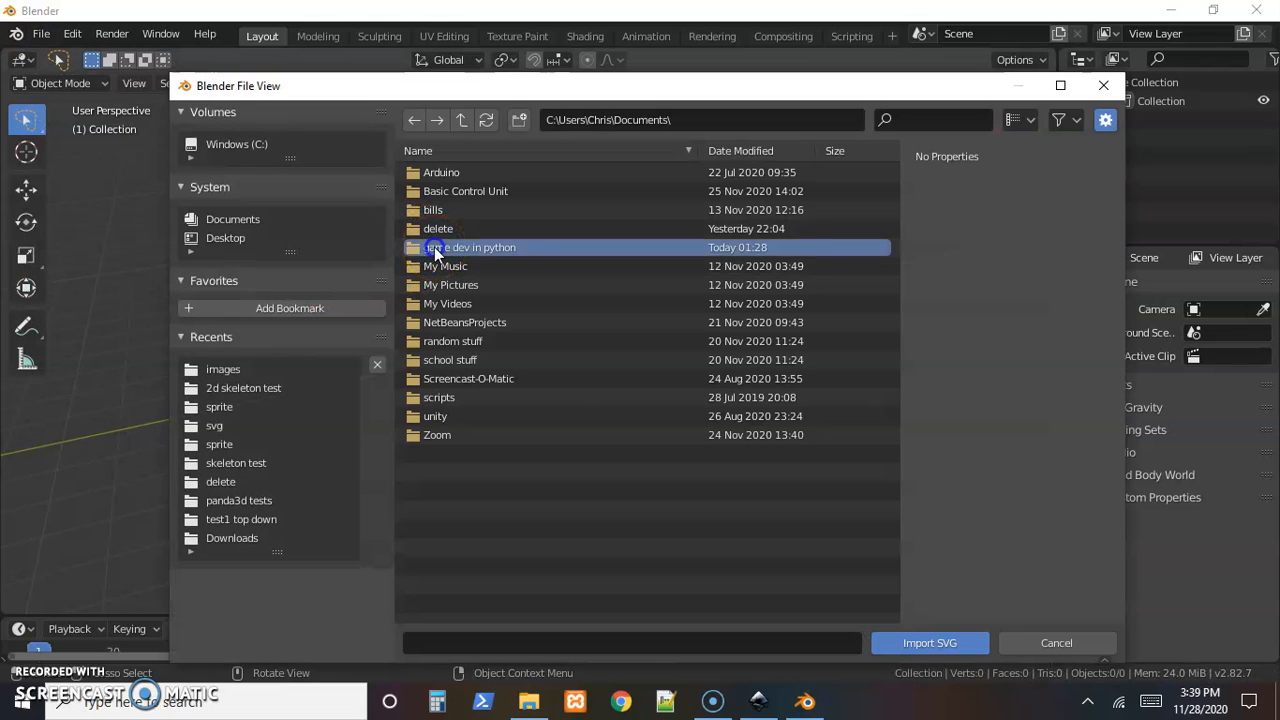
left_click(441, 193)
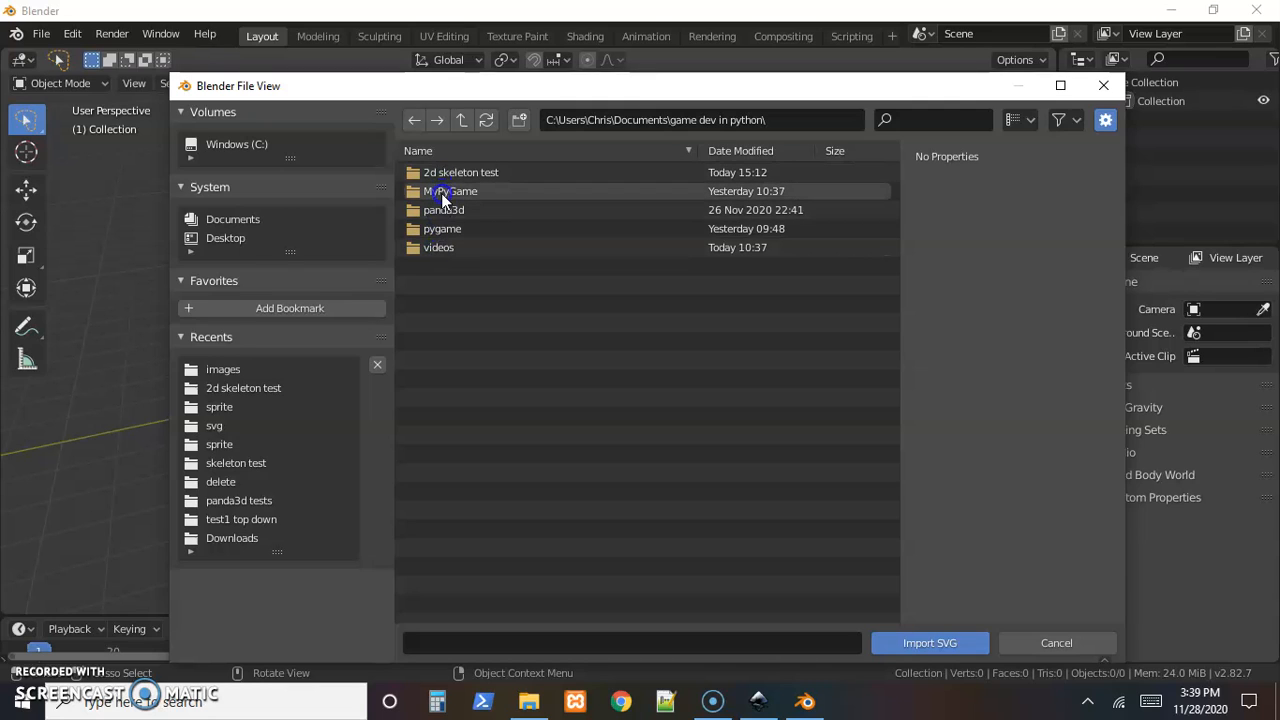
double_click(441, 193)
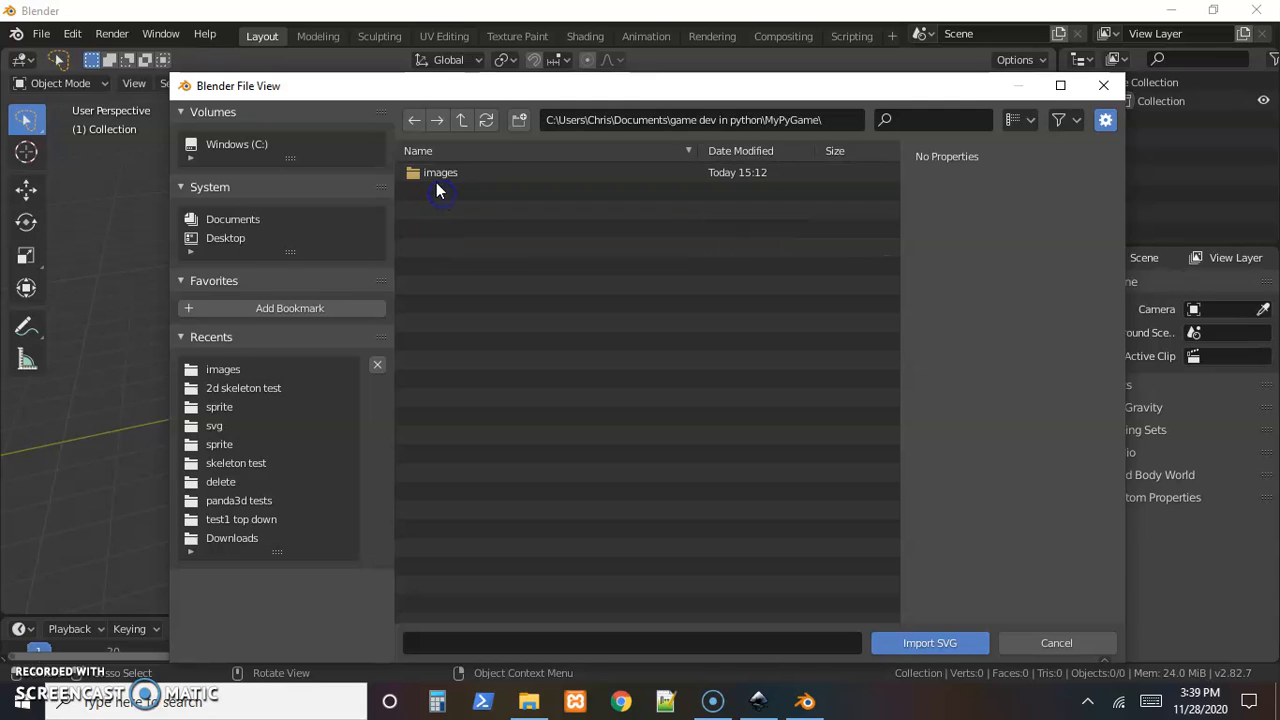
double_click(431, 176)
double_click(435, 188)
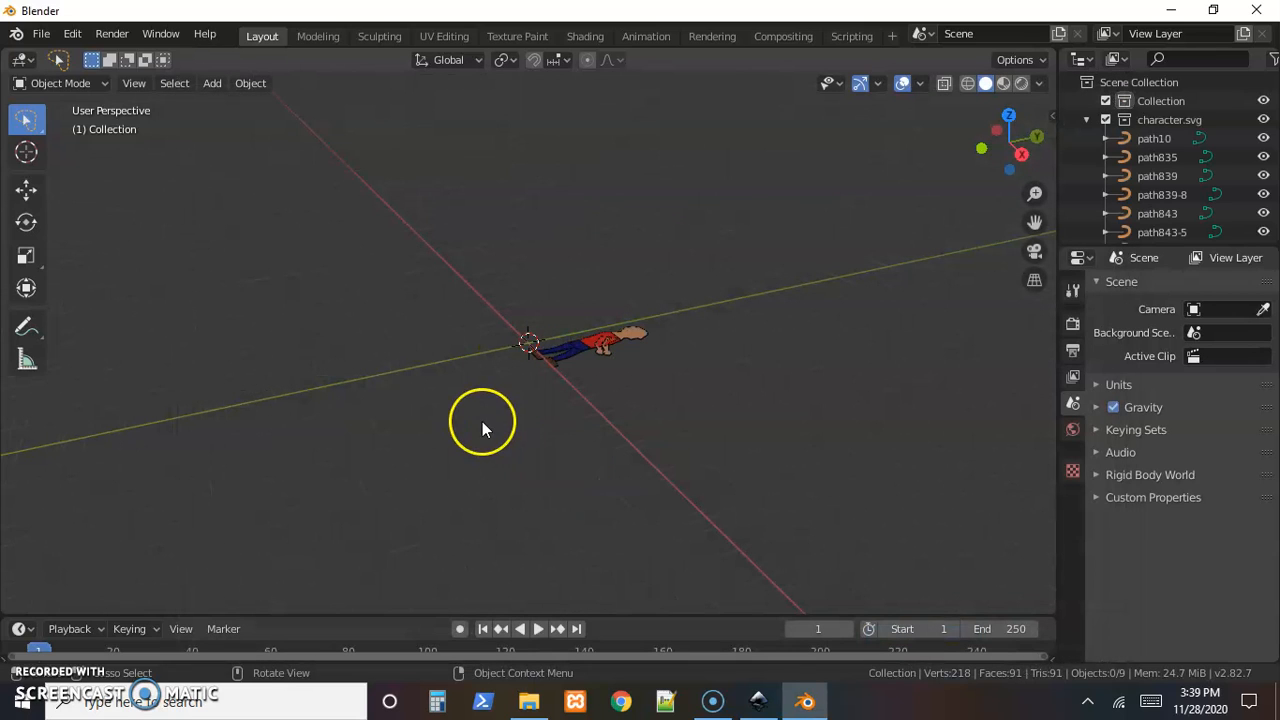
- Select all the curves of the imported character, convert them to meshes, and clear the selection
middle_click_drag(457, 369, 595, 448)
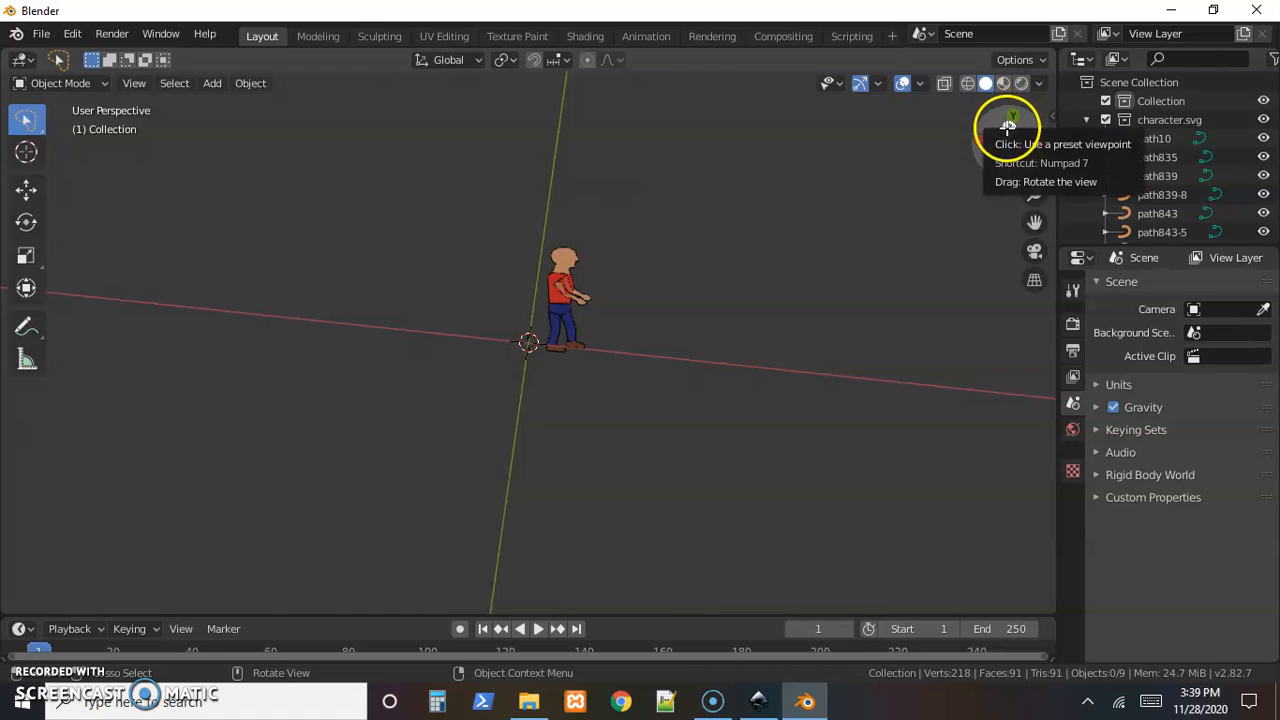
left_click(1008, 124)
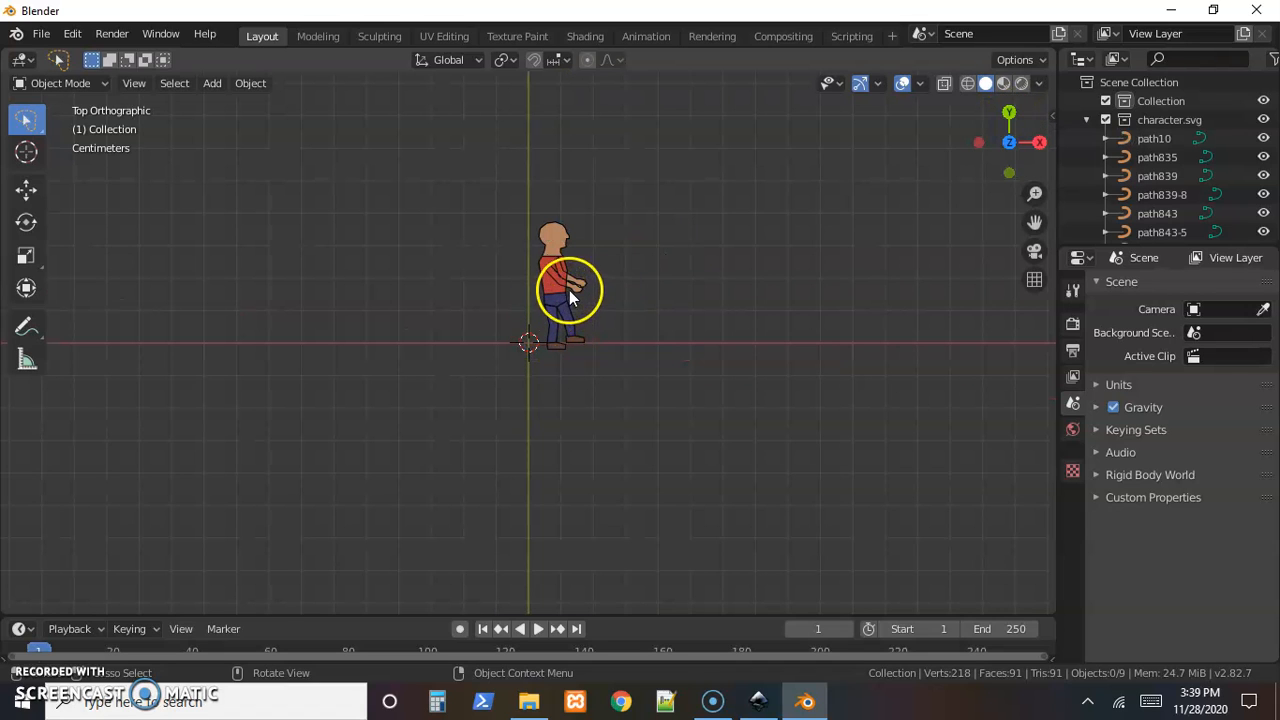
middle_click_drag(583, 343, 583, 247)
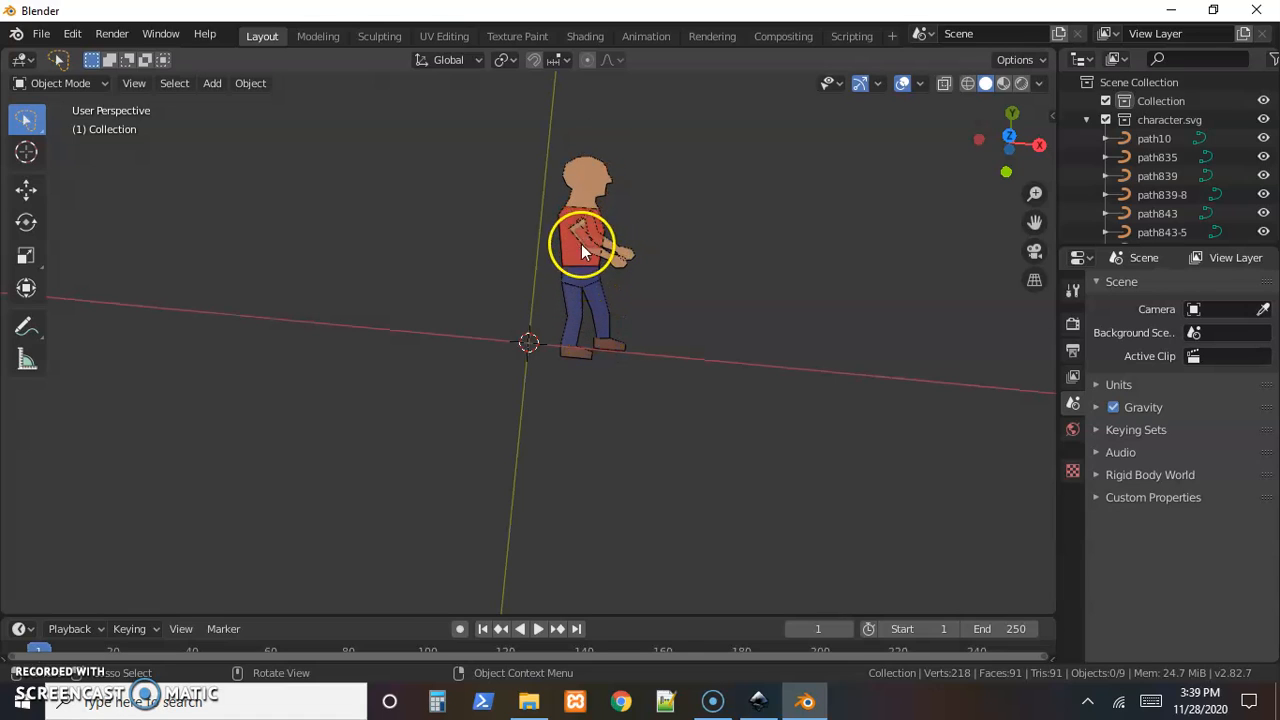
left_click(1008, 133)
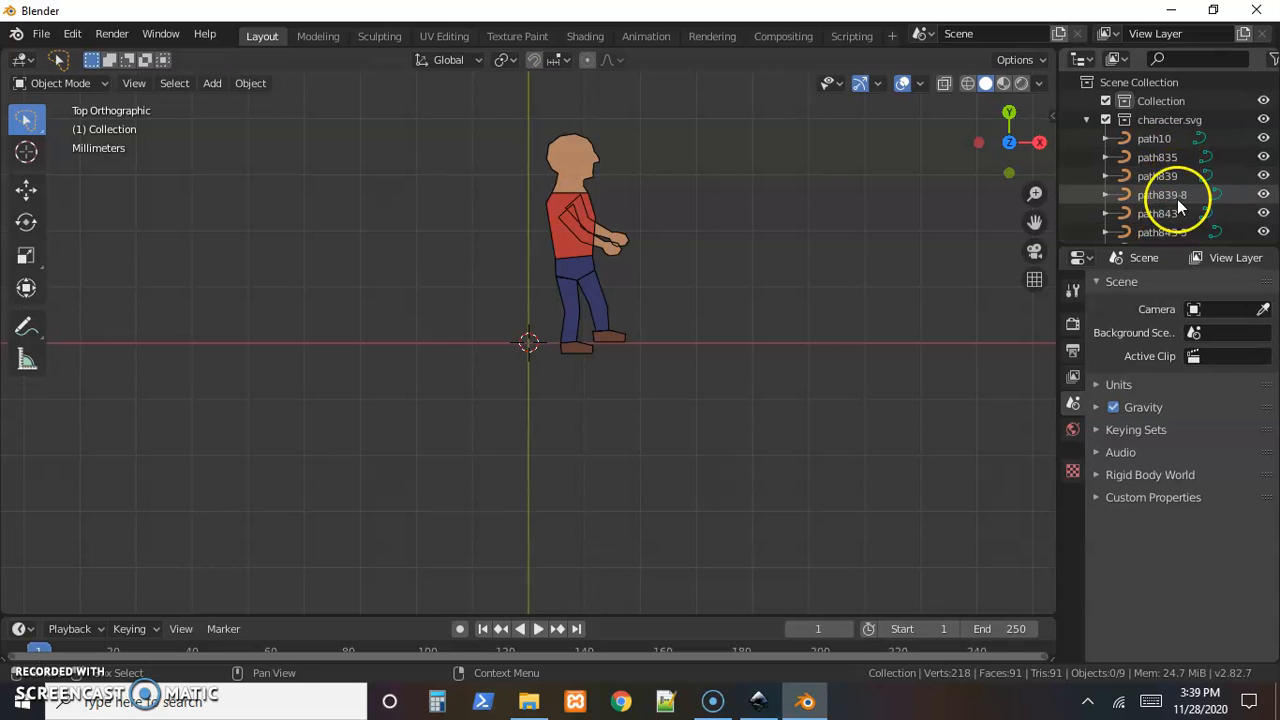
left_click(580, 158)
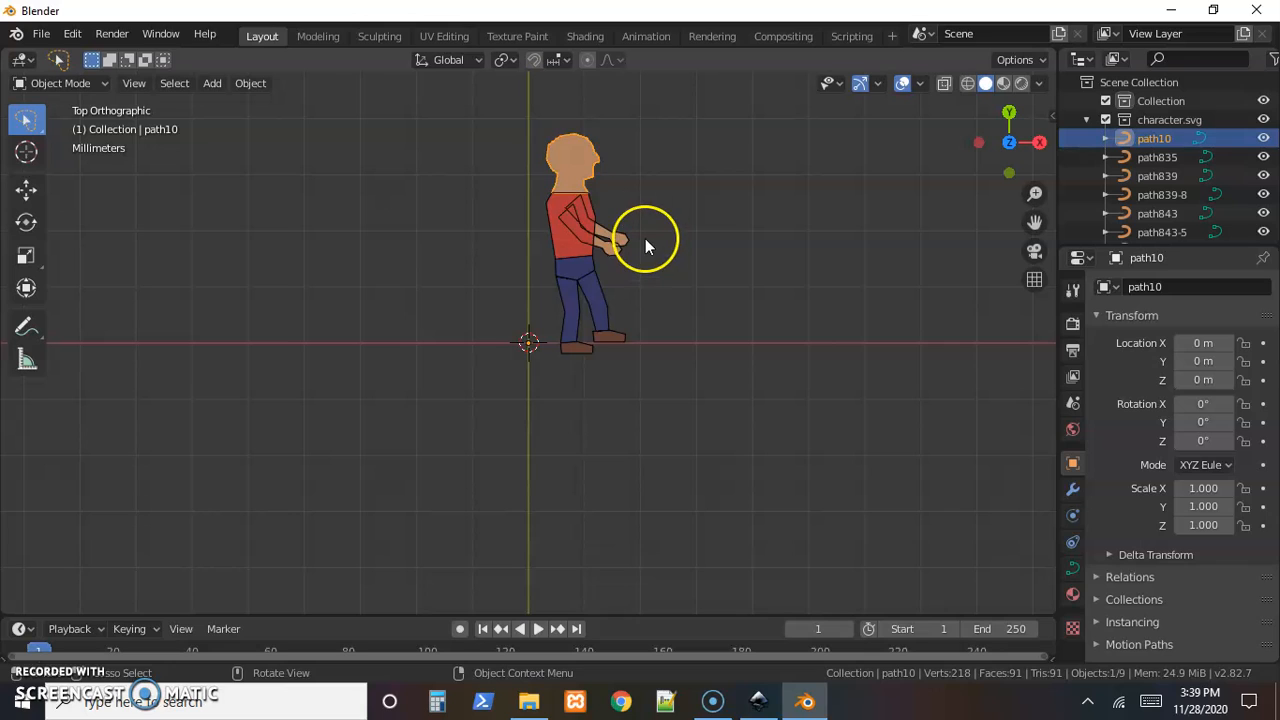
mouse_move(480, 168)
left_mouse_down()
mouse_move(546, 94)
mouse_move(709, 314)
mouse_move(531, 368)
mouse_move(518, 347)
left_mouse_up()
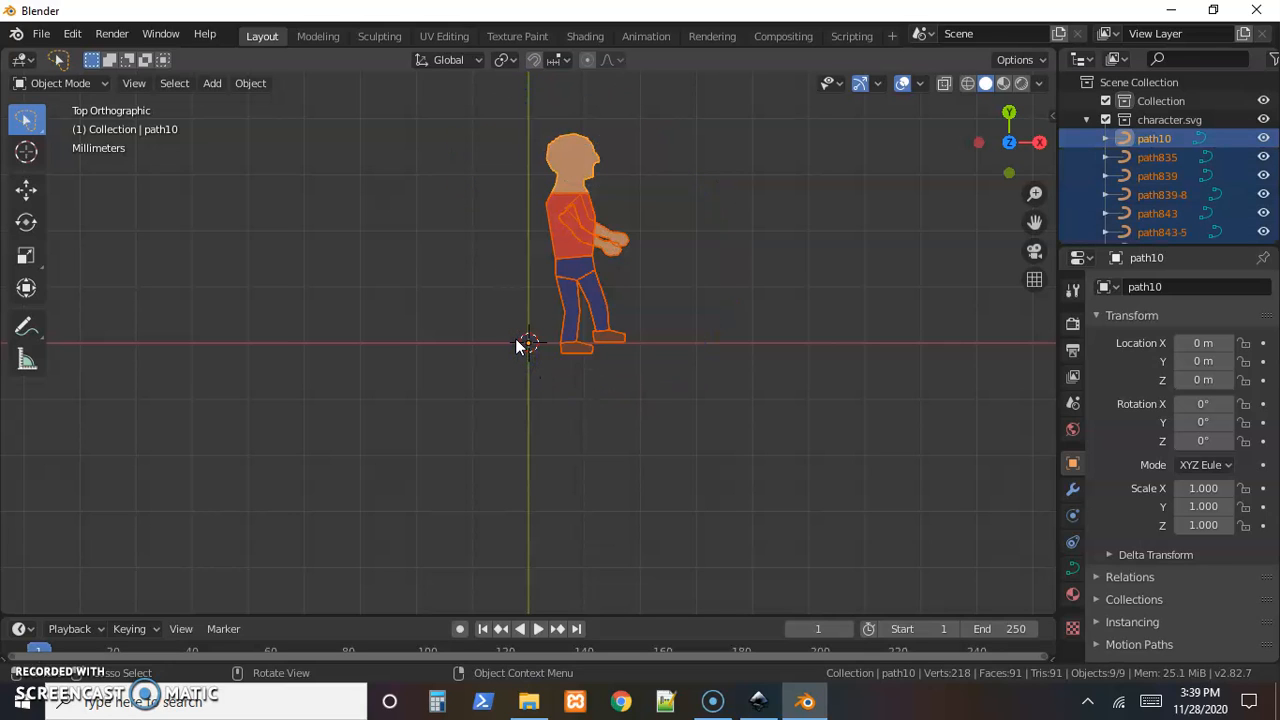
left_click(250, 83)
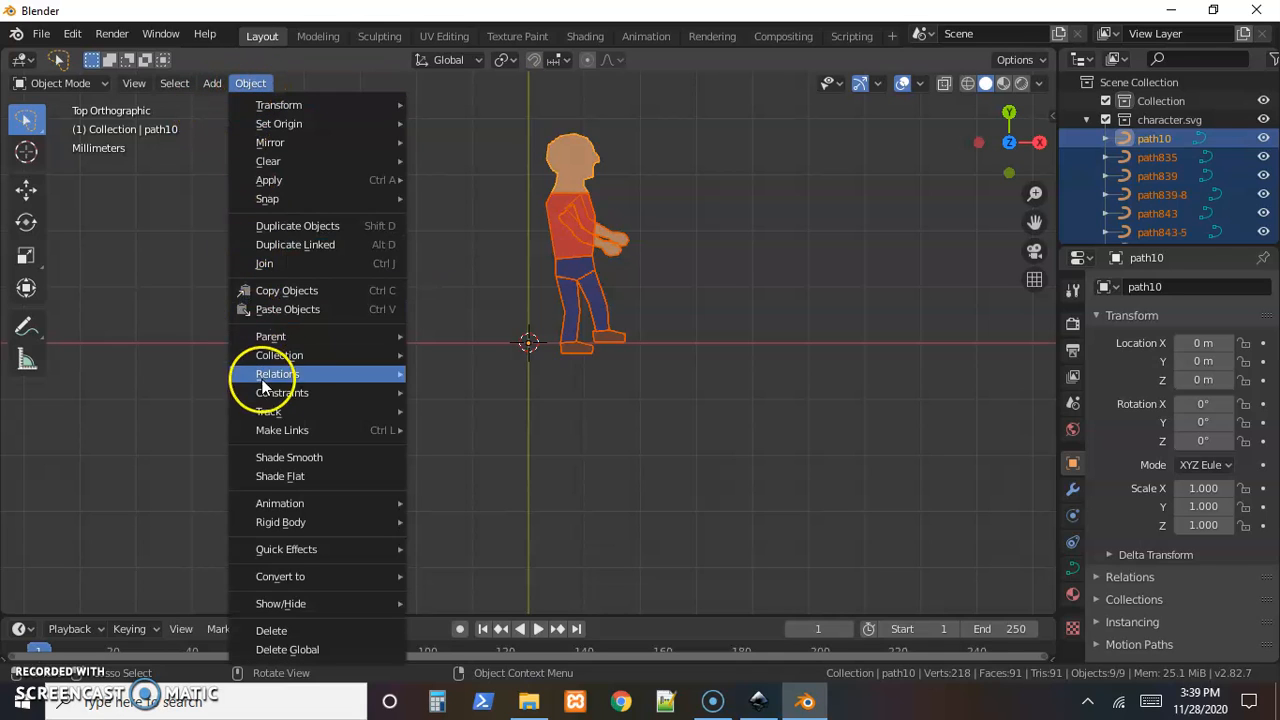
left_click(285, 484)
left_click(258, 83)
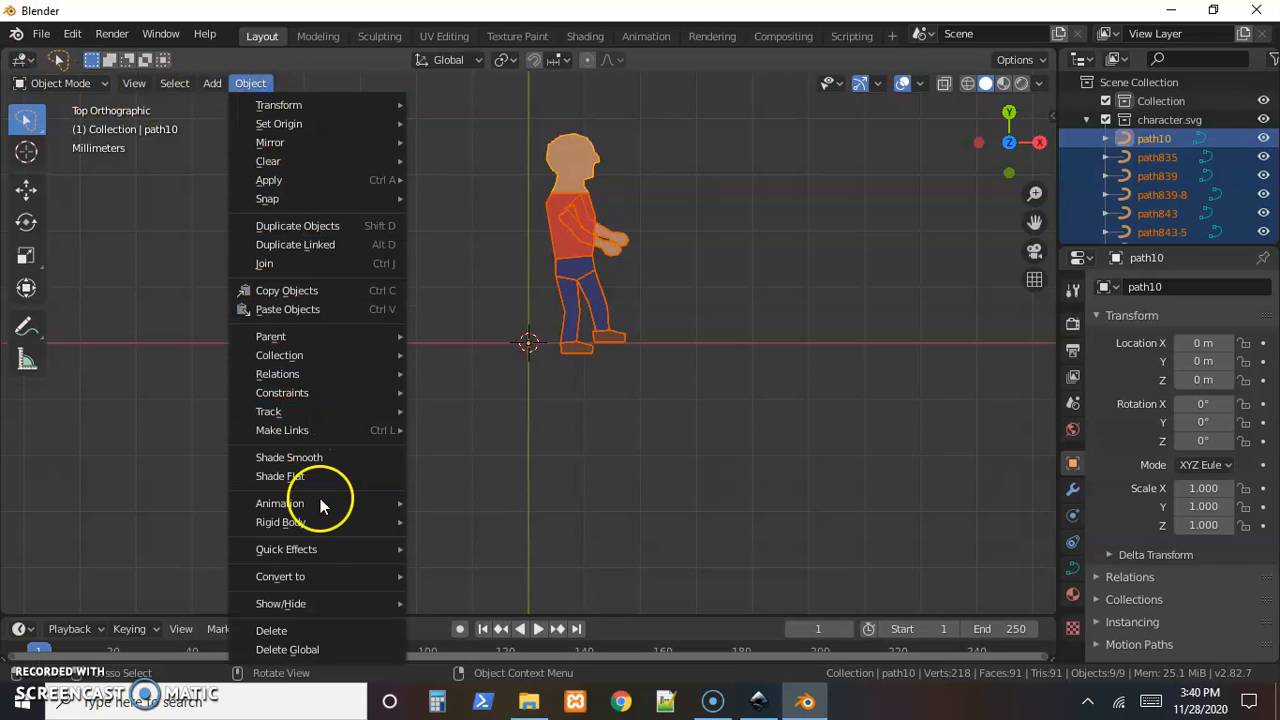
mouse_move(335, 582)
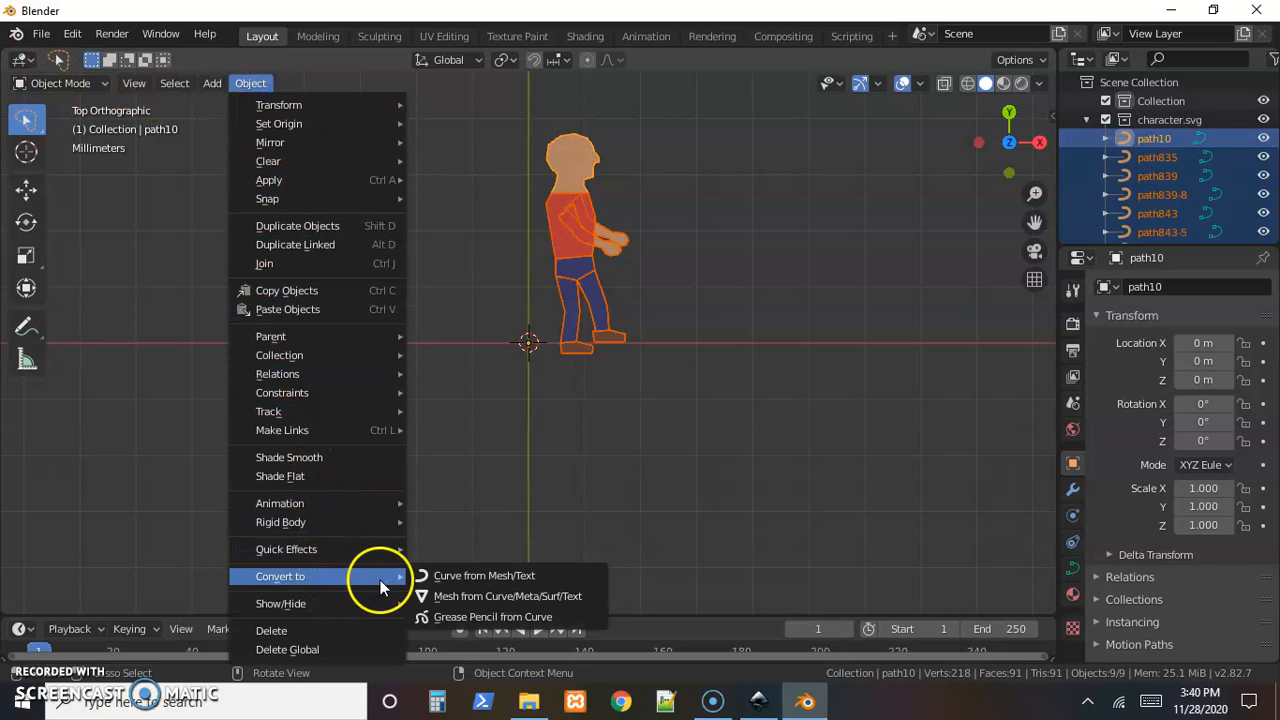
left_click(453, 596)
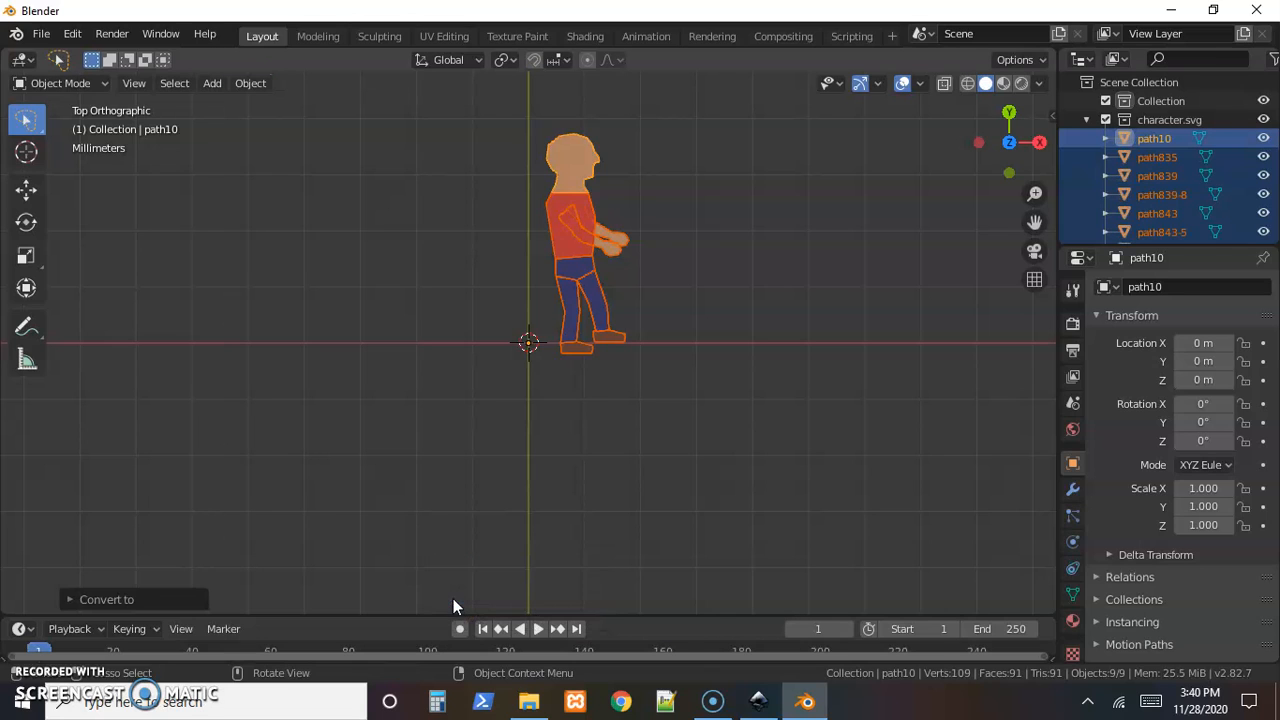
left_click(846, 245)
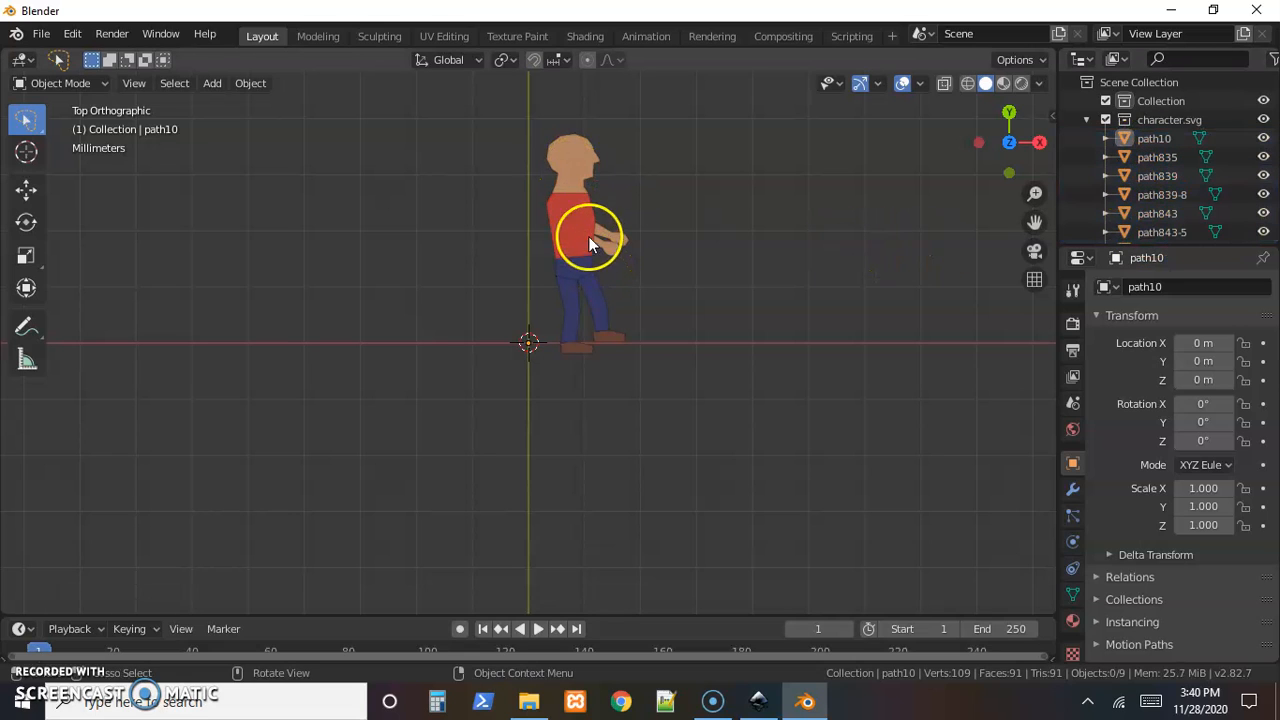
- Measure the character's height from the top of the head to the feet, and delete the measurement
mouse_move(478, 158)
left_mouse_down()
mouse_move(603, 121)
mouse_move(657, 334)
mouse_move(596, 389)
mouse_move(514, 287)
mouse_move(516, 231)
left_mouse_up()
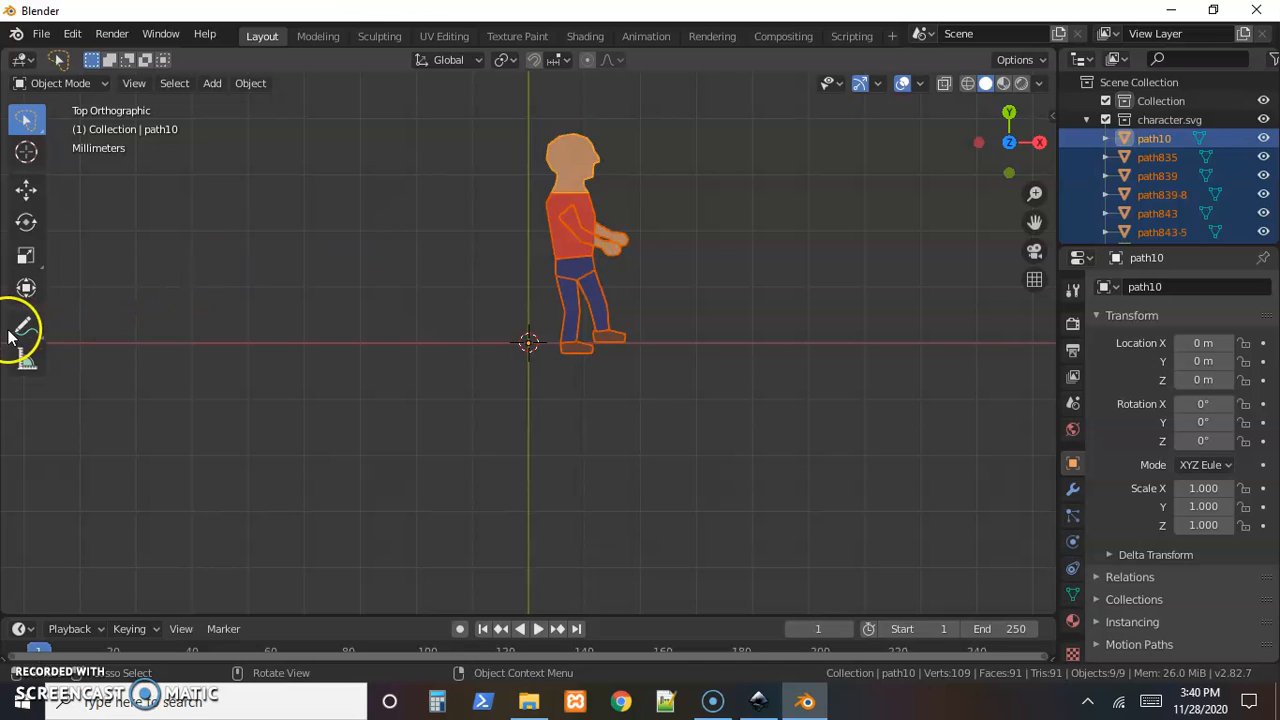
left_click(27, 360)
left_click_drag(571, 134, 579, 352)
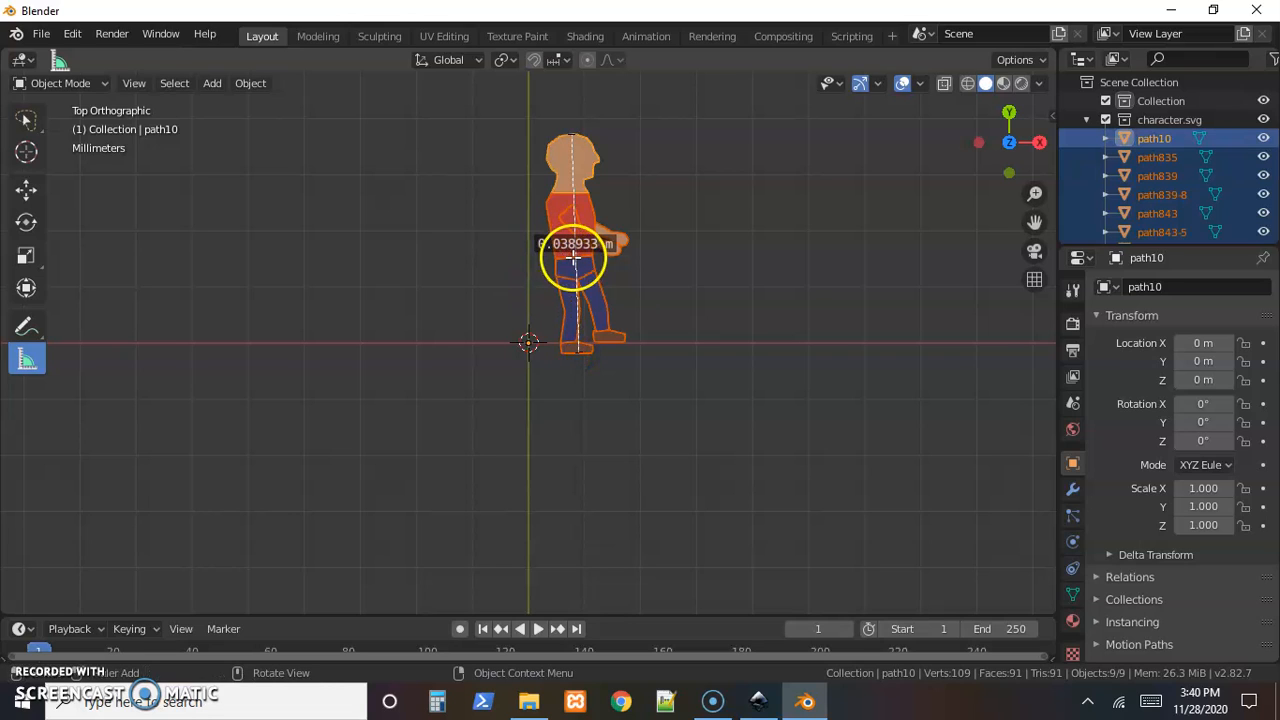
key("Delete")
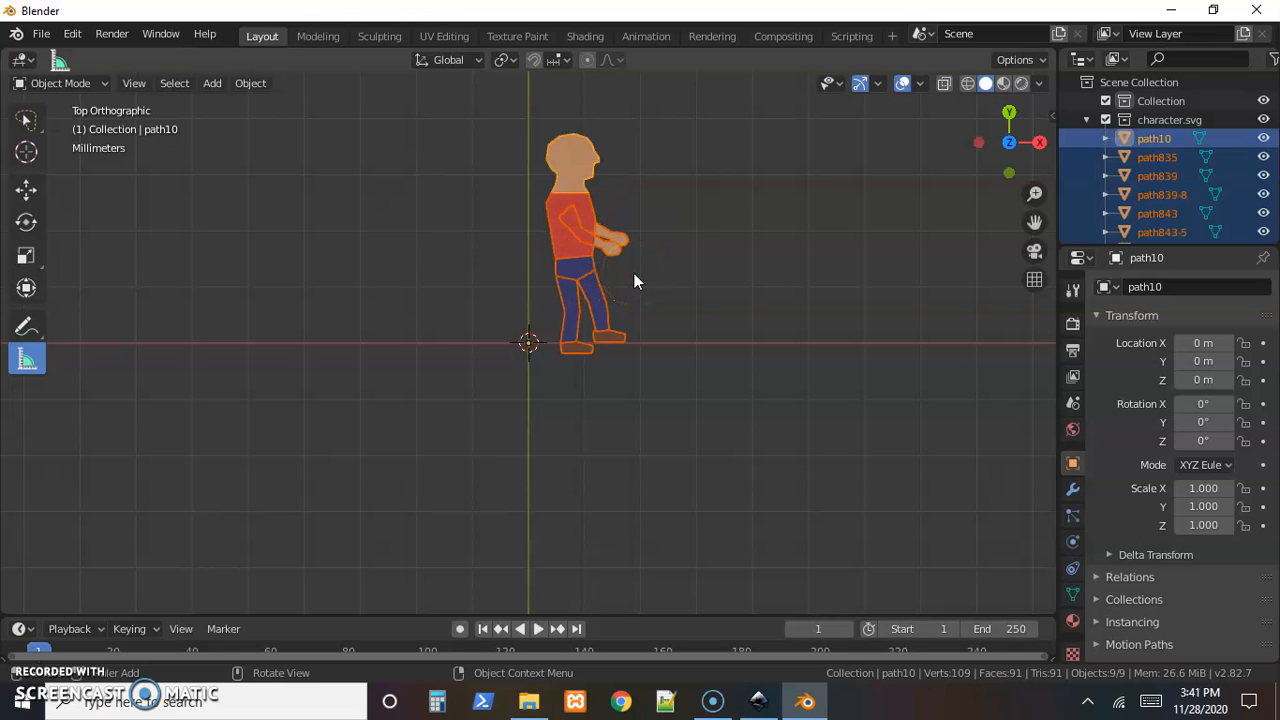
- Scale the whole character up uniformly in the top view to a scale of about 36.9 on all axes
mouse_move(631, 275)
middle_mouse_down()
mouse_move(591, 258)
mouse_move(626, 285)
middle_mouse_up()
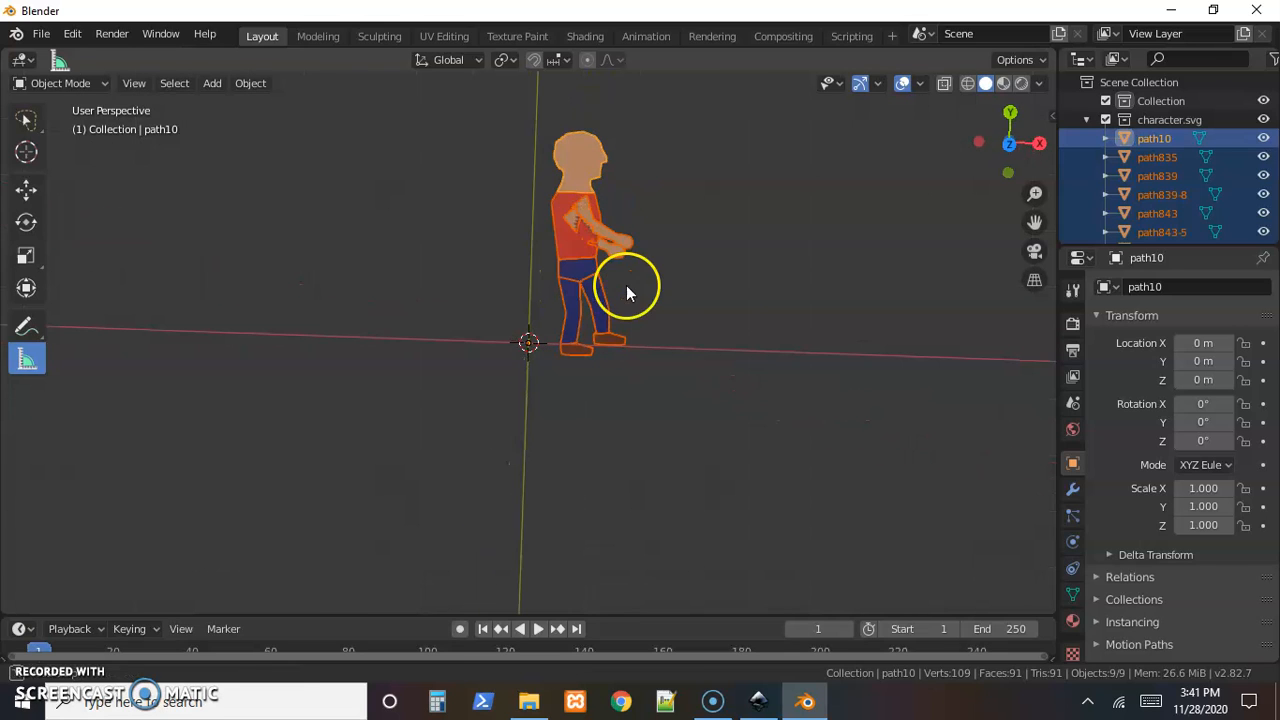
left_click(1011, 144)
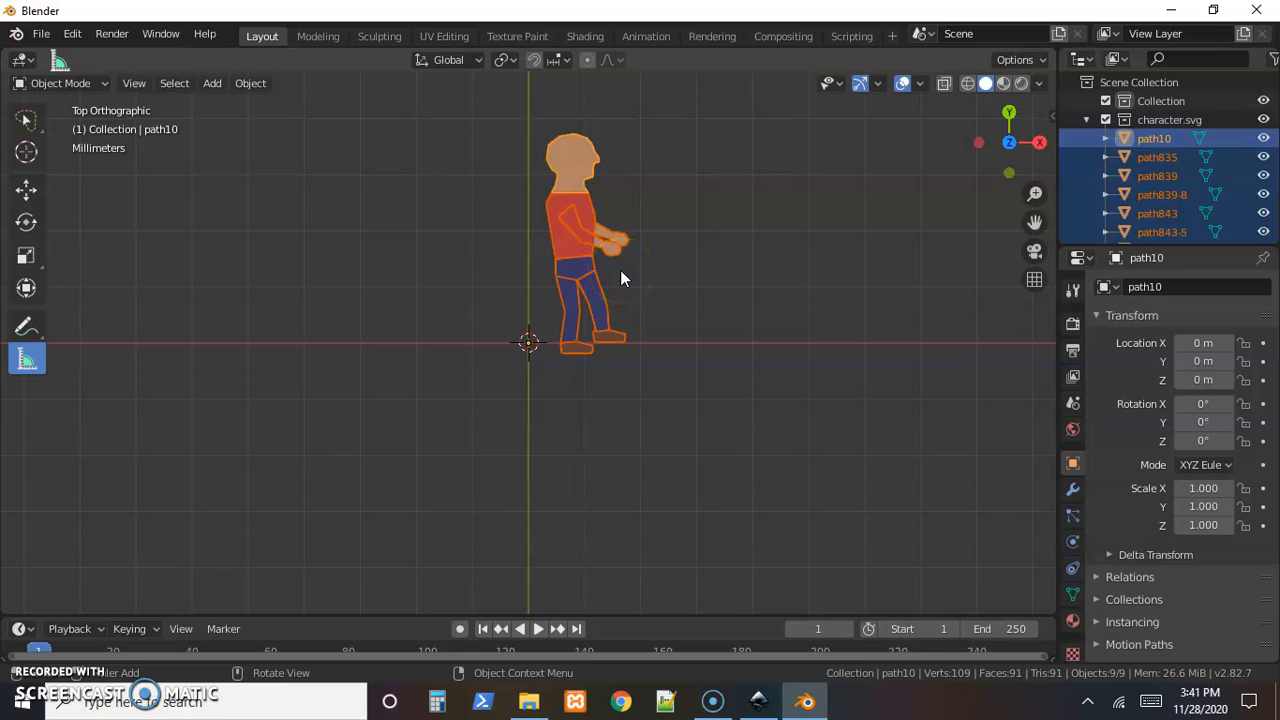
key("s")
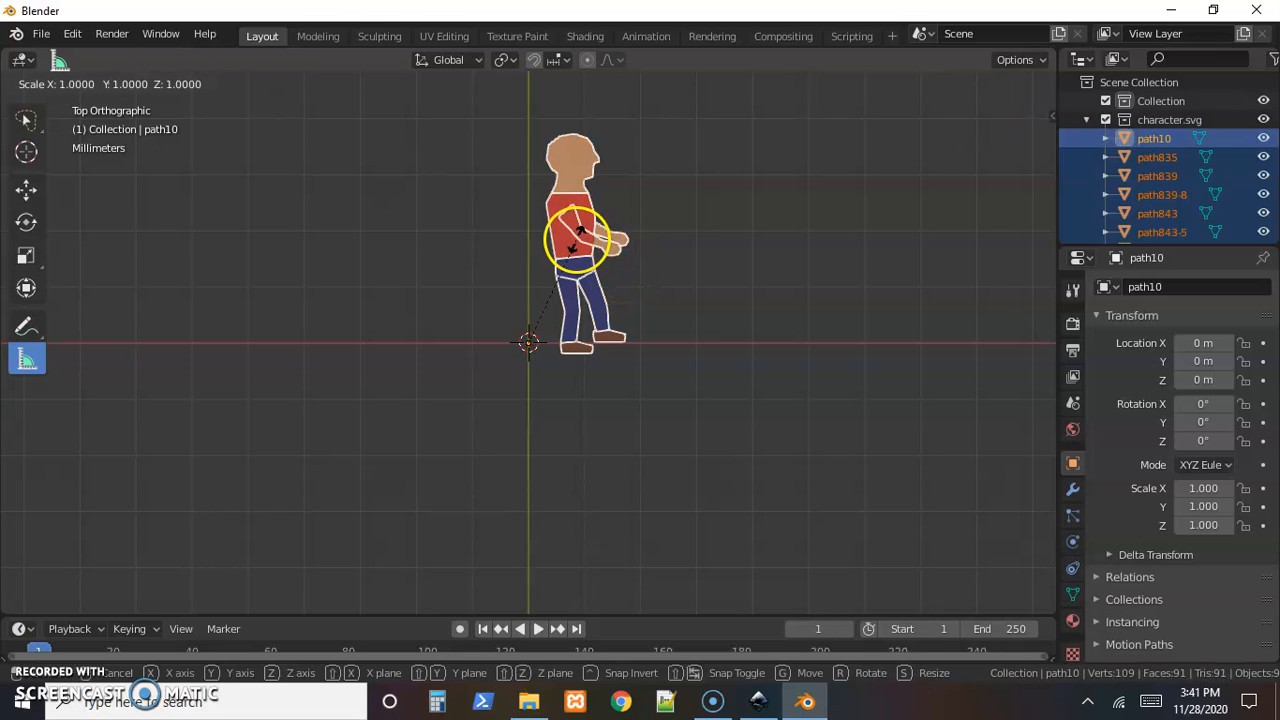
left_click(980, 91)
scroll(850, 210, "down", 6)
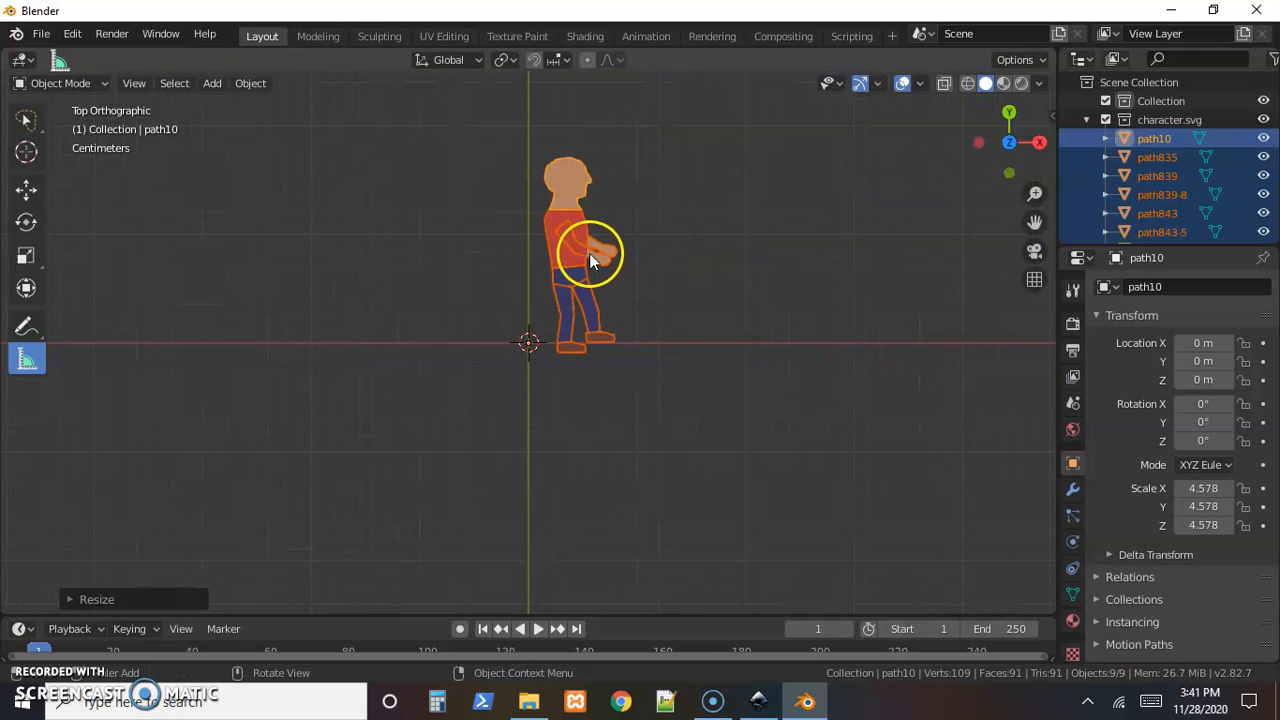
scroll(591, 245, "down", 6)
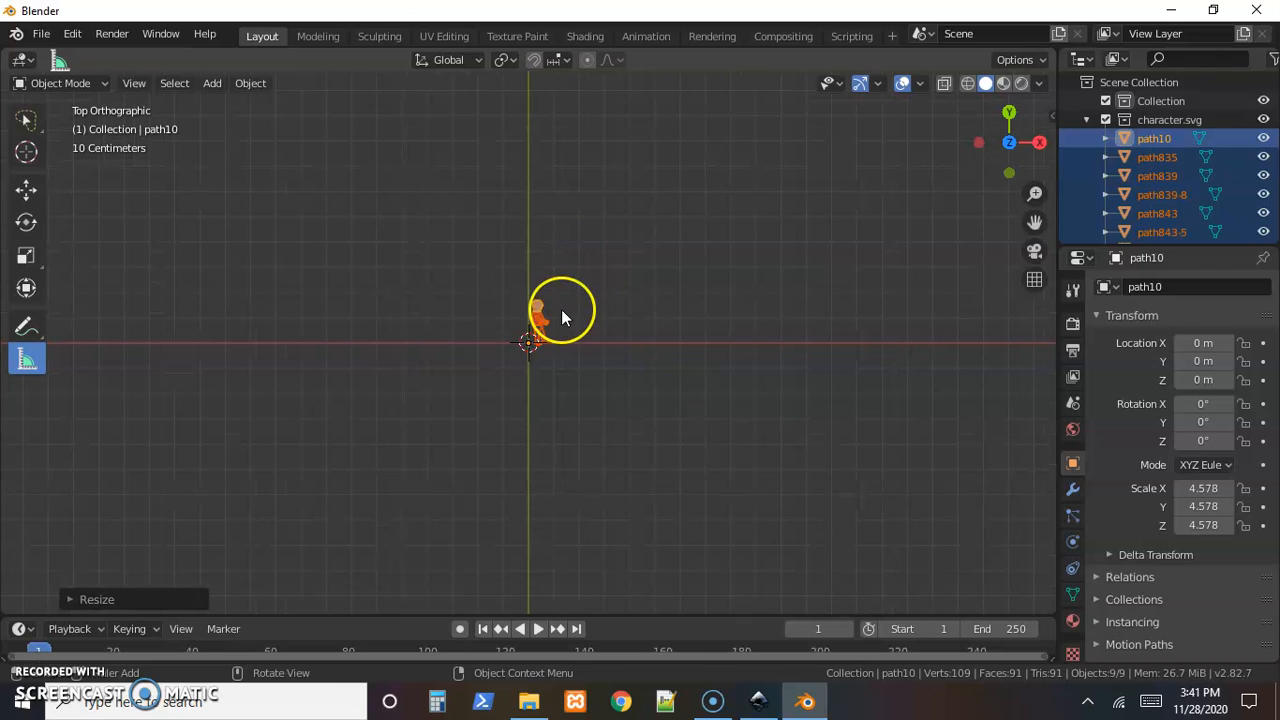
middle_click_drag(622, 300, 545, 309, "shift")
scroll(510, 307, "down", 4)
scroll(510, 313, "up", 5)
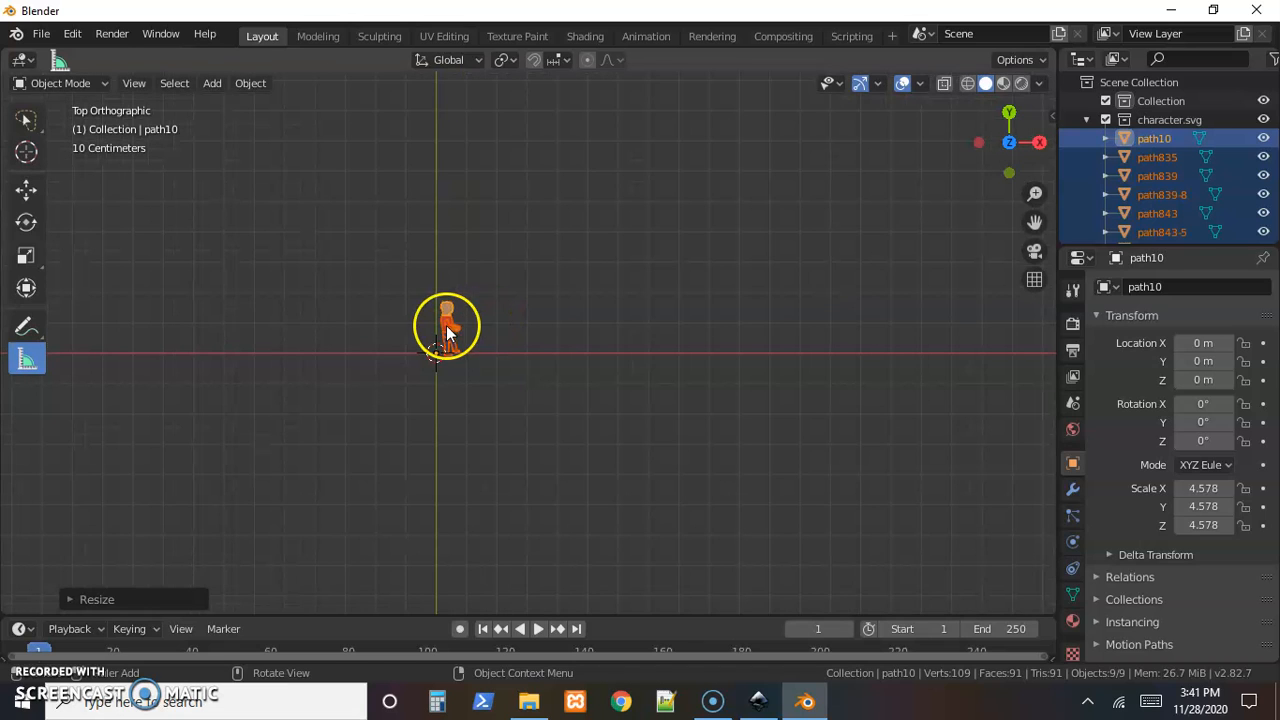
key("s")
left_click(653, 272)
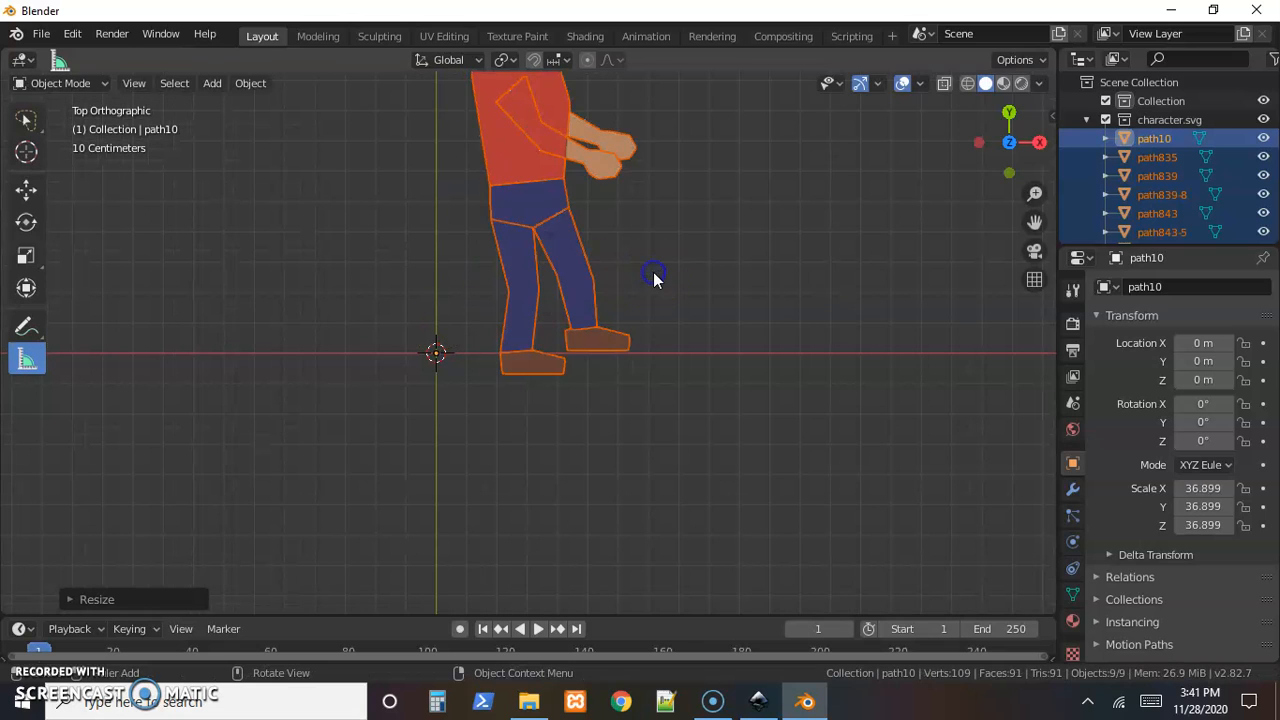
- Measure the enlarged character's height from head to shoe sole, delete the measurement and clear the selection
scroll(651, 272, "down", 3)
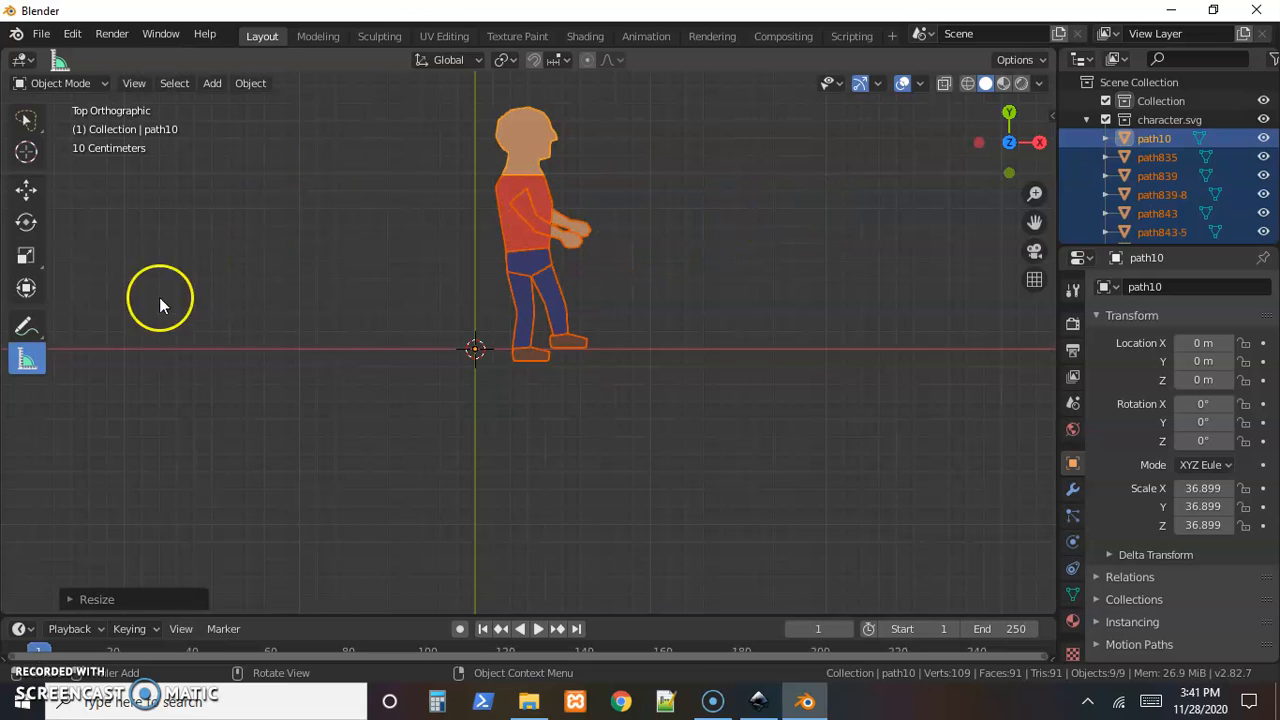
left_click_drag(521, 107, 526, 362)
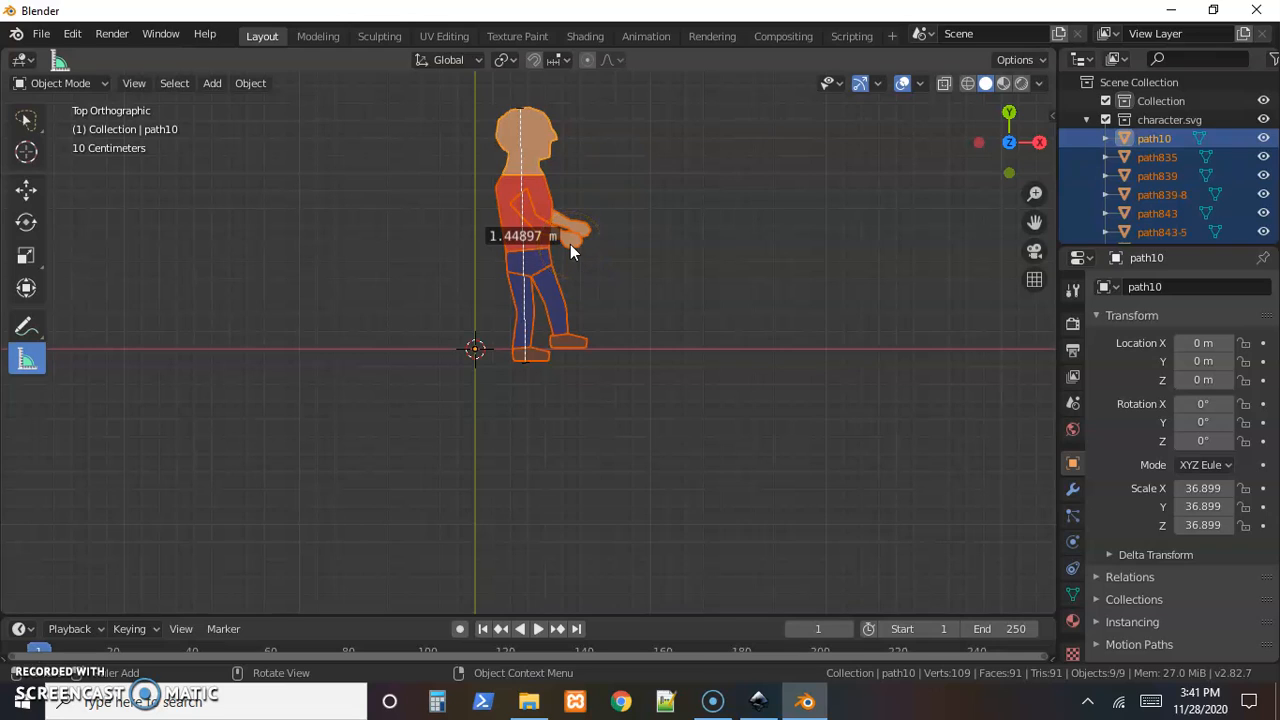
key("Delete")
left_click(630, 264)
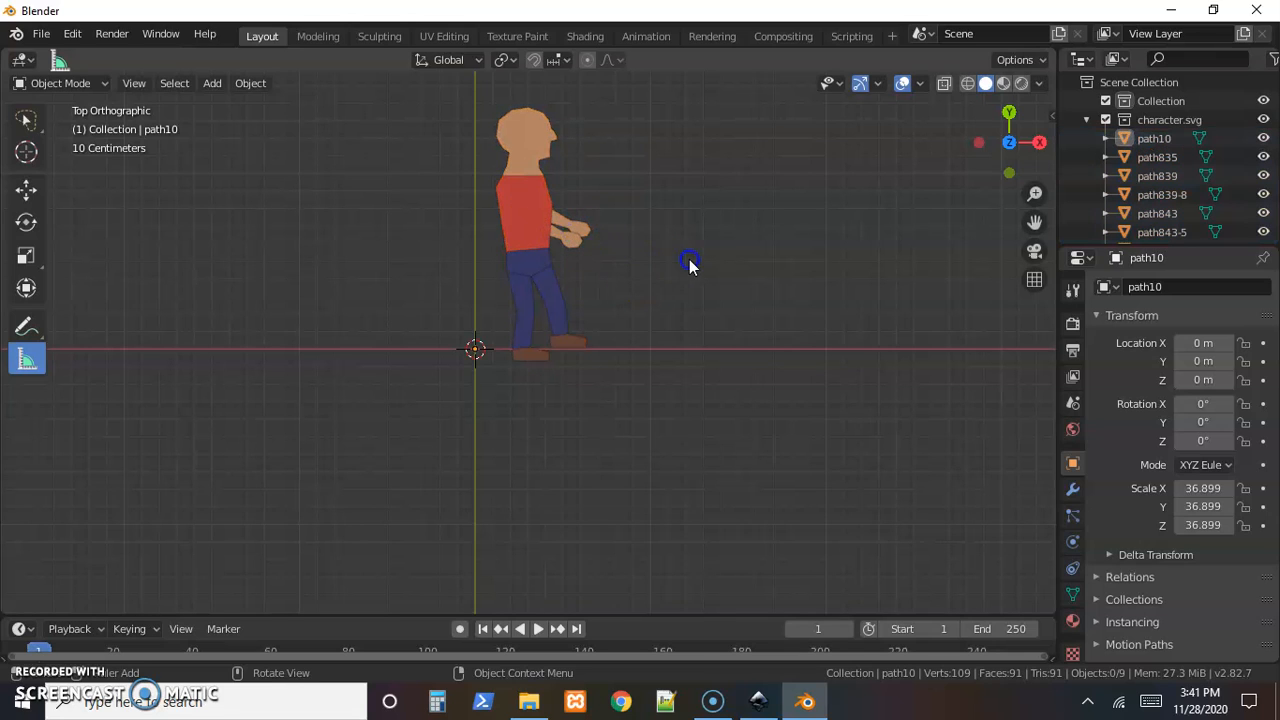
- Move the character's front arm above the shirt by setting its Z location to 0.1 m
left_click(1134, 145)
left_click(565, 243)
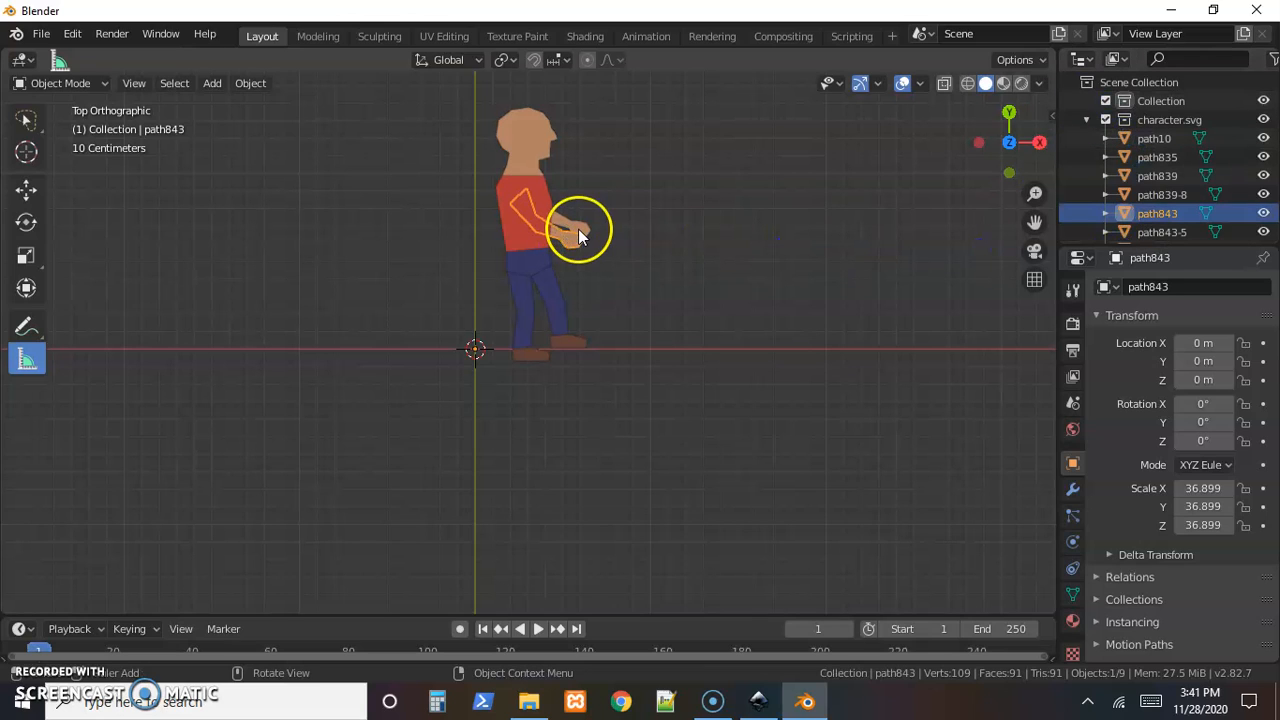
left_click(577, 229)
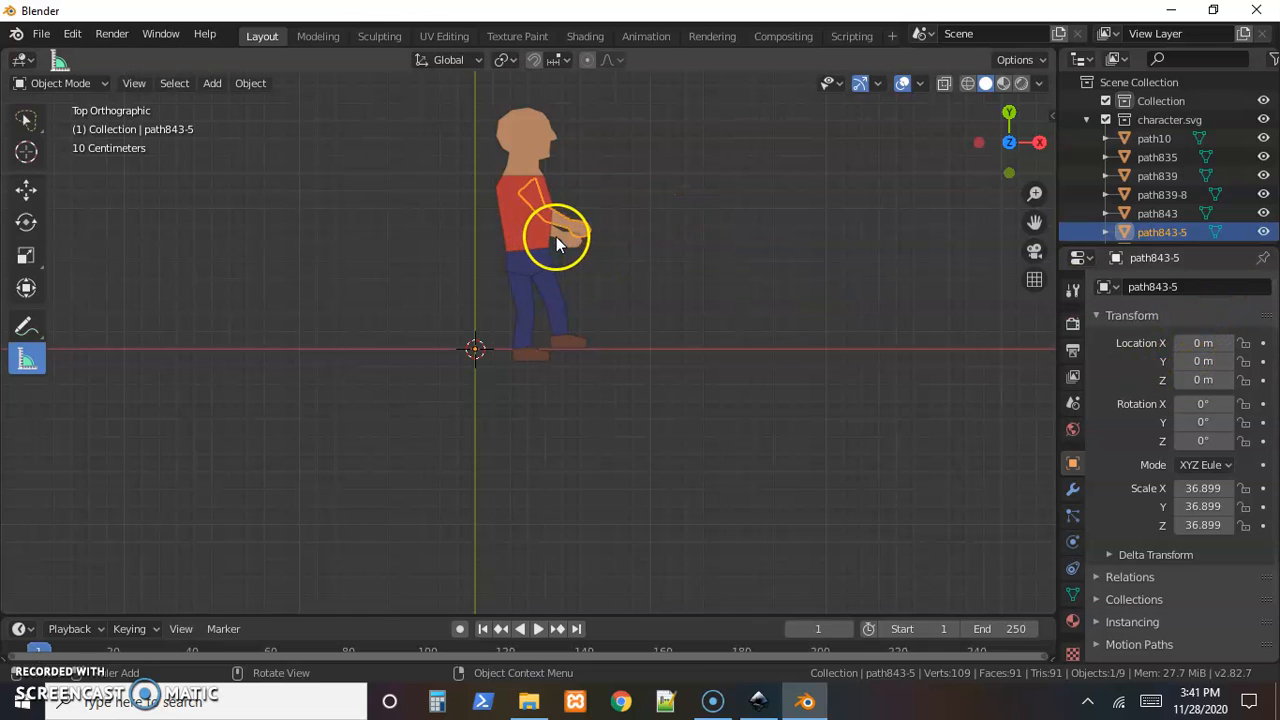
left_click(520, 226)
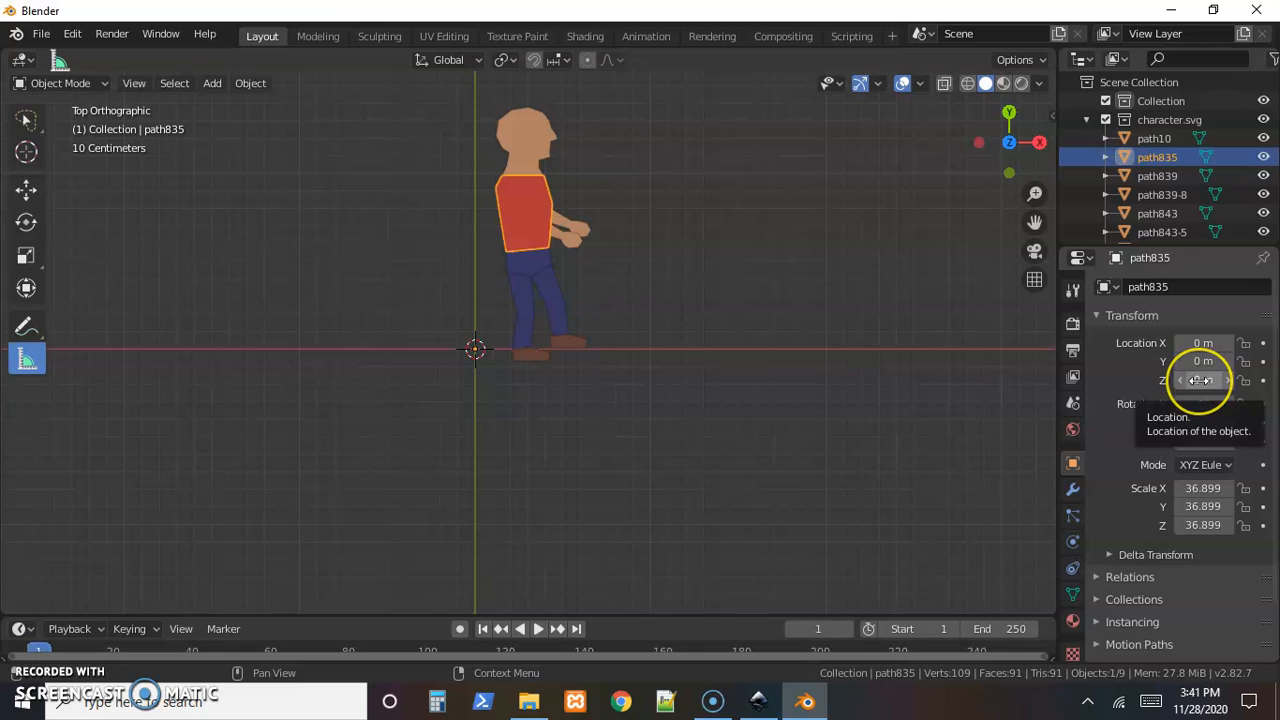
left_click(575, 237)
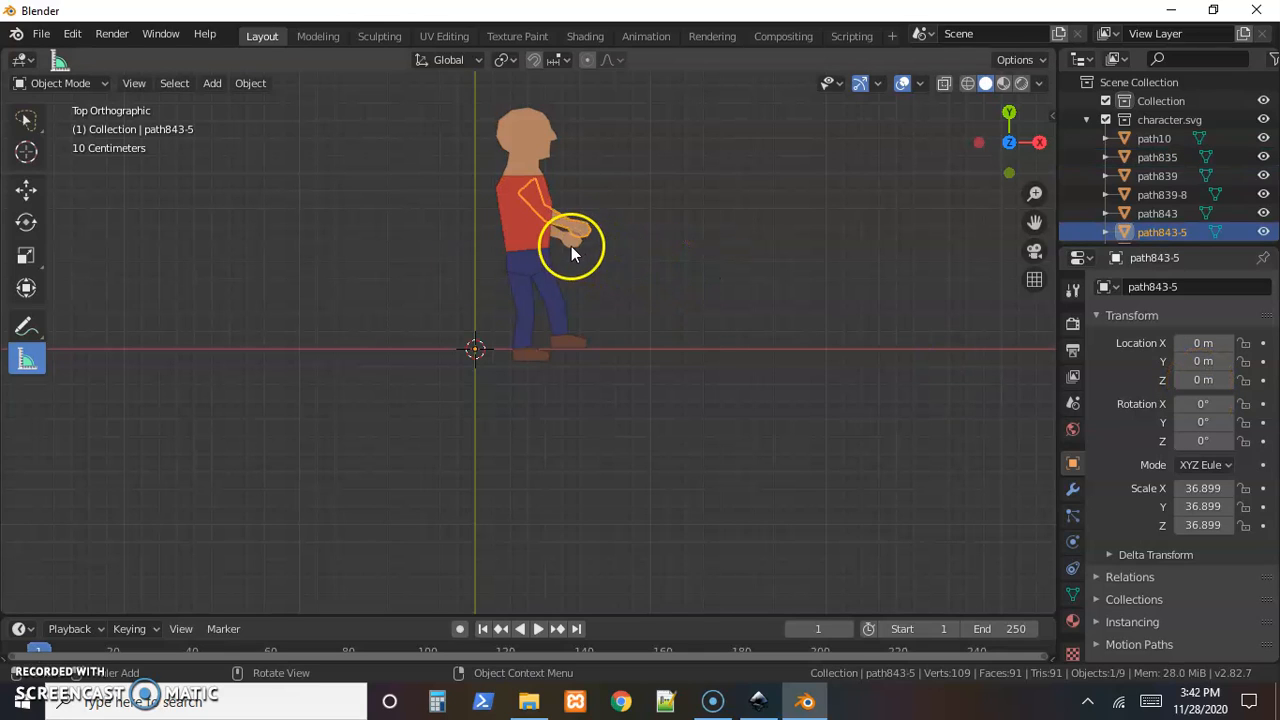
left_click(569, 245)
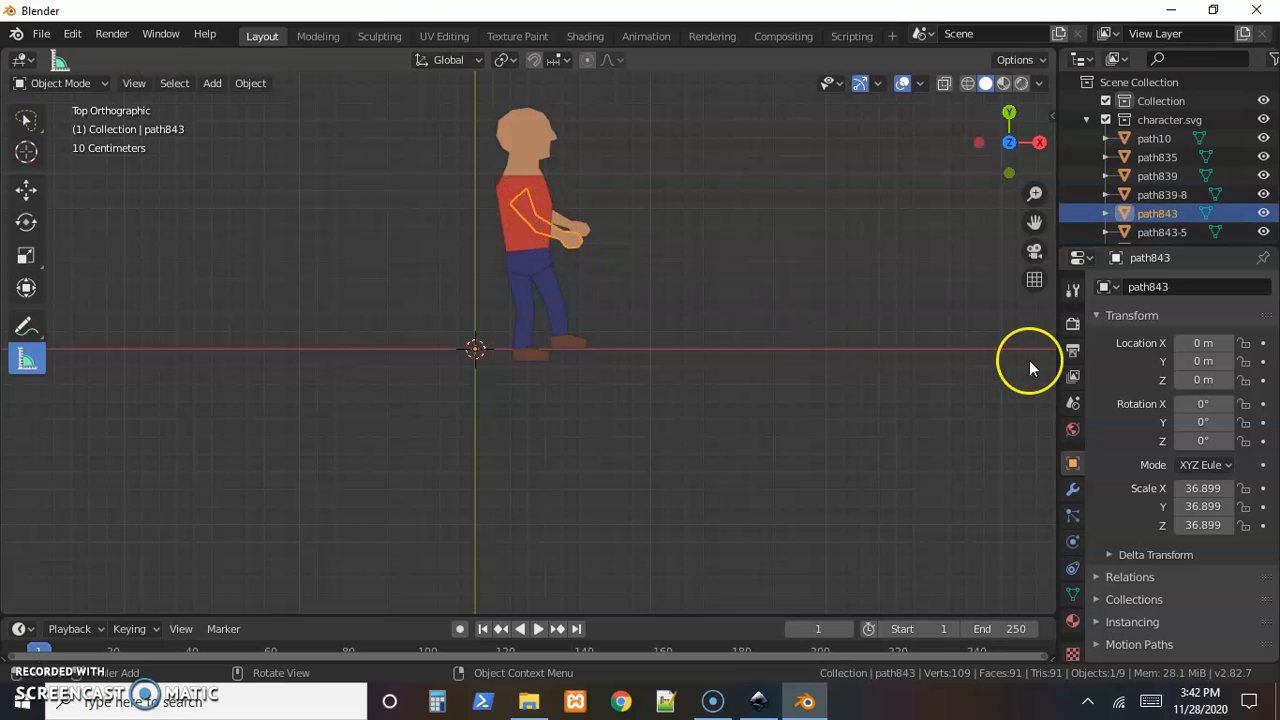
left_click_drag(1200, 381, 1217, 413)
type(".1")
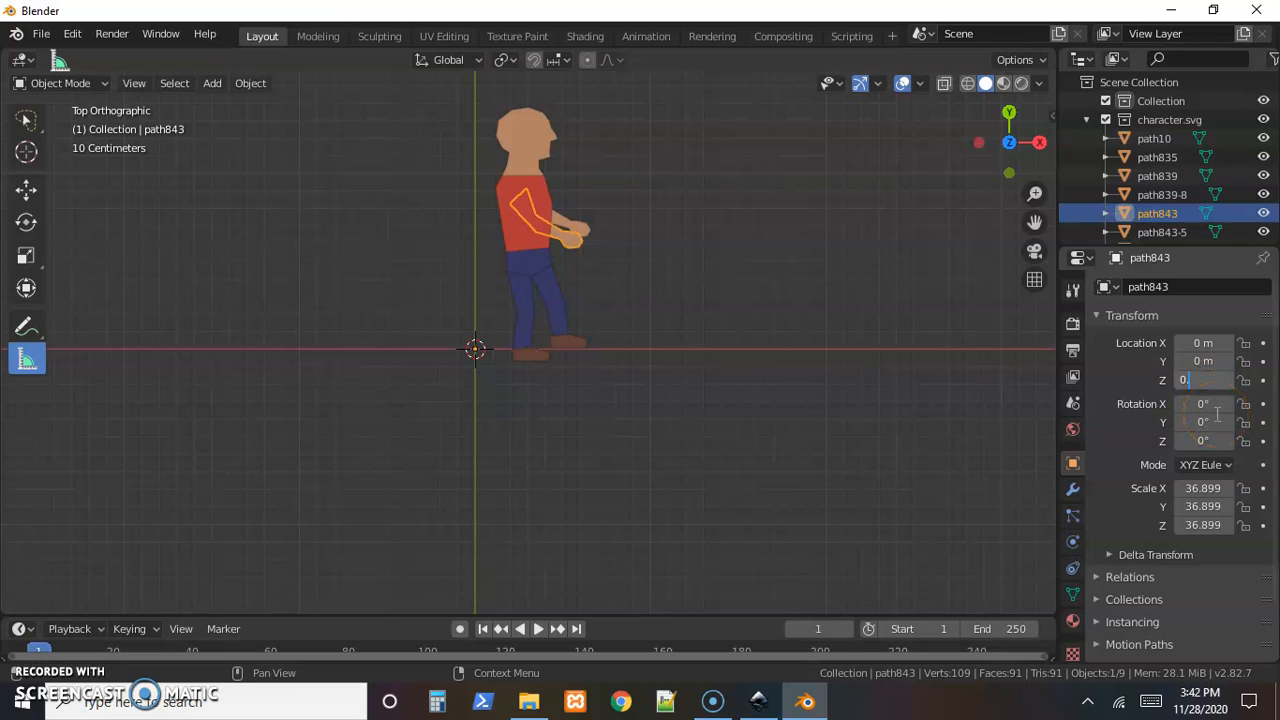
key("Return")
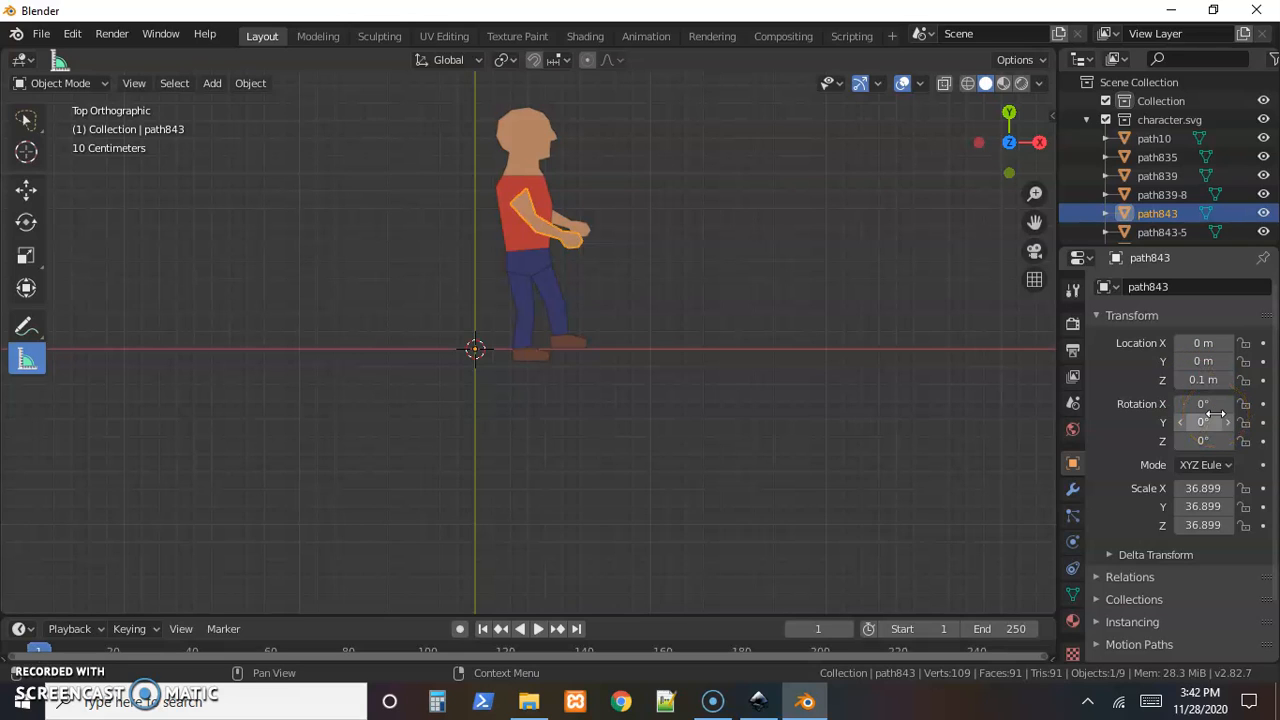
- Move the rear arm behind the shirt by setting its Z location to -0.1 m, and clear the selection
left_click(567, 220)
left_click(1203, 380)
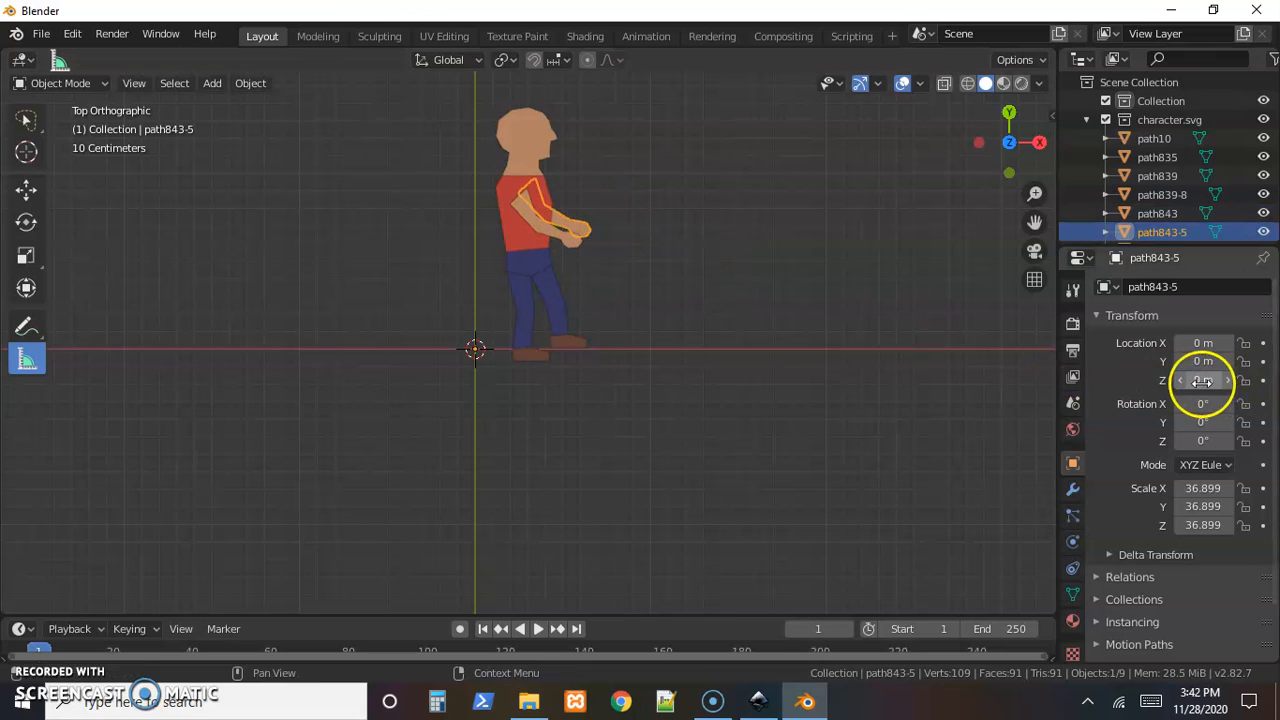
key("BackSpace")
type("0.1")
key("Return")
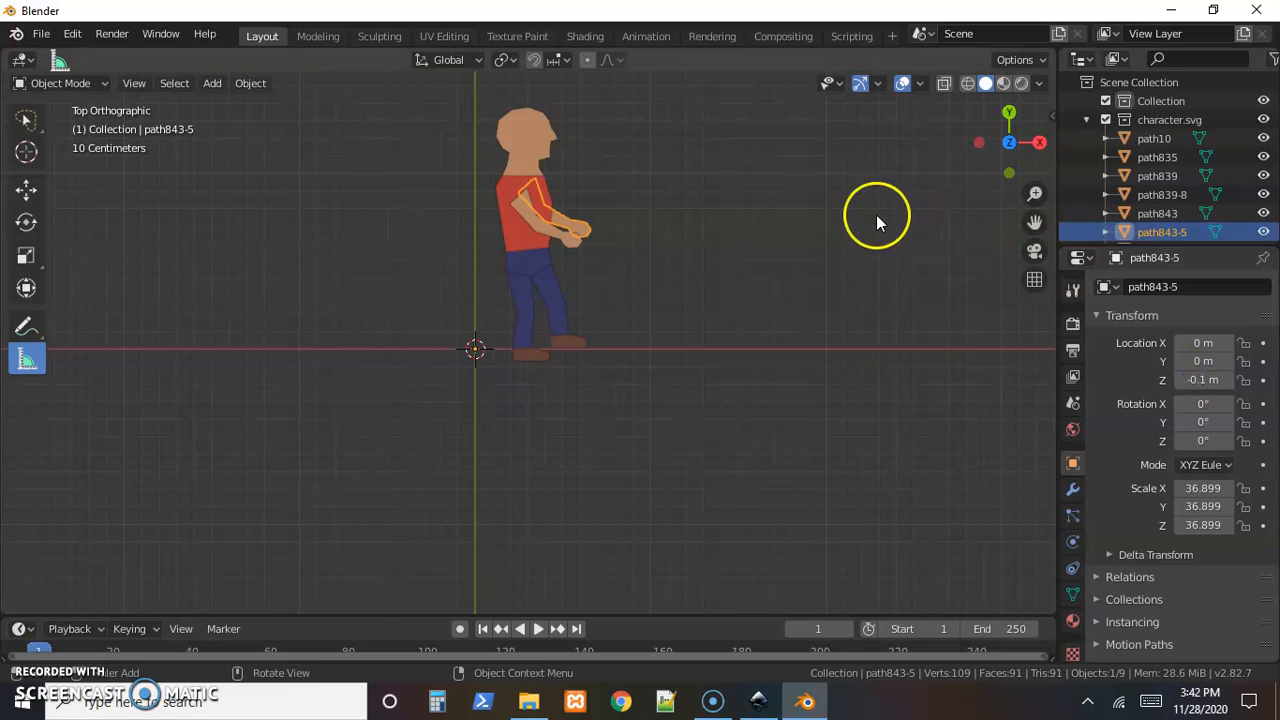
left_click(662, 277)
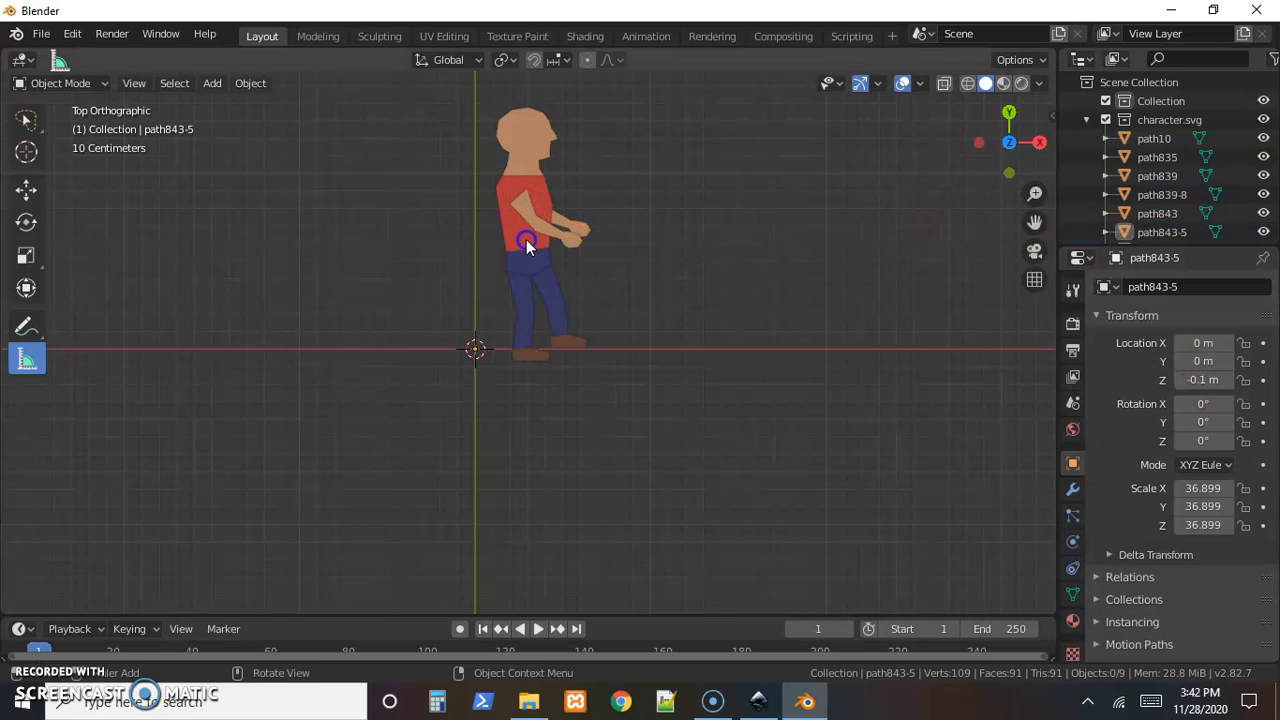
- Select all body parts with the head as the active object and join them into a single mesh object
left_click(537, 155)
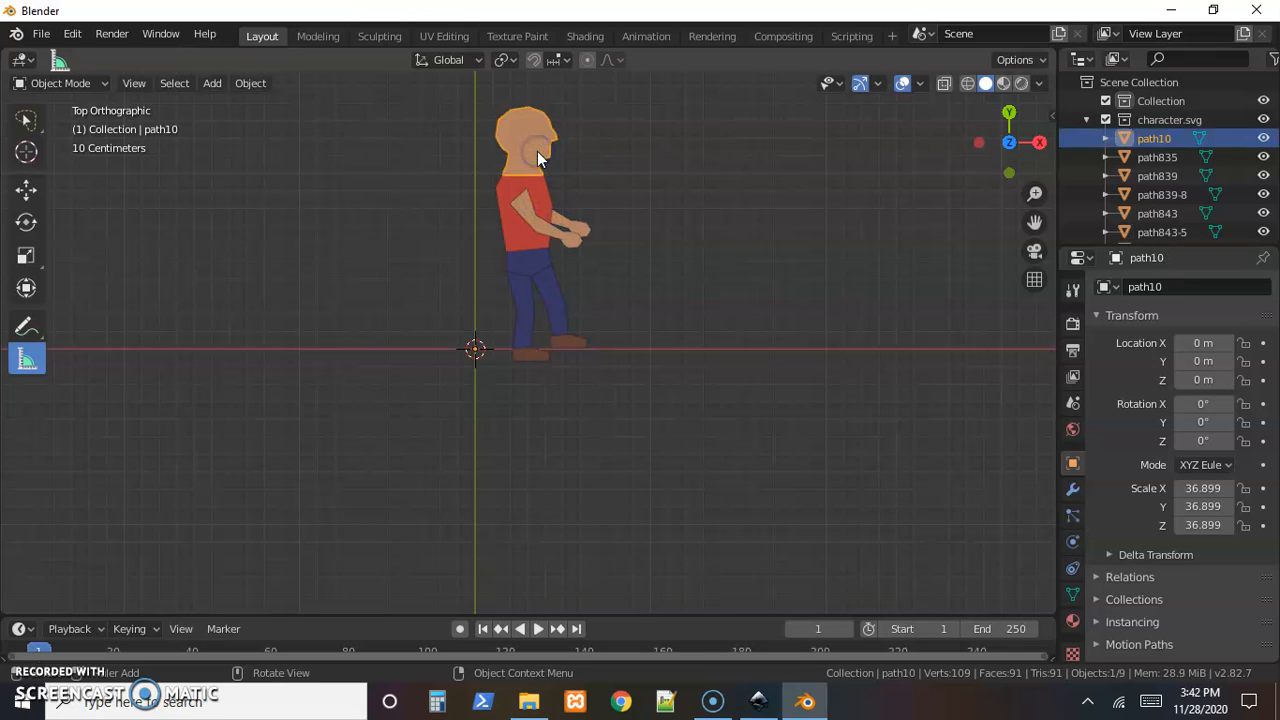
left_click(653, 184)
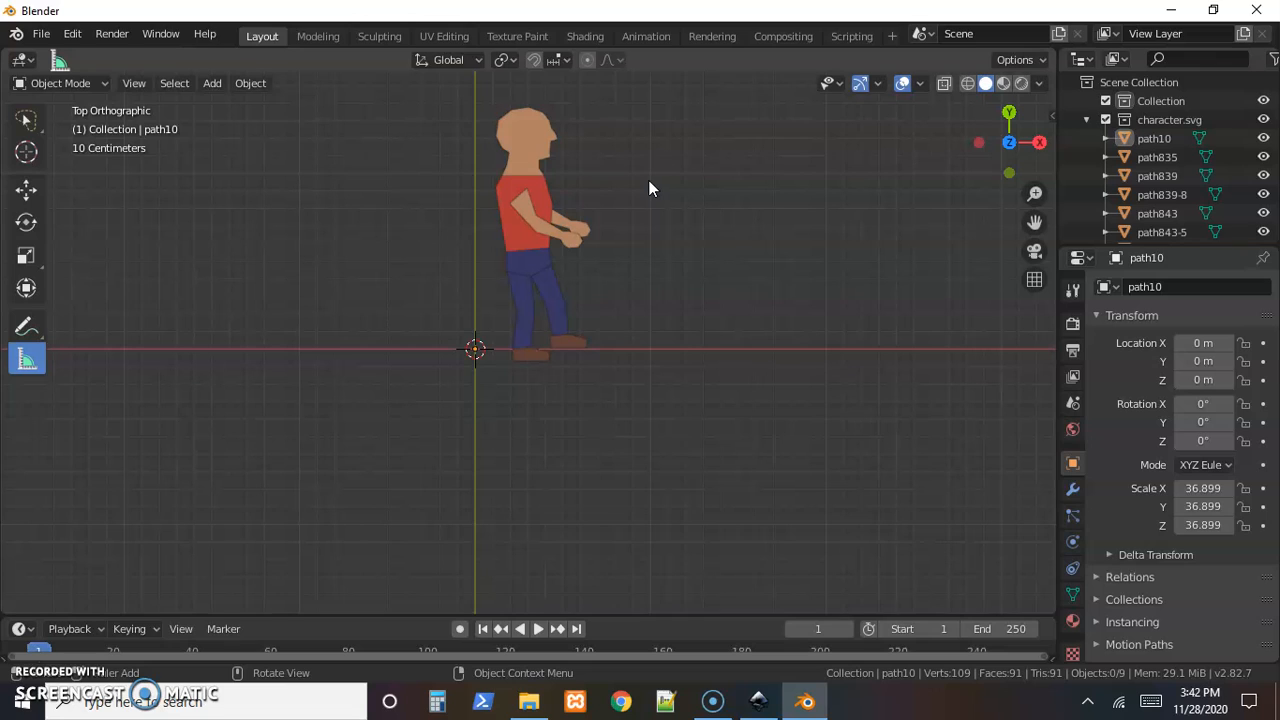
key("a")
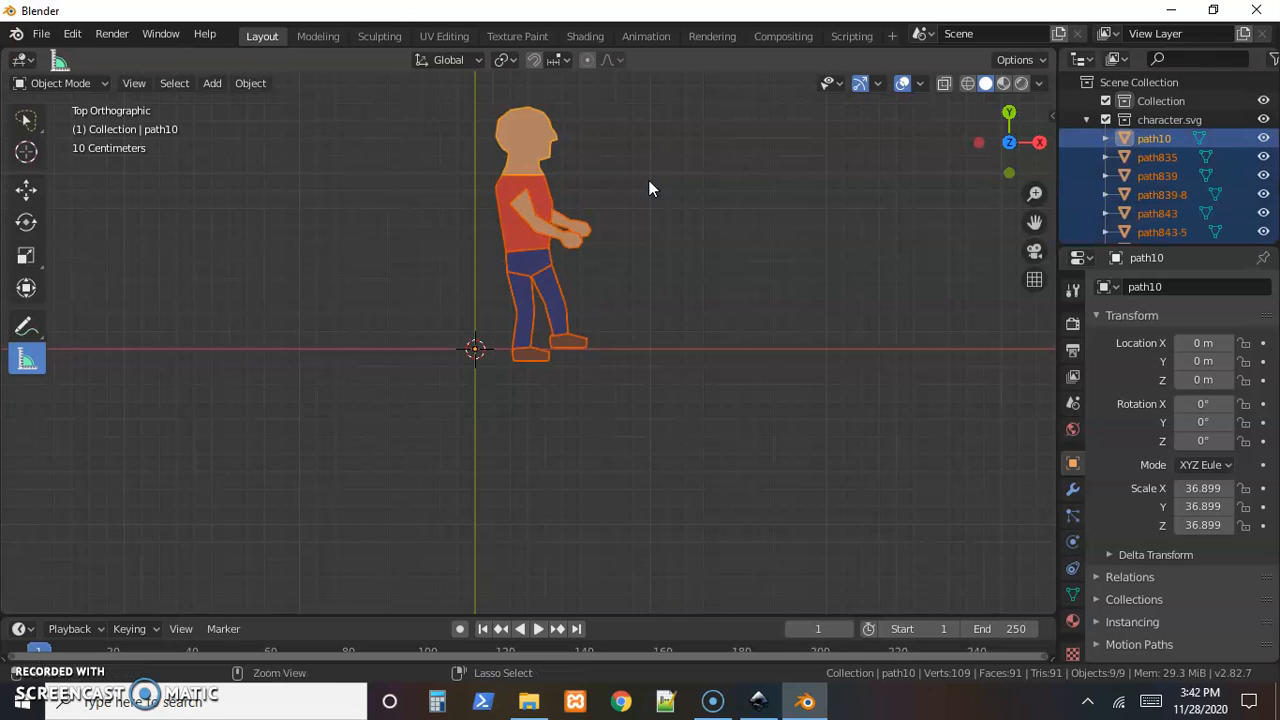
key("ctrl+j")
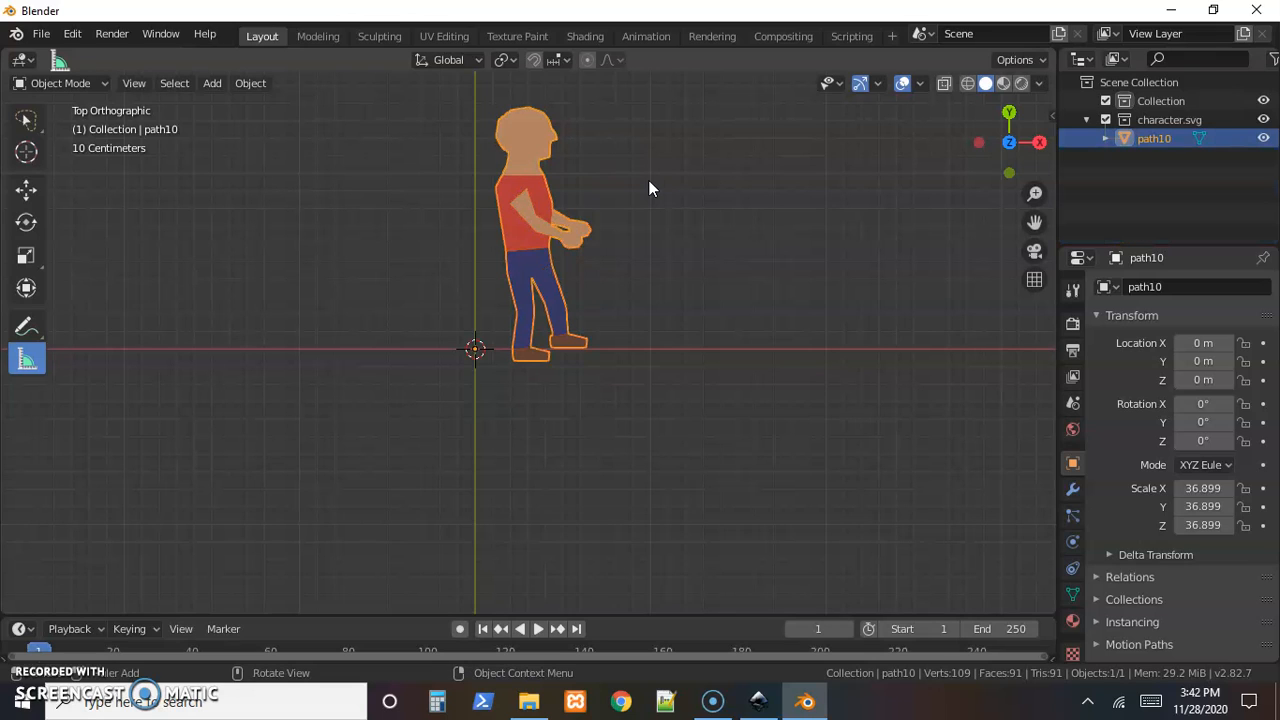
left_click(610, 291)
- Rename the joined mesh object as character
left_click(528, 166)
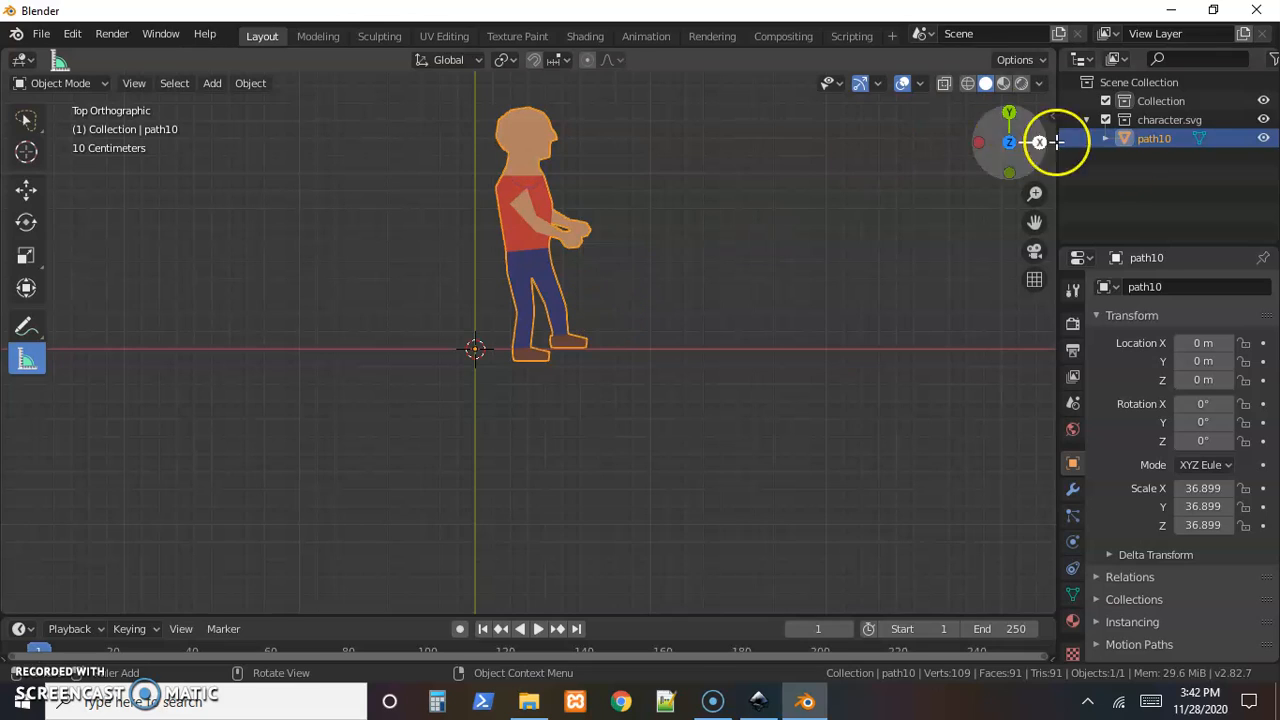
double_click(1148, 140)
type("character")
key("Return")
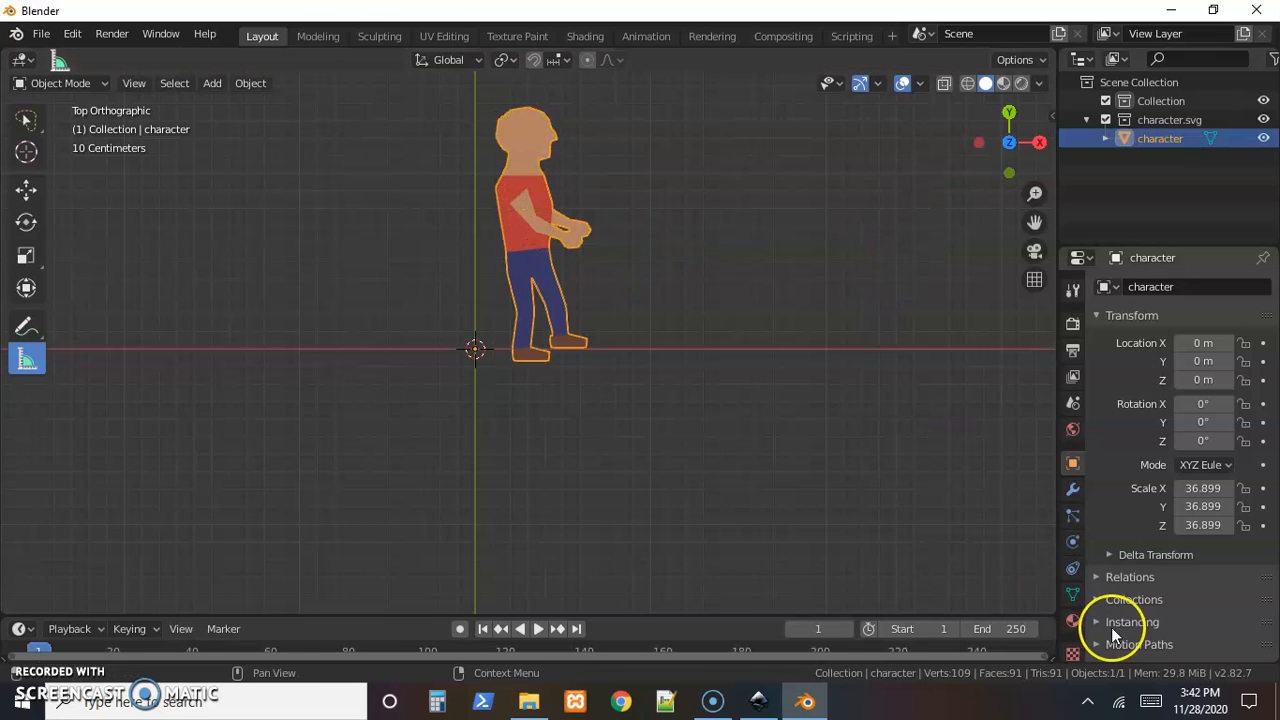
- Show the character's material slots, and inspect its mesh in Edit Mode before returning to Object Mode
left_click(1072, 621)
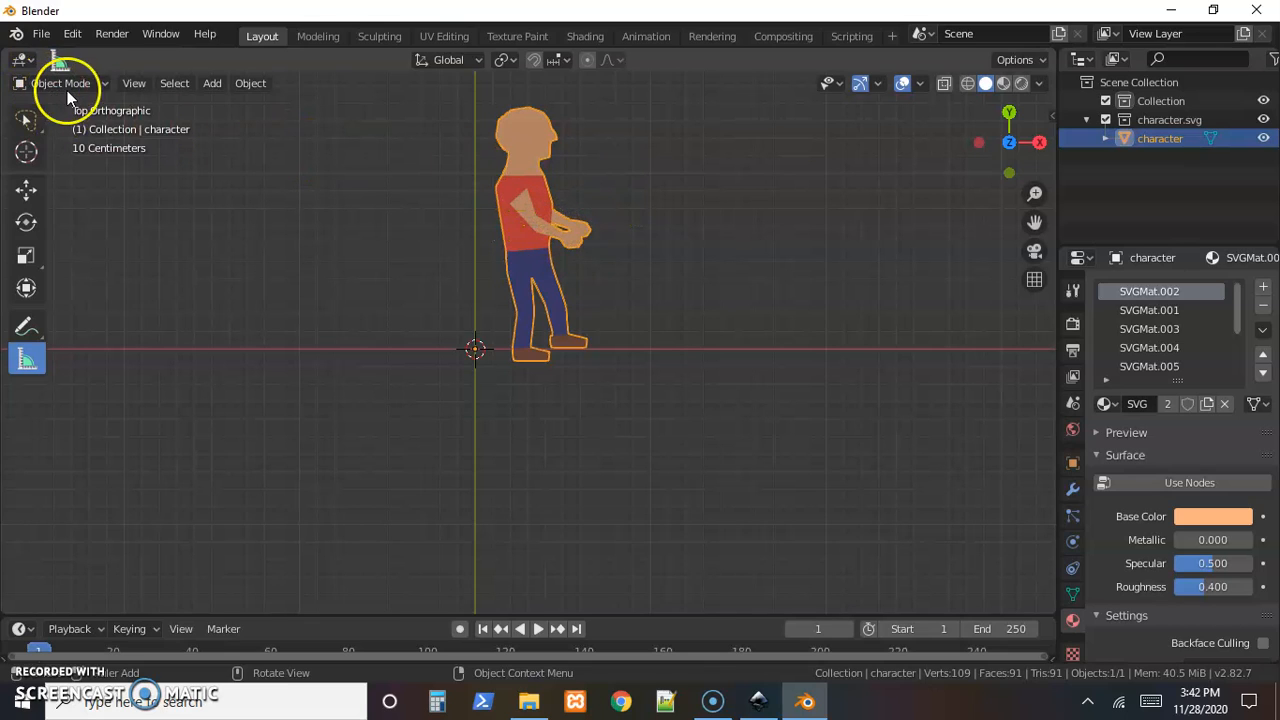
left_click(169, 138)
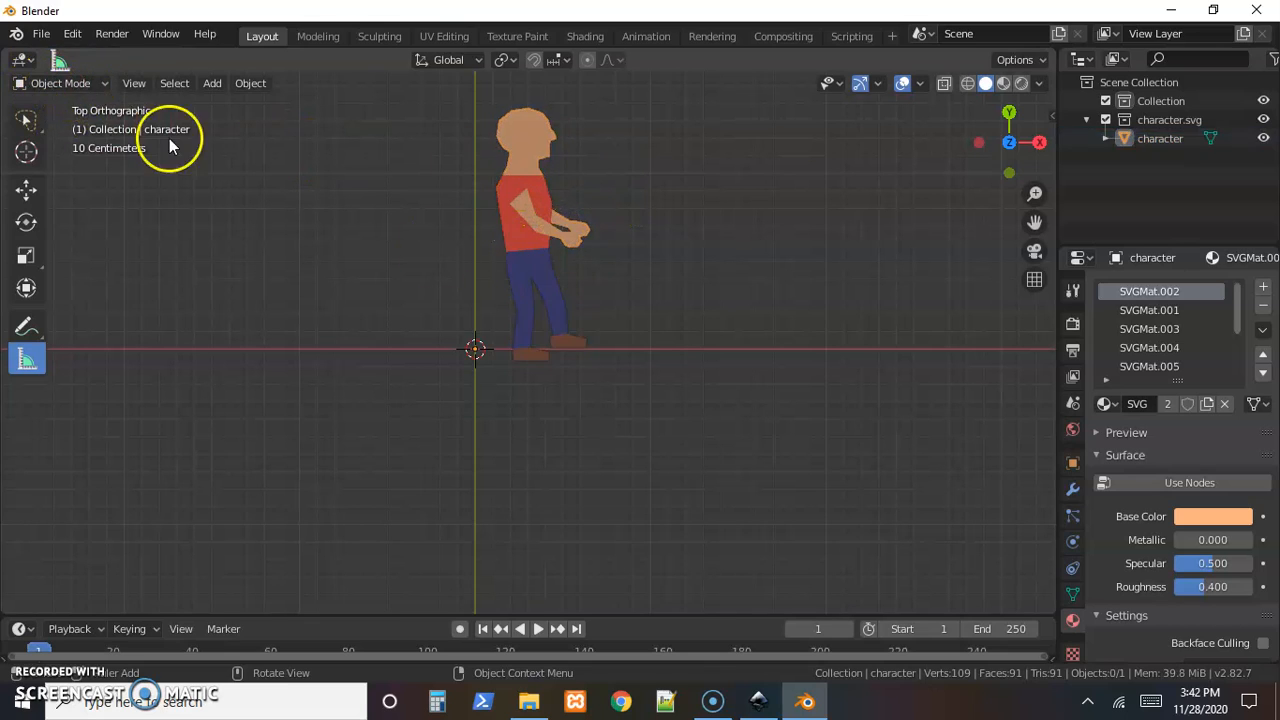
left_click(91, 84)
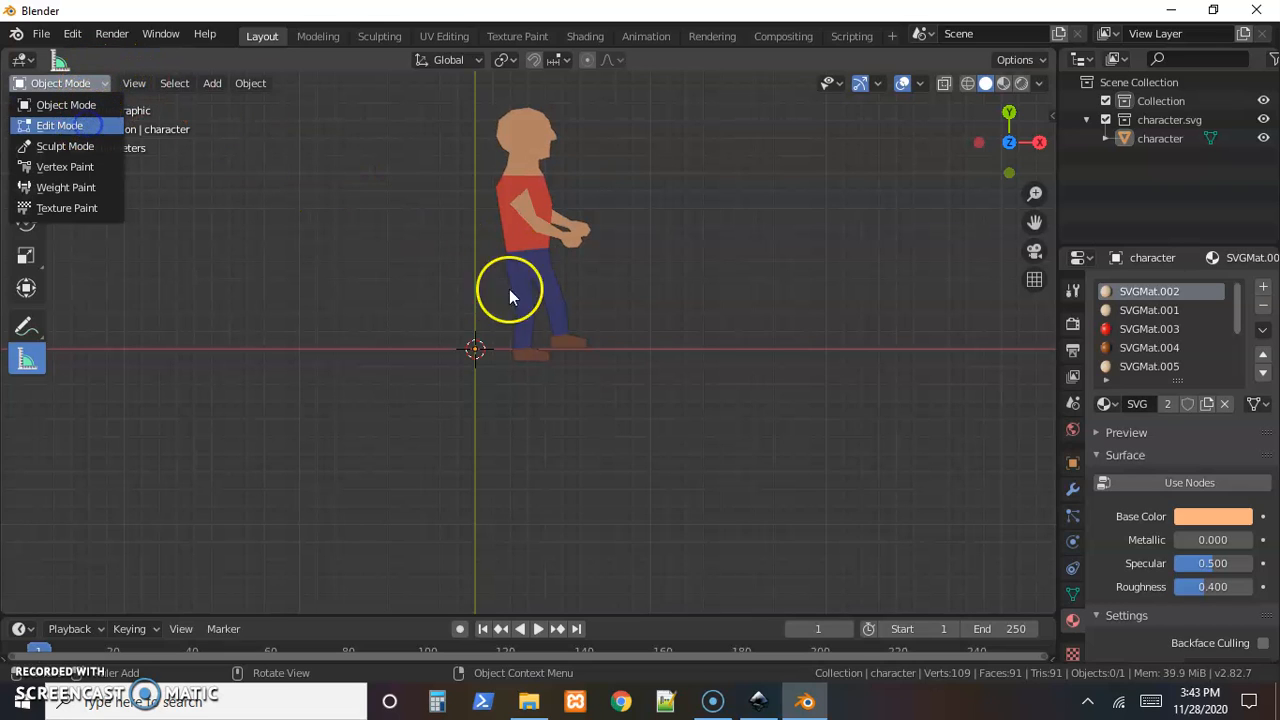
left_click(90, 125)
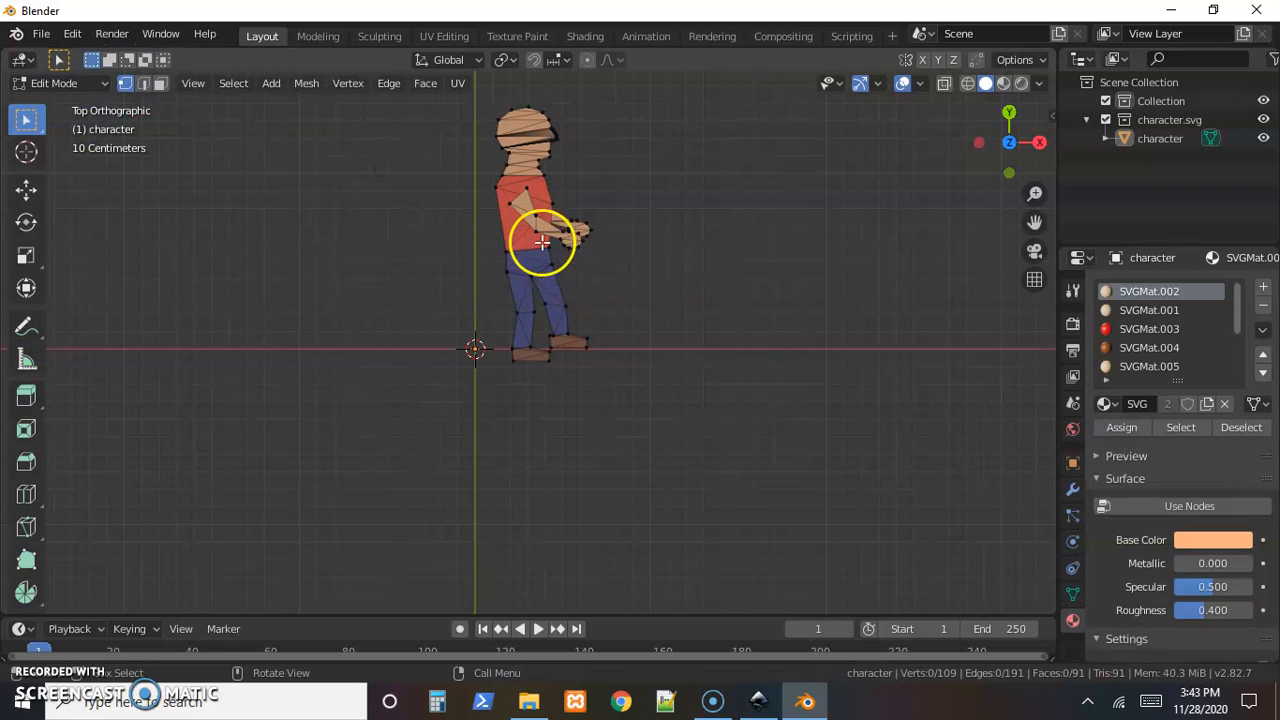
left_click(99, 85)
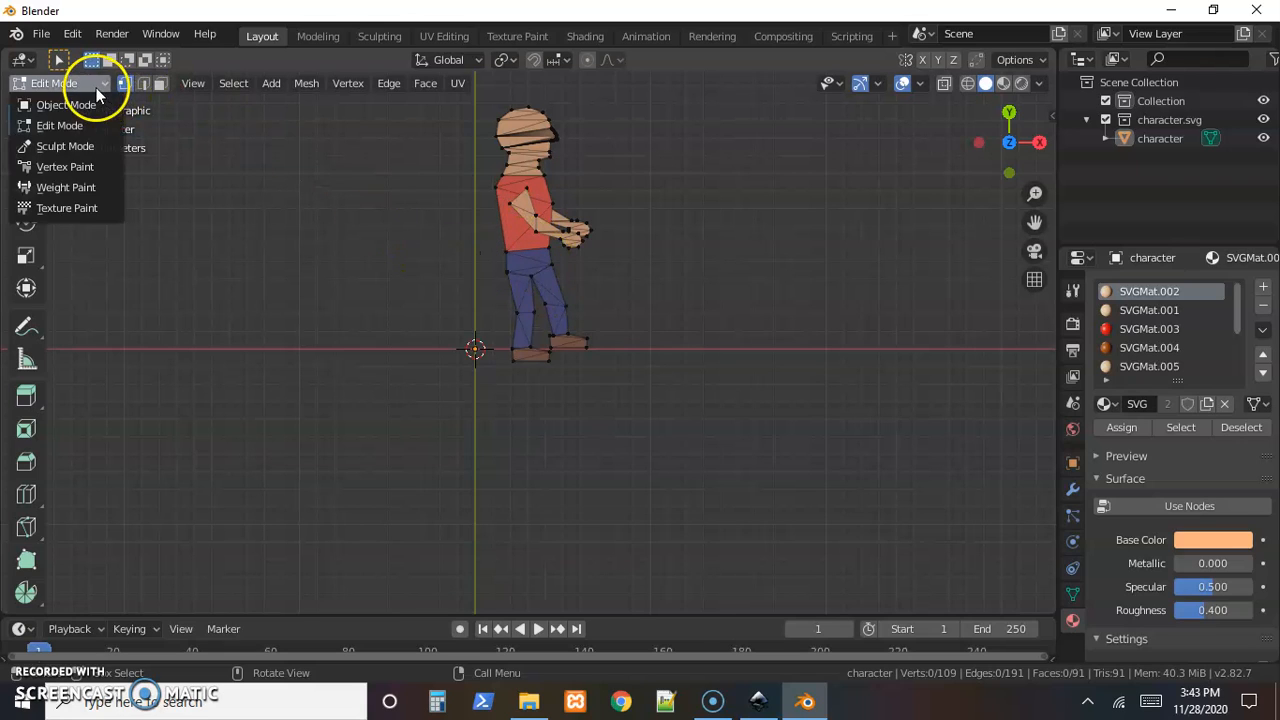
left_click(96, 105)
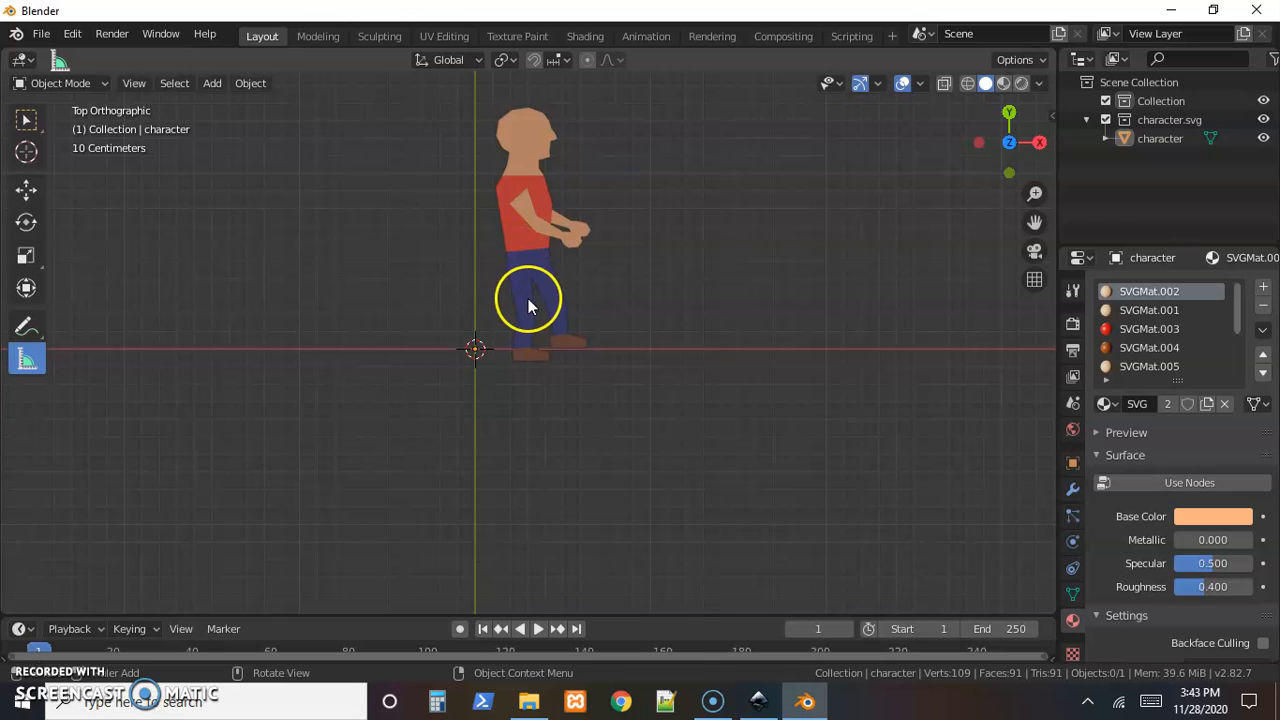
- Switch to Inkscape to review the original drawing, and return to Blender to select the character
left_click(757, 700)
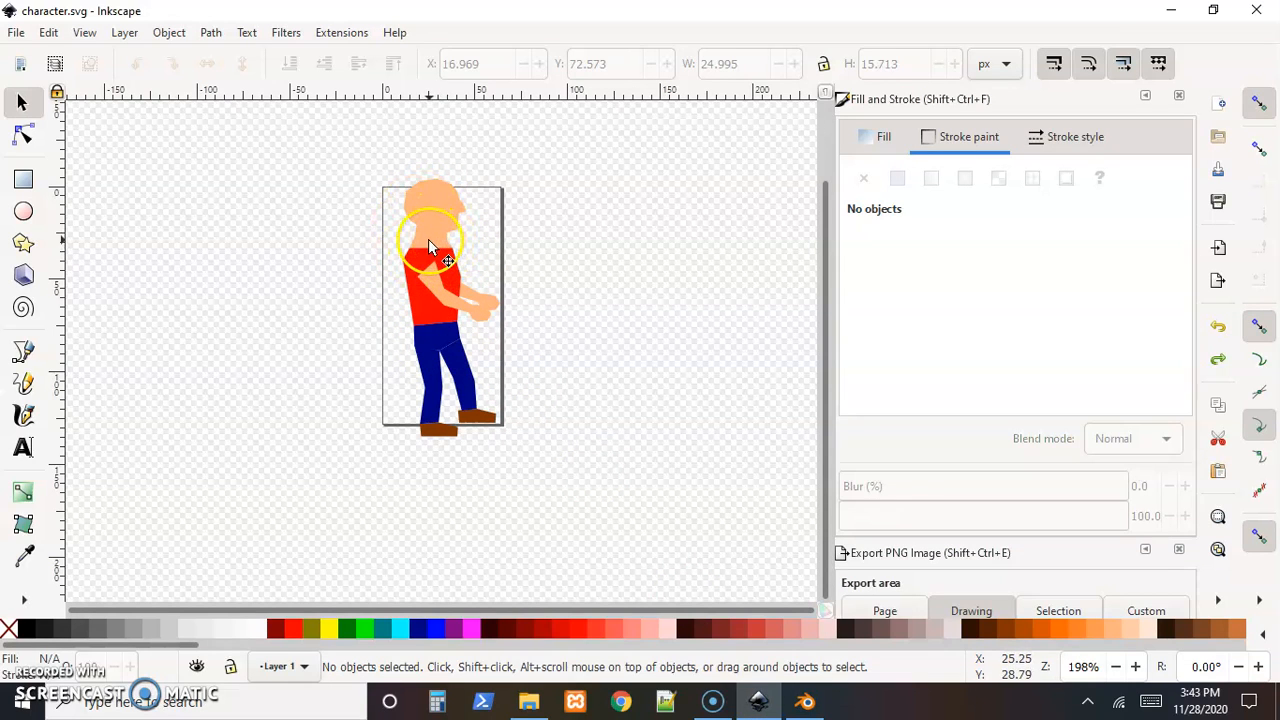
left_click(805, 701)
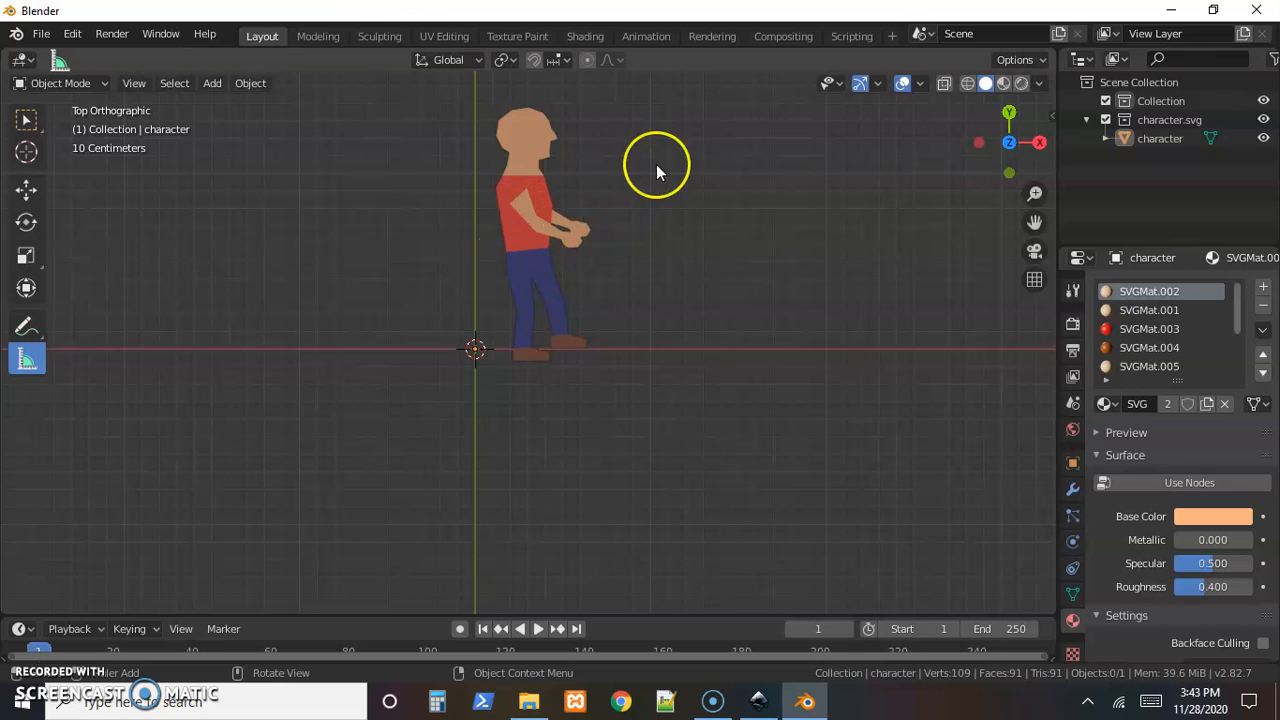
left_click(555, 240)
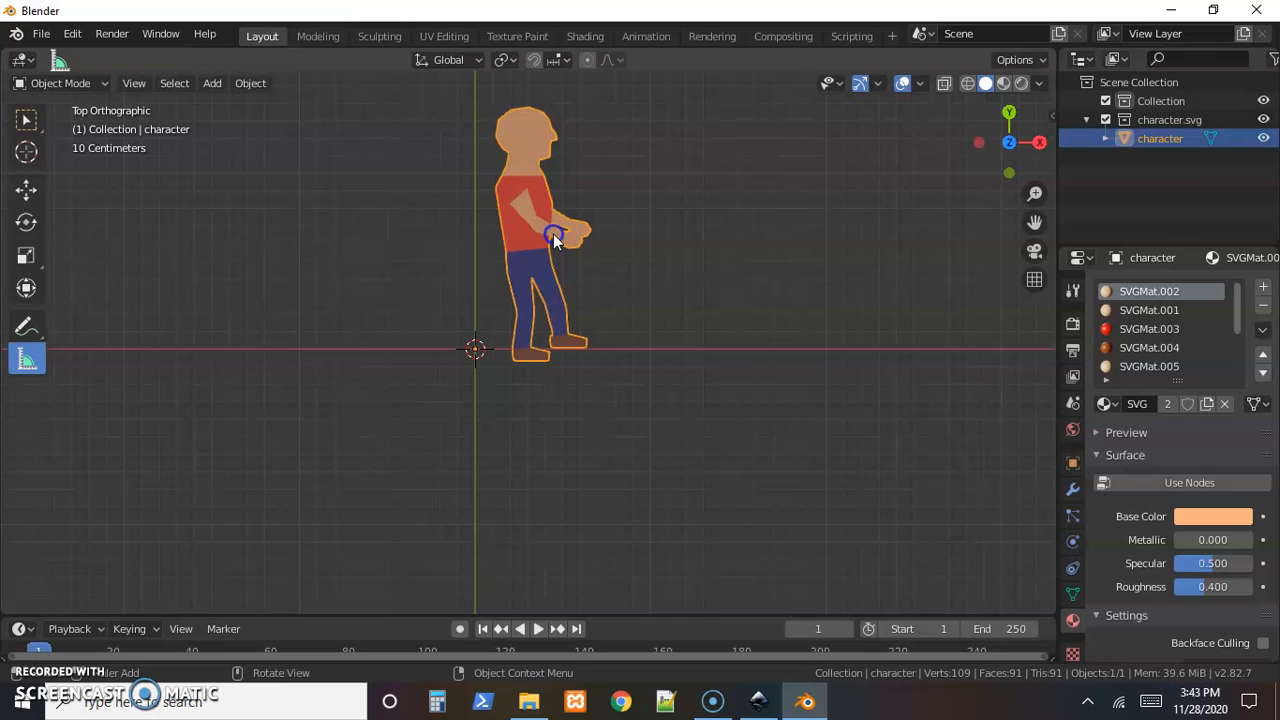
left_click(563, 308)
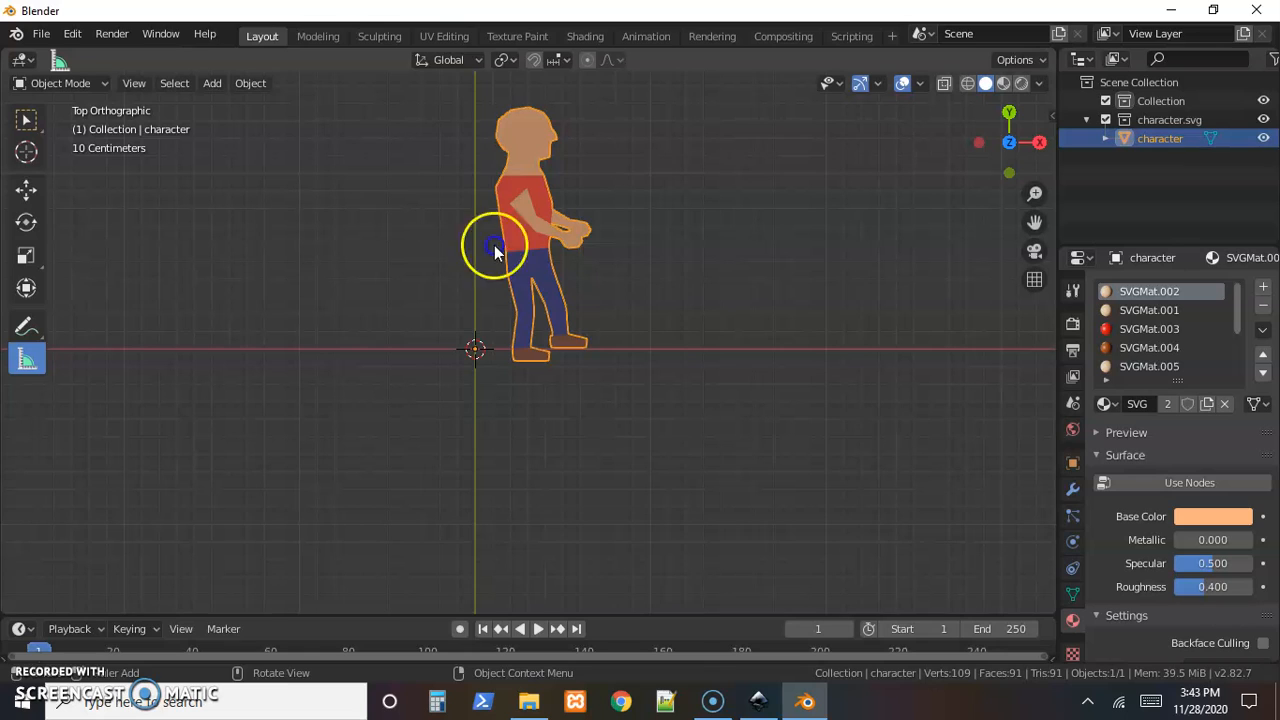
left_click(755, 261)
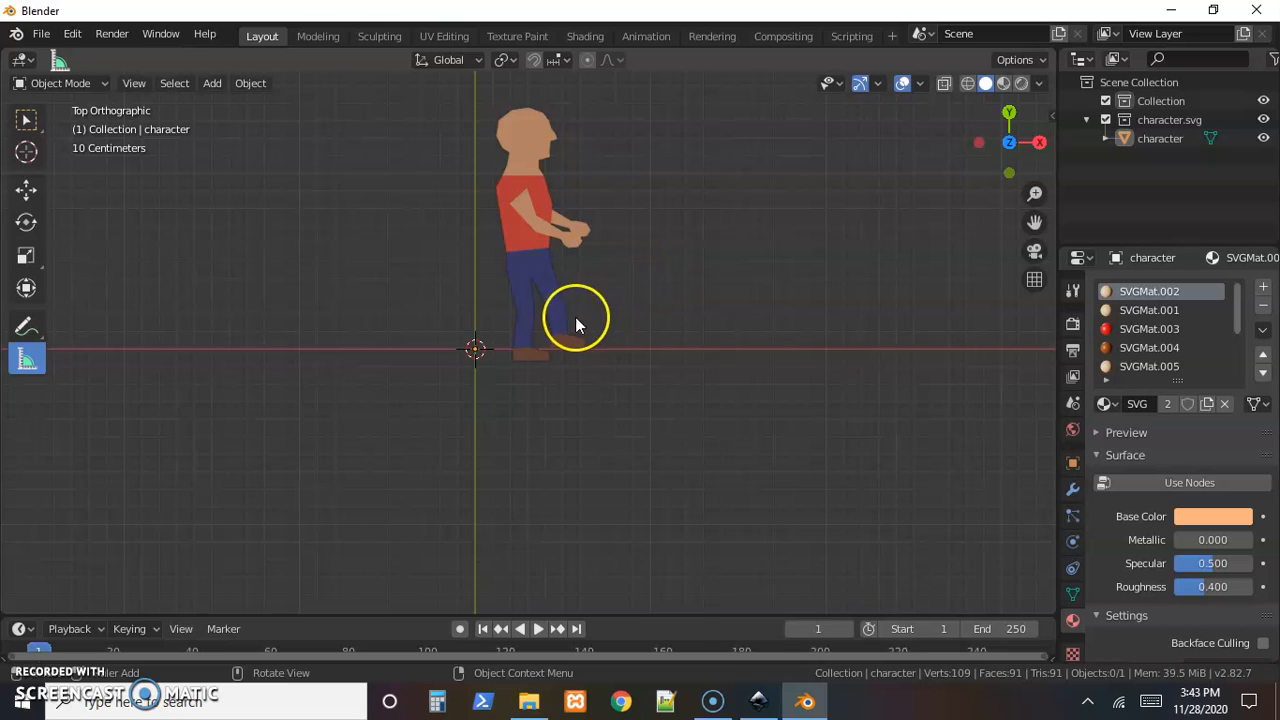
left_click(521, 243)
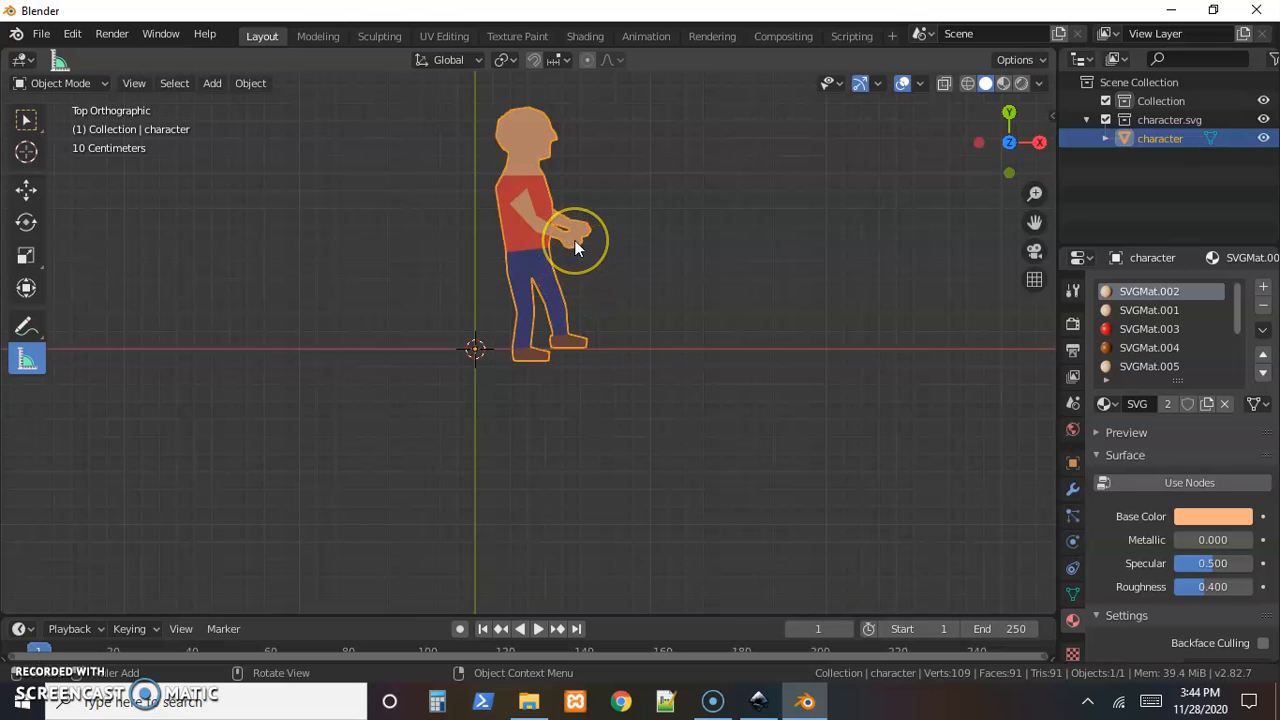
- Undo the character's renaming and joining so the body parts are separate objects again
scroll(575, 245, "up", 3)
middle_click_drag(627, 213, 583, 290, "shift")
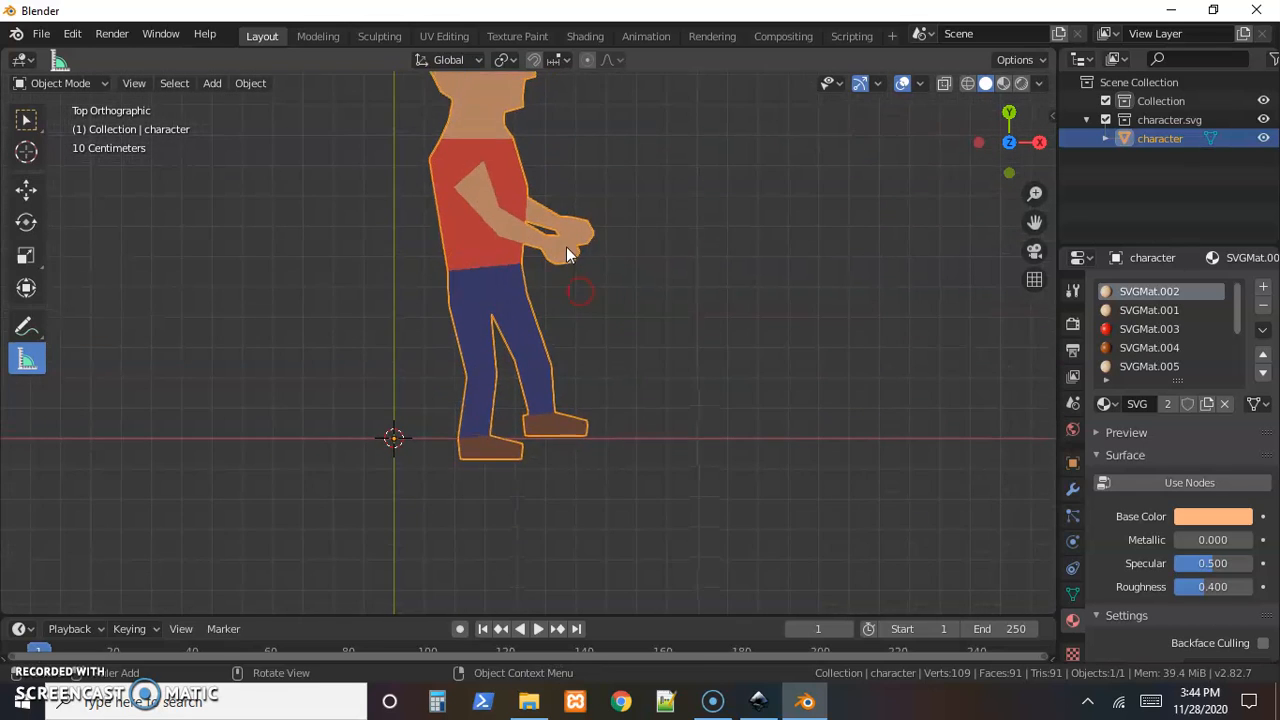
scroll(580, 250, "up", 3)
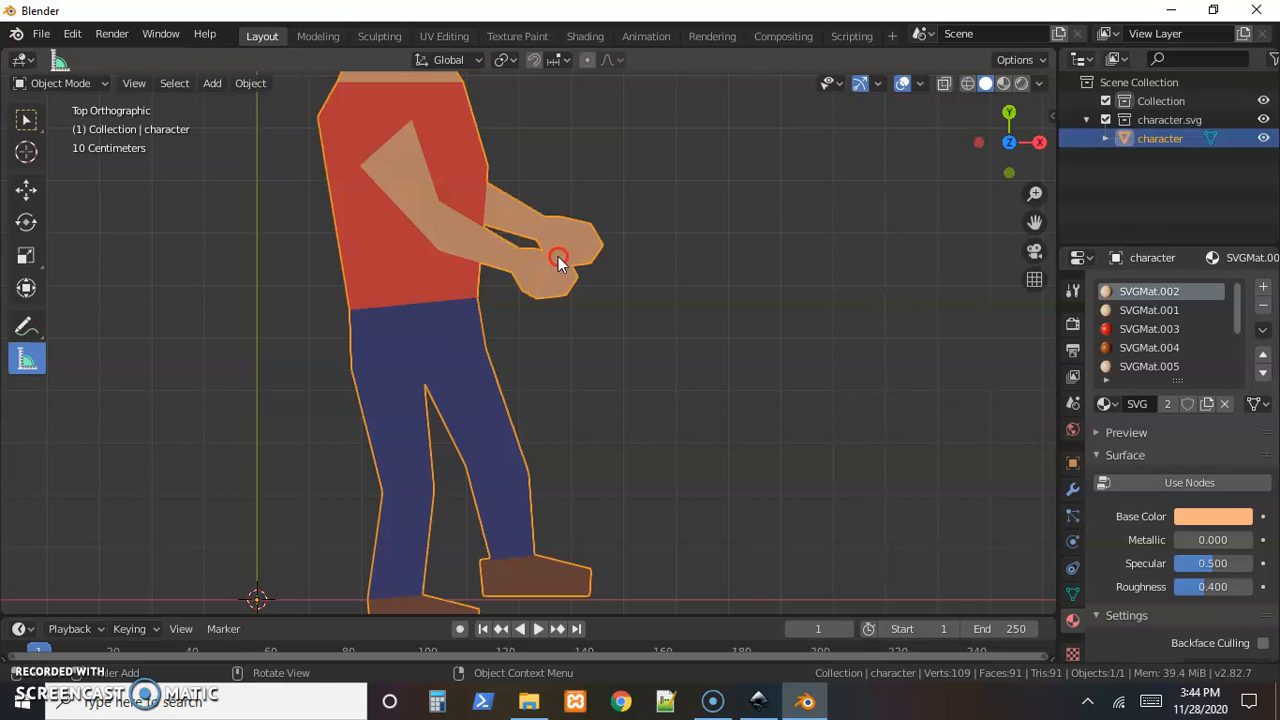
key("ctrl+z")
key("ctrl+z")
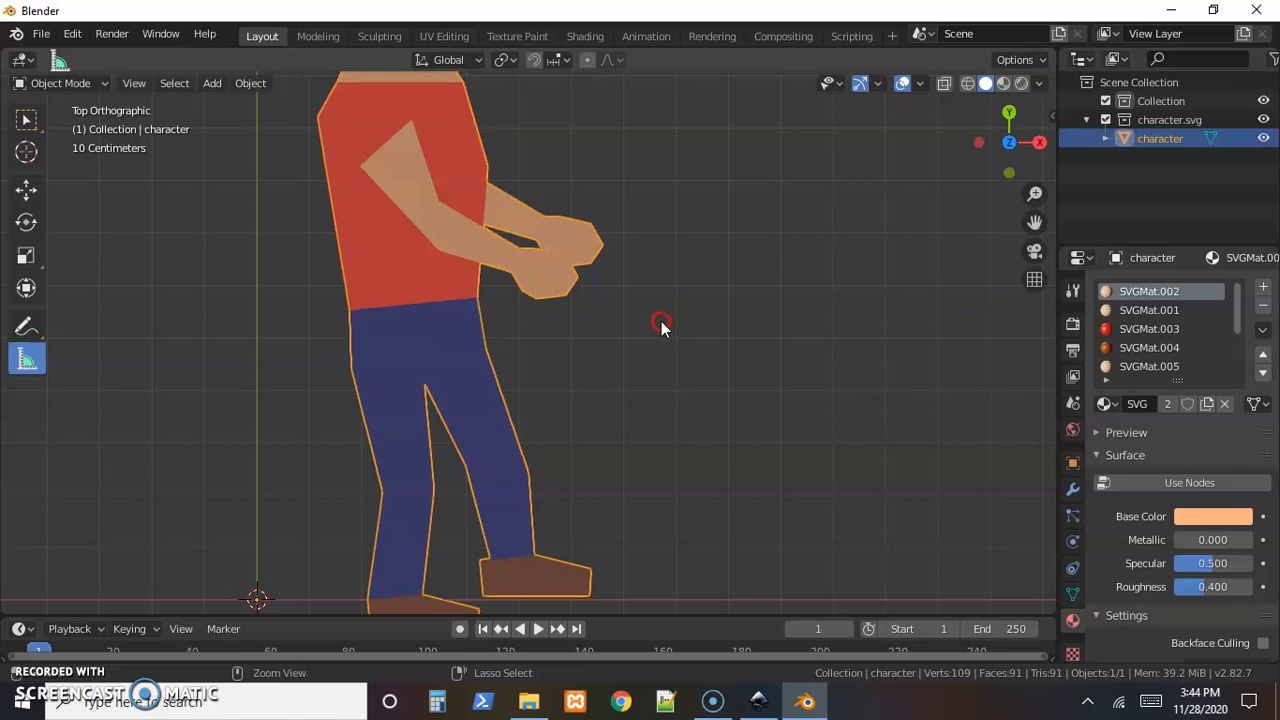
key("ctrl+z")
key("ctrl+z")
key("ctrl+z")
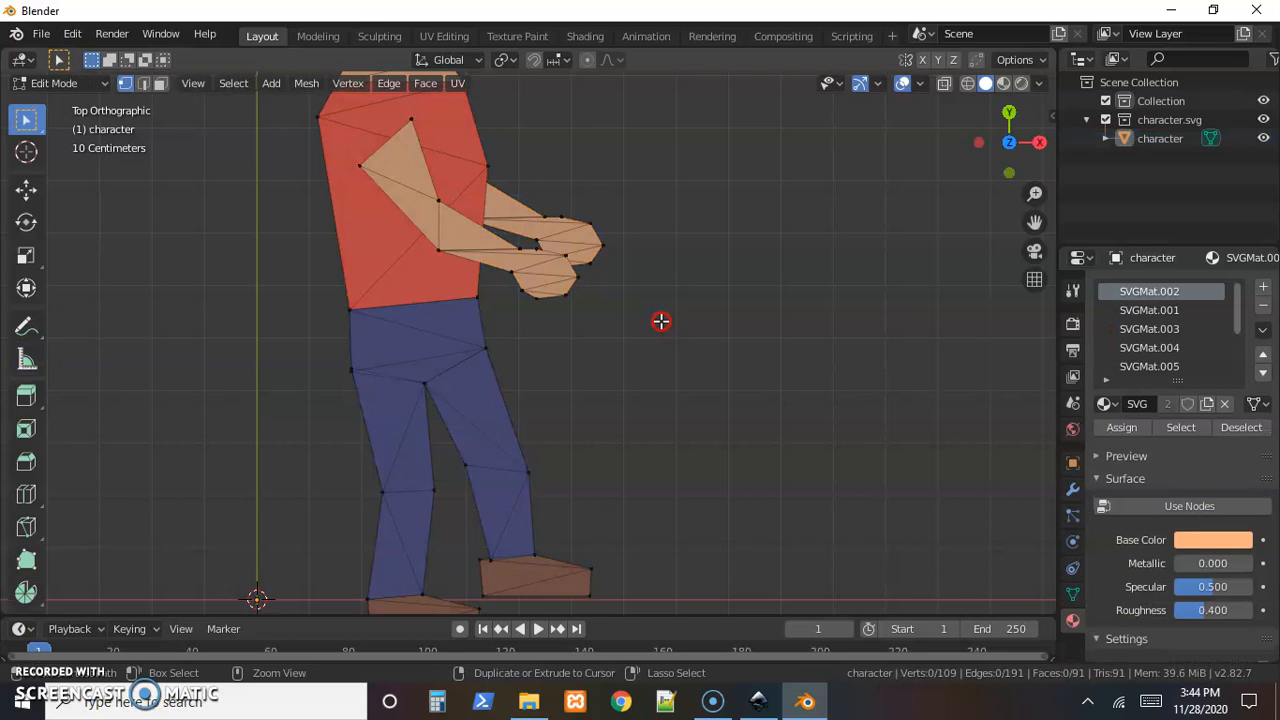
key("ctrl+z")
key("ctrl+z")
key("ctrl+z")
key("ctrl+z")
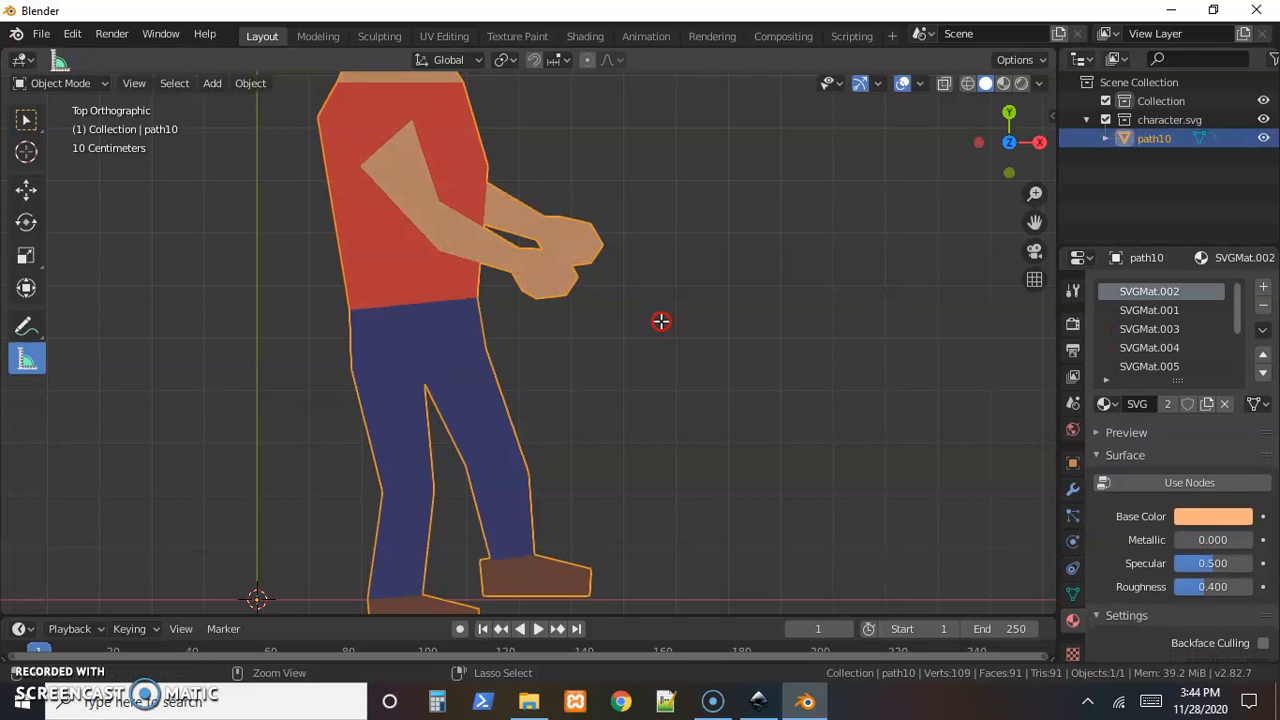
key("ctrl+z")
key("ctrl+z")
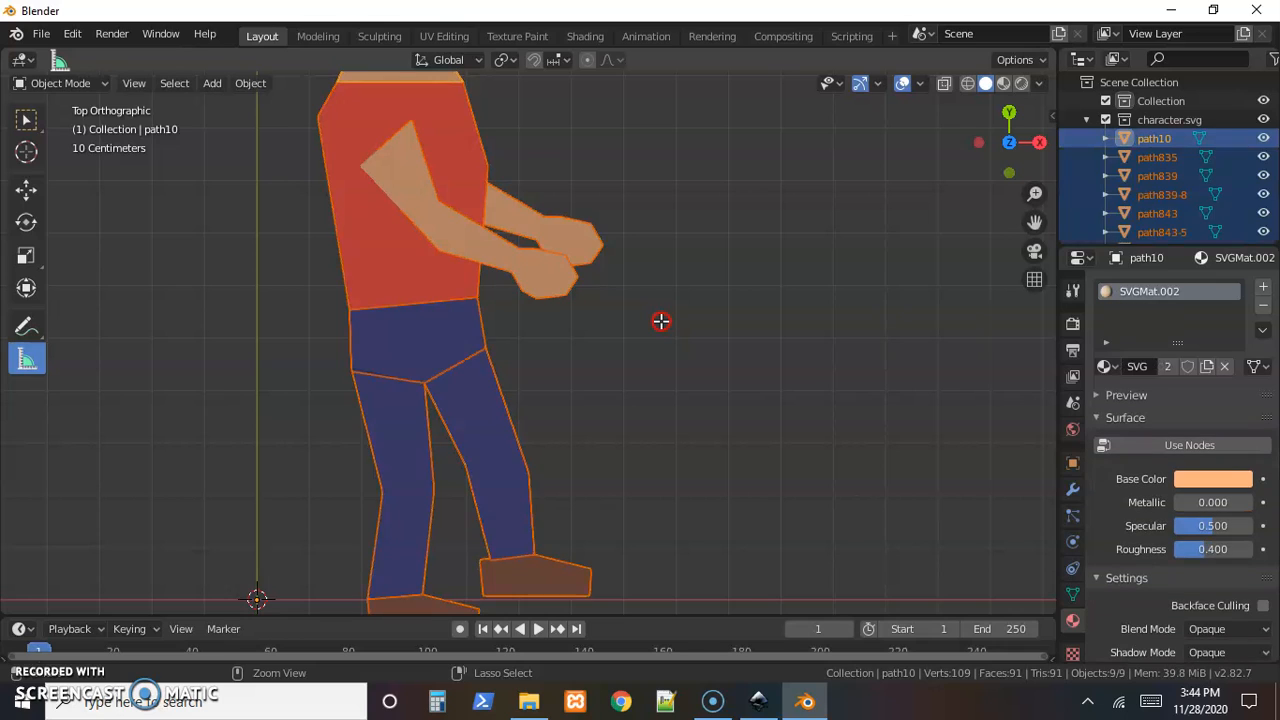
- Move the rear arm slightly up along the Y axis so its hand is clear of the front hand, and deselect it
left_click(567, 243)
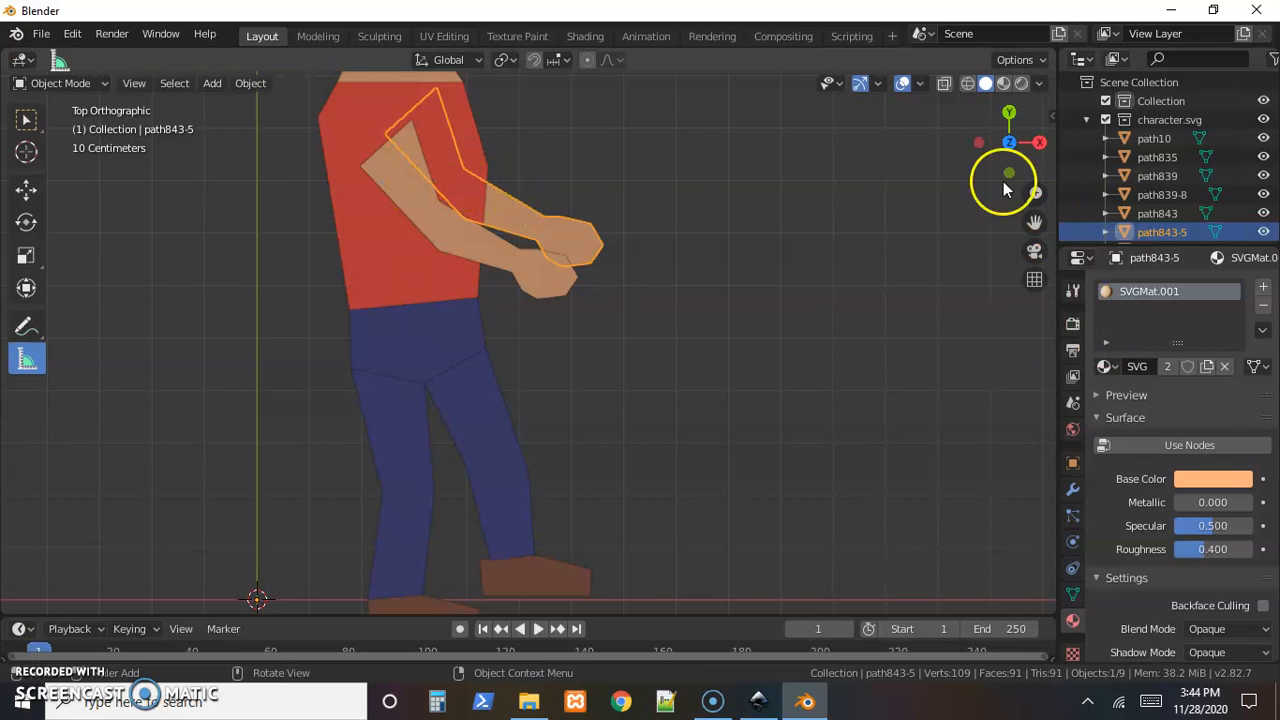
left_click(25, 190)
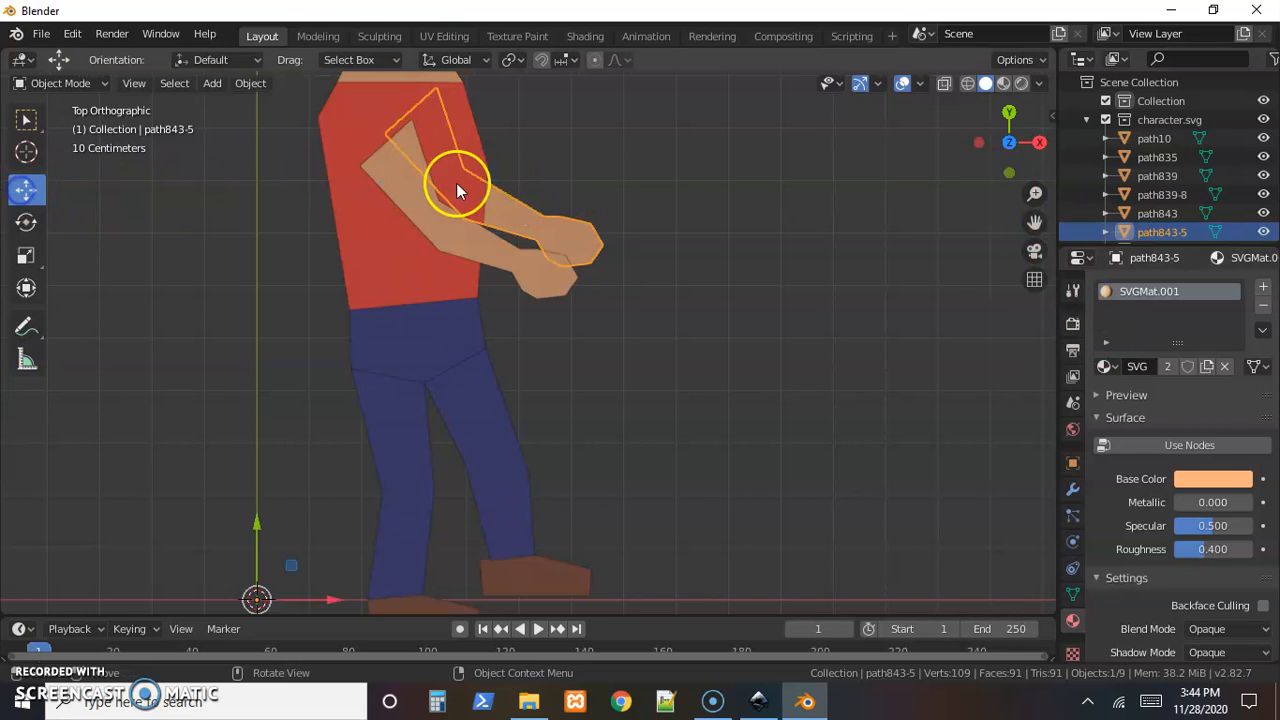
left_click_drag(256, 521, 246, 491)
left_click(641, 401)
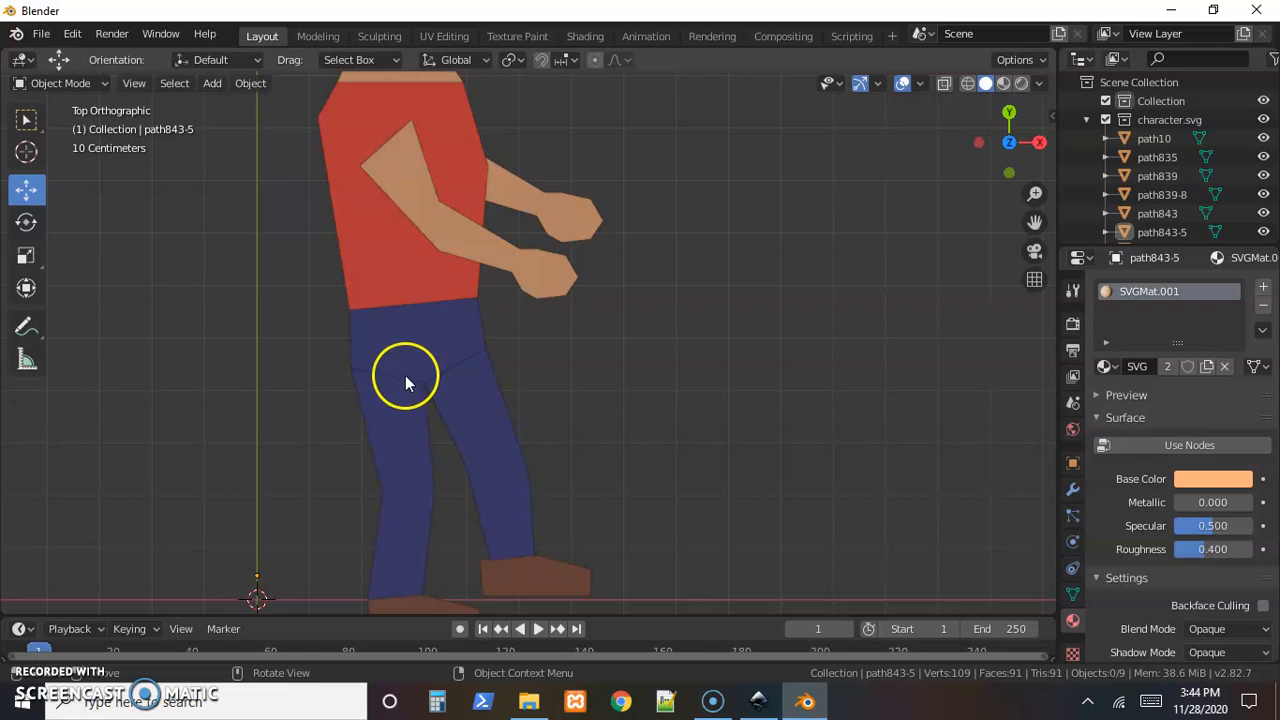
- Join all body parts into a single mesh with the rear arm as the active object, and rename it character
key("a")
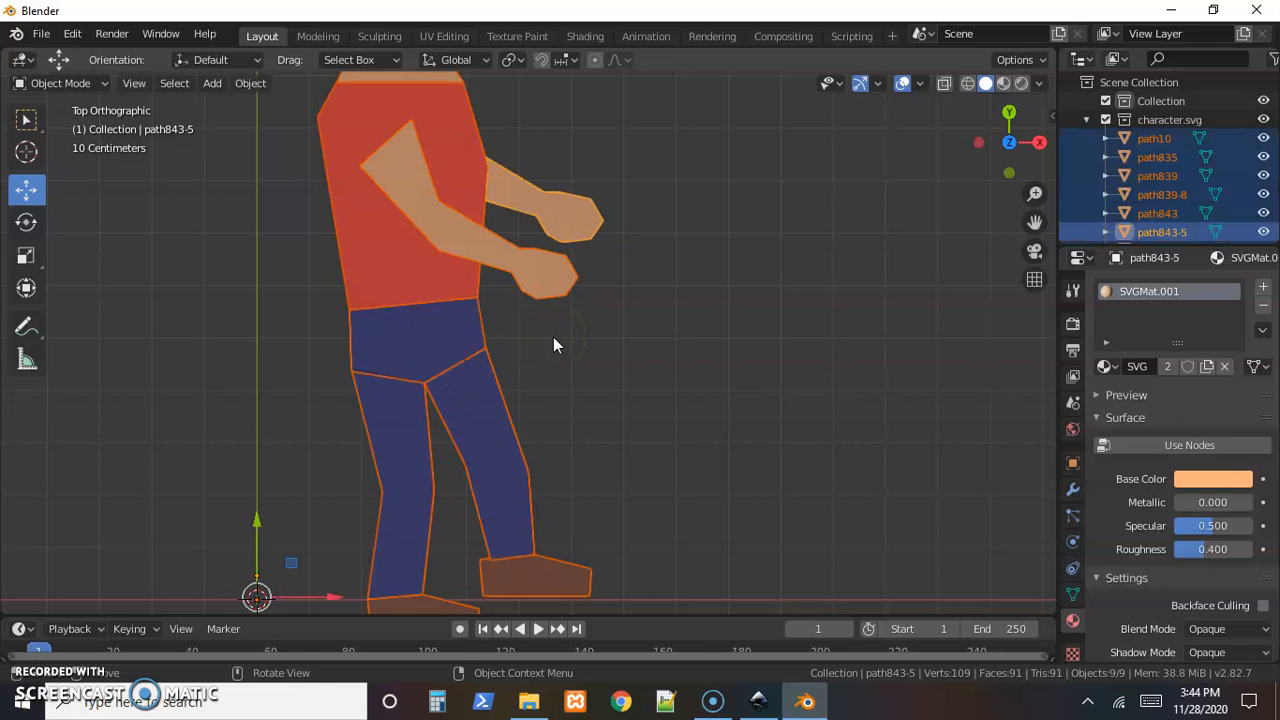
key("ctrl+j")
double_click(1167, 139)
type("character")
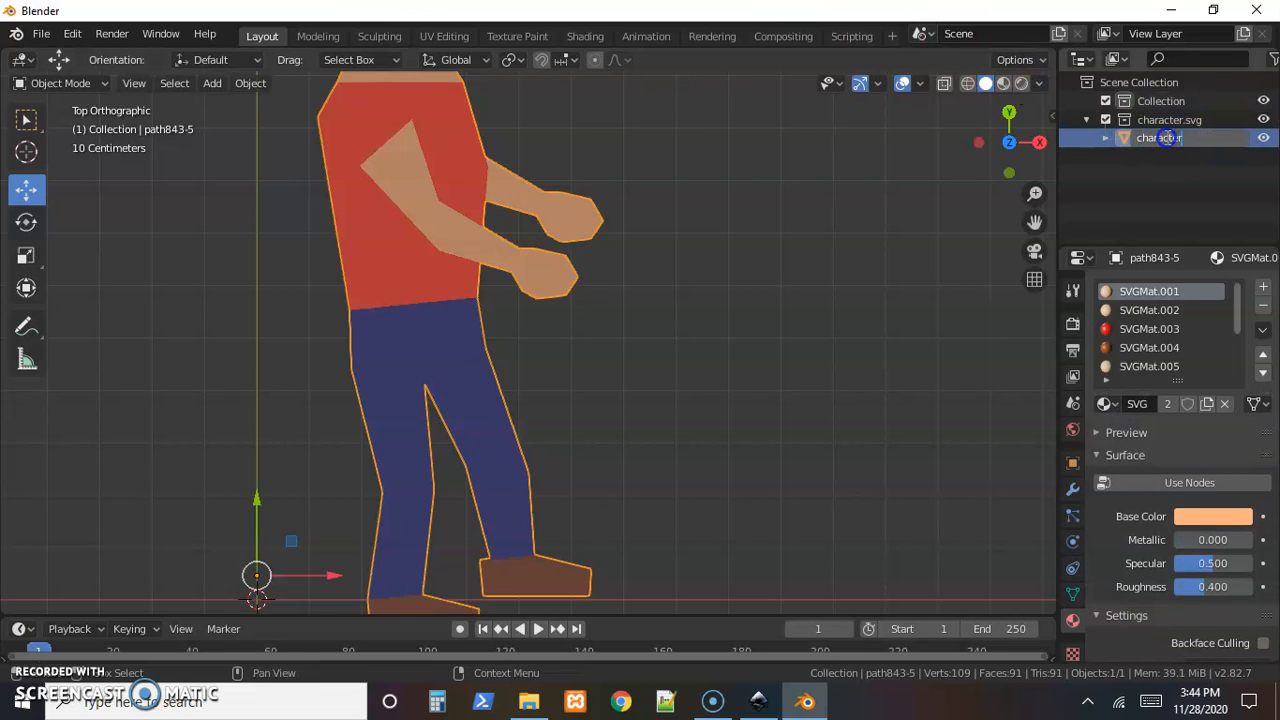
key("Return")
scroll(480, 259, "down", 4)
left_click(480, 301)
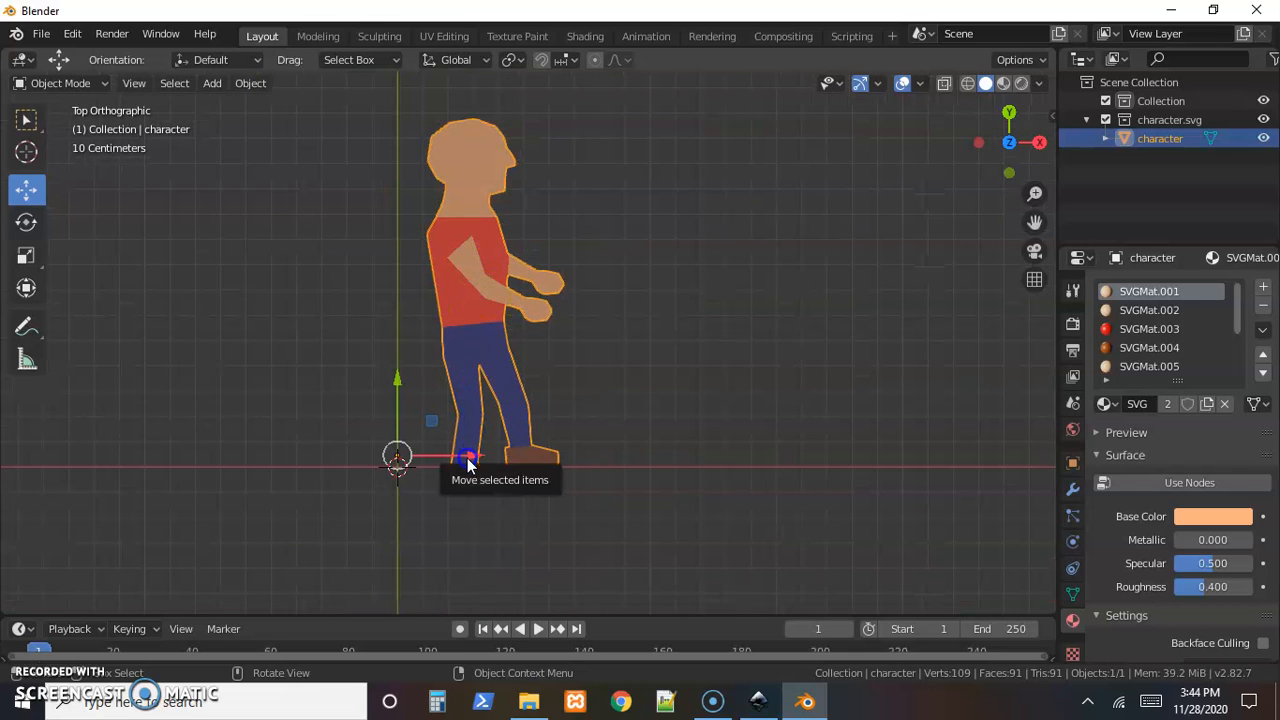
left_click(480, 427)
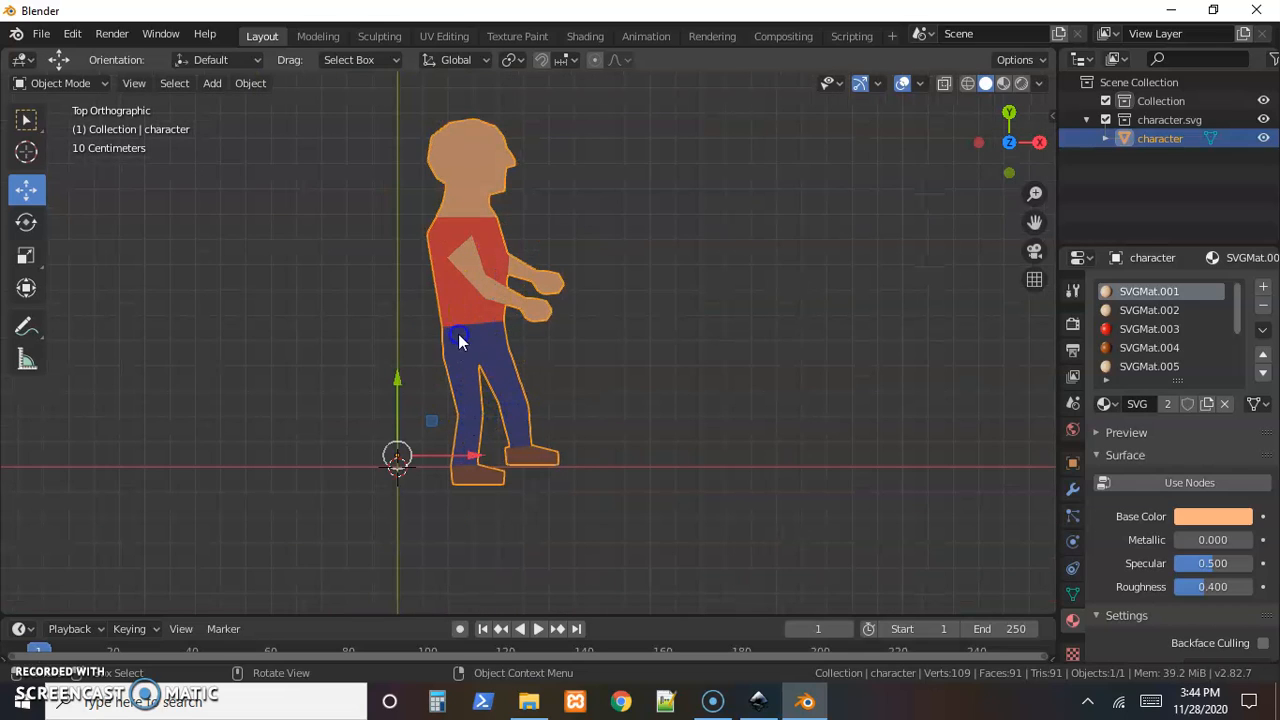
left_click(476, 340)
left_click(482, 426)
left_click(475, 378)
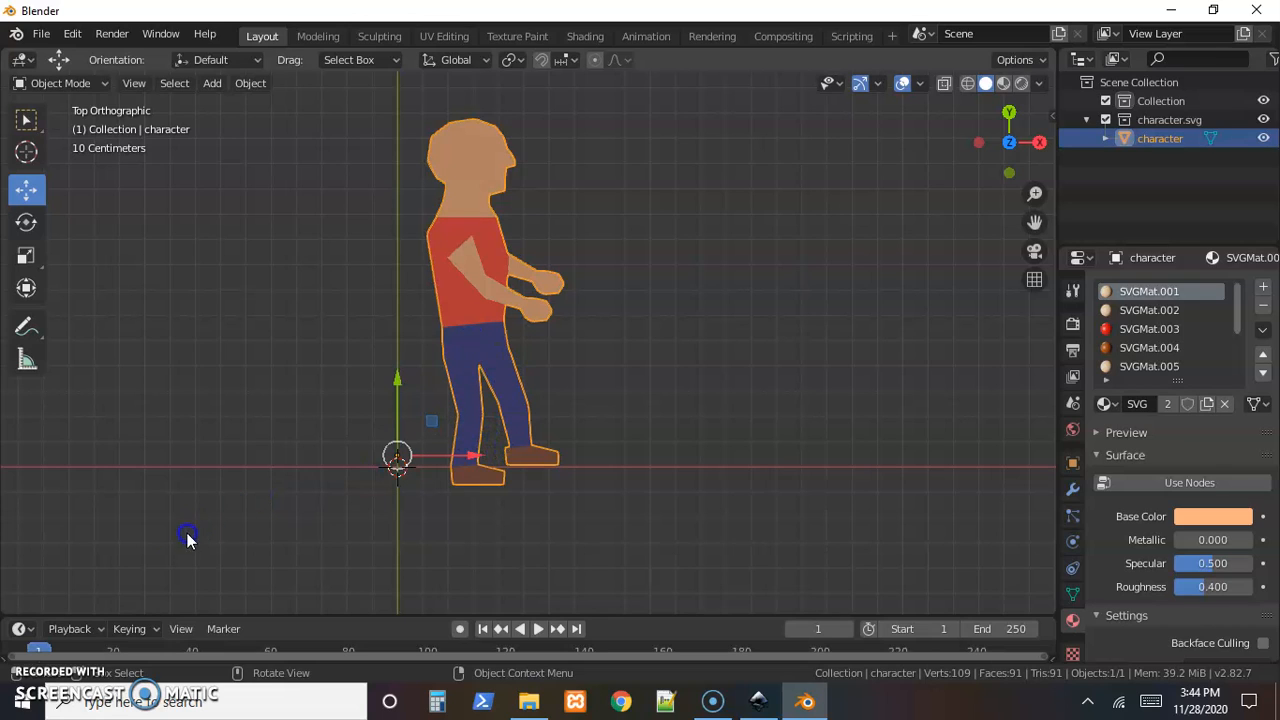